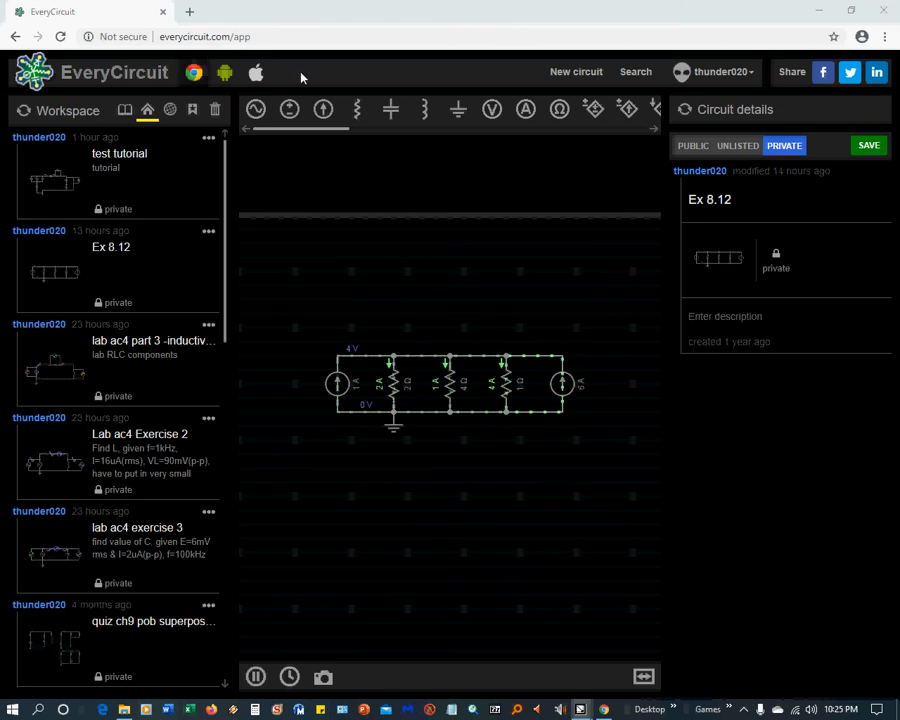
- Start a new circuit, move the ground symbol down and to the left, and place a DC voltage source above it
left_click(566, 74)
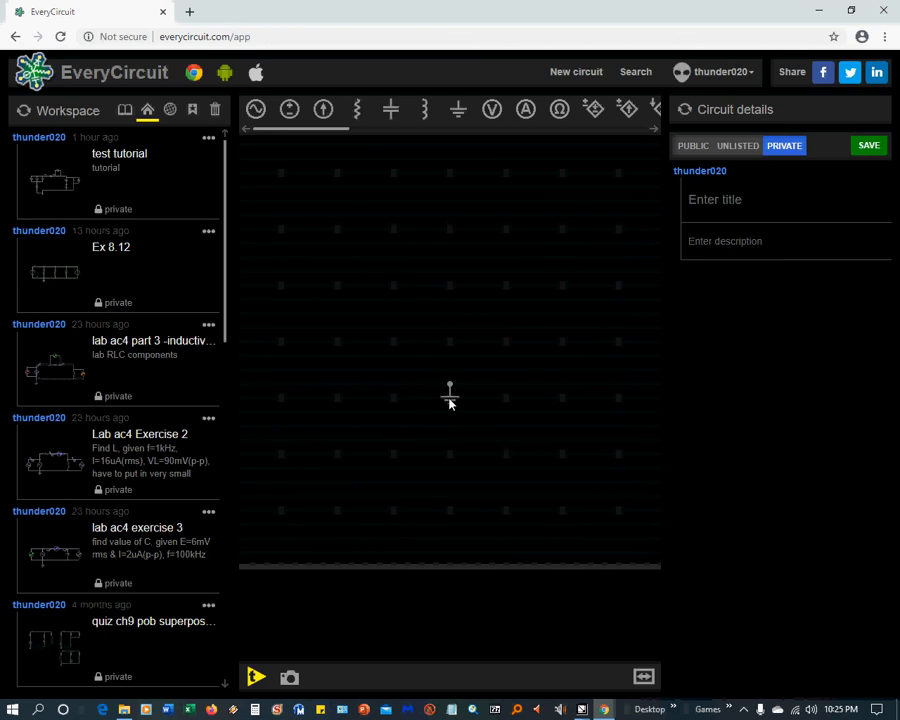
left_click_drag(449, 400, 351, 481)
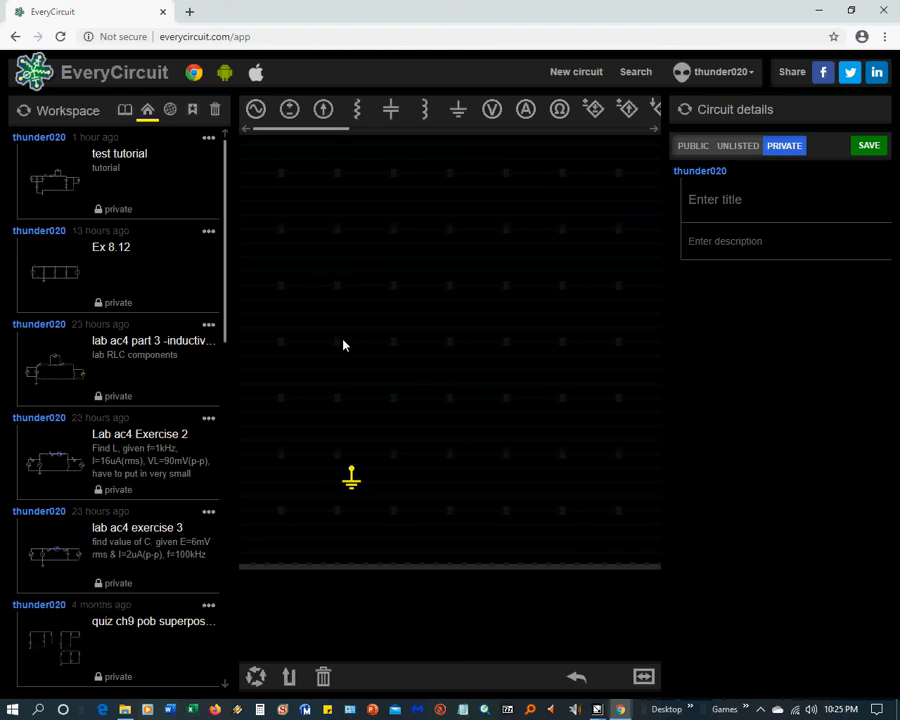
left_click(290, 116)
left_click_drag(285, 171, 356, 378)
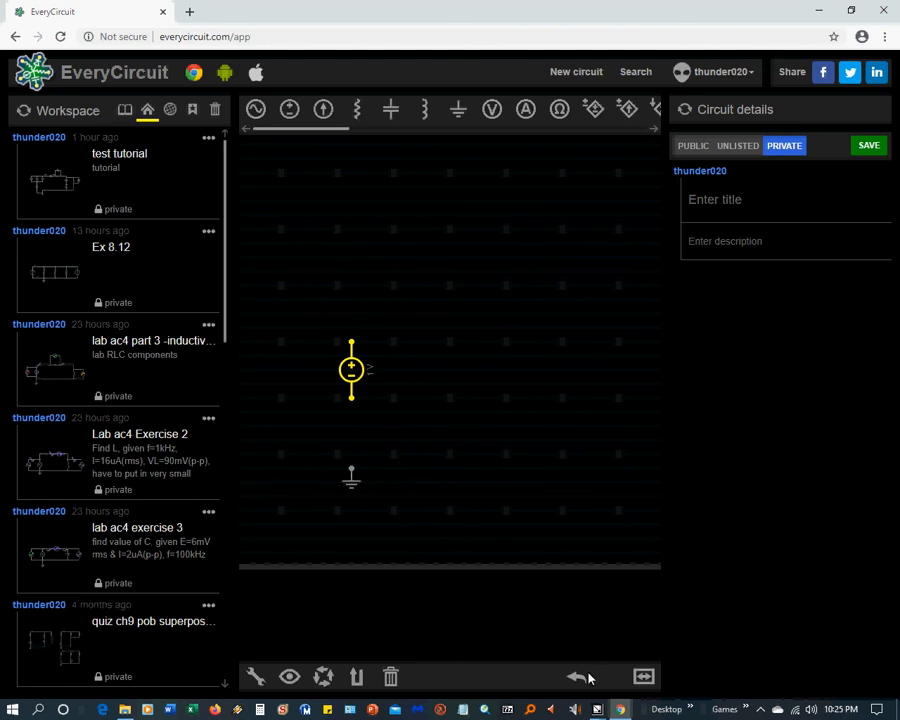
- Set the DC voltage source to 12 V
left_click(256, 680)
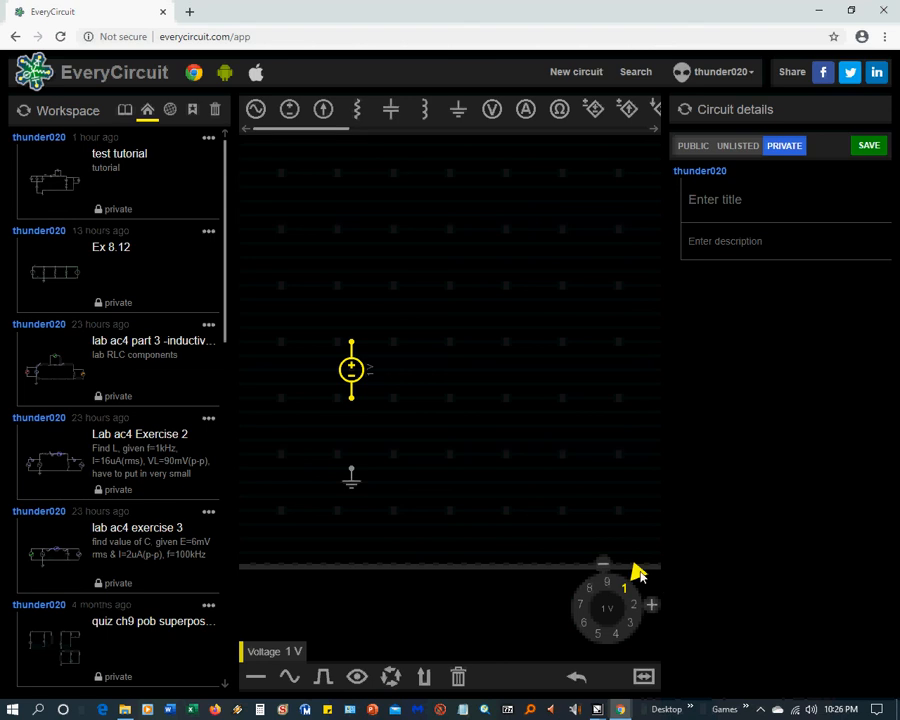
mouse_move(637, 573)
left_mouse_down()
mouse_move(647, 636)
mouse_move(629, 569)
mouse_move(640, 584)
left_mouse_up()
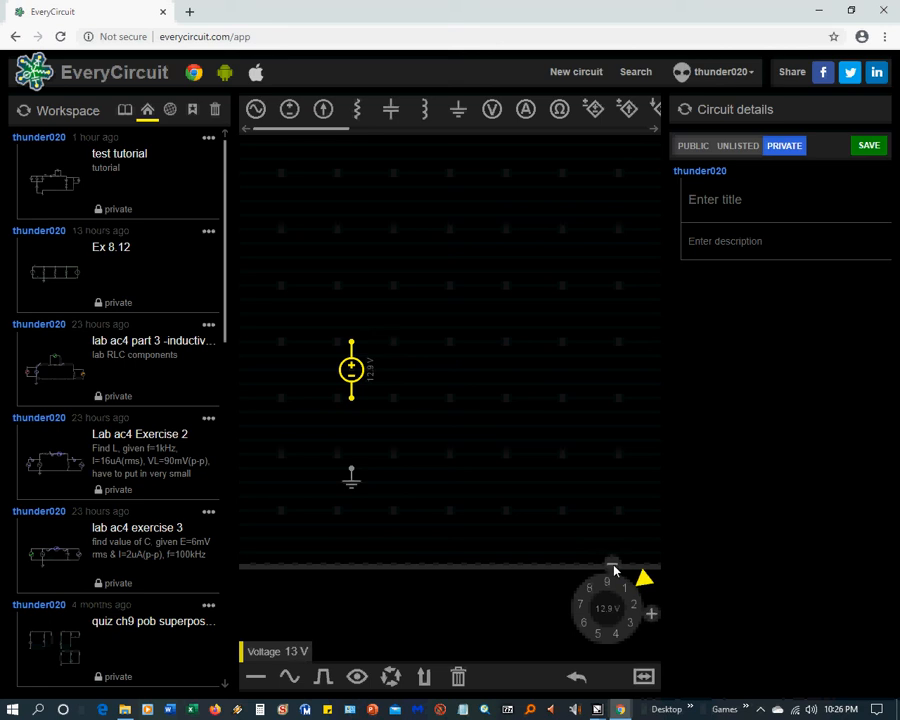
left_click(614, 571)
left_click(614, 571)
left_click(614, 571)
left_click(614, 571)
left_click(614, 571)
left_click(614, 571)
left_click(614, 571)
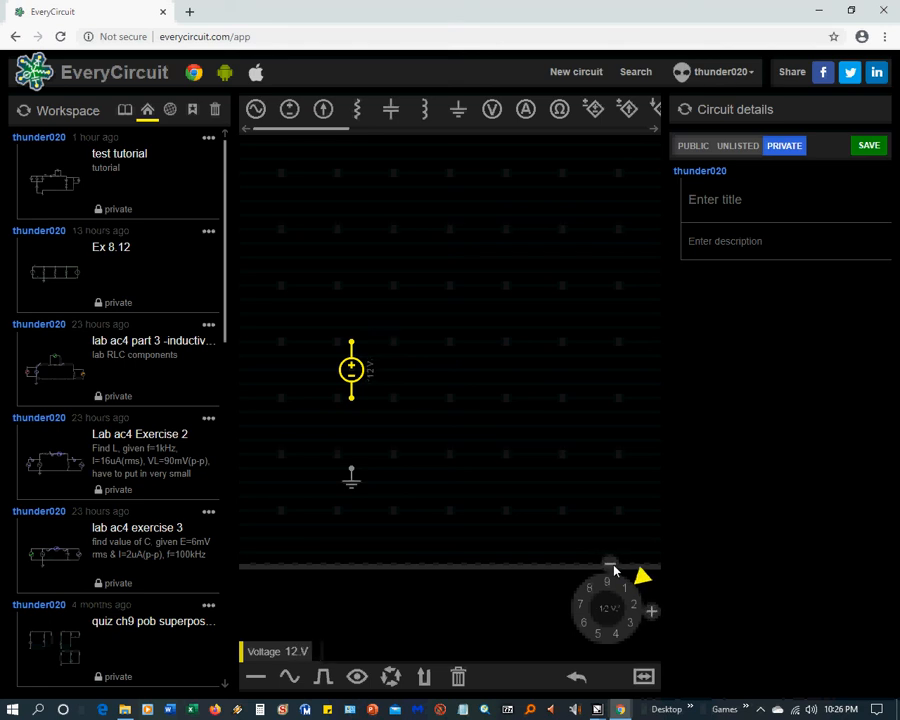
left_click(651, 610)
left_click(651, 610)
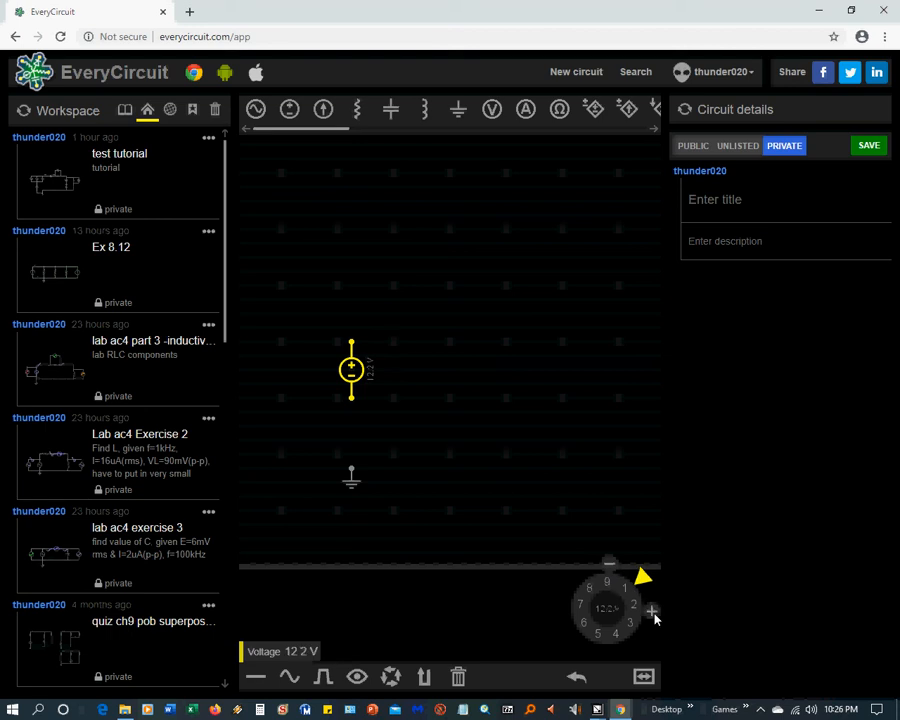
left_click(609, 564)
left_click(609, 564)
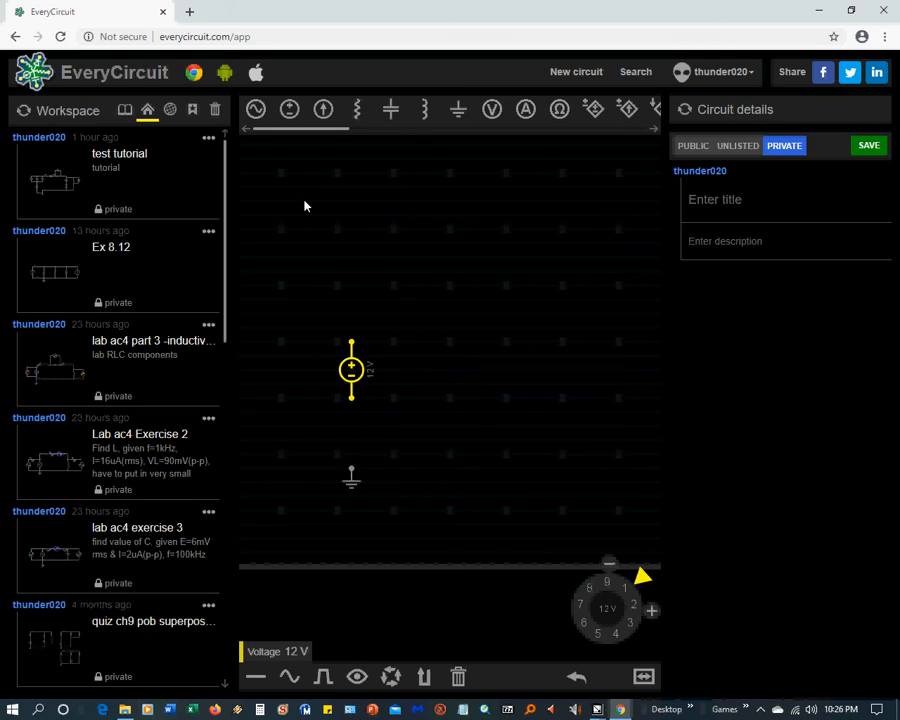
- Add an AC voltage source directly above the 12 V source, with an amplitude of 120 V and a frequency of 60 Hz
left_click(256, 109)
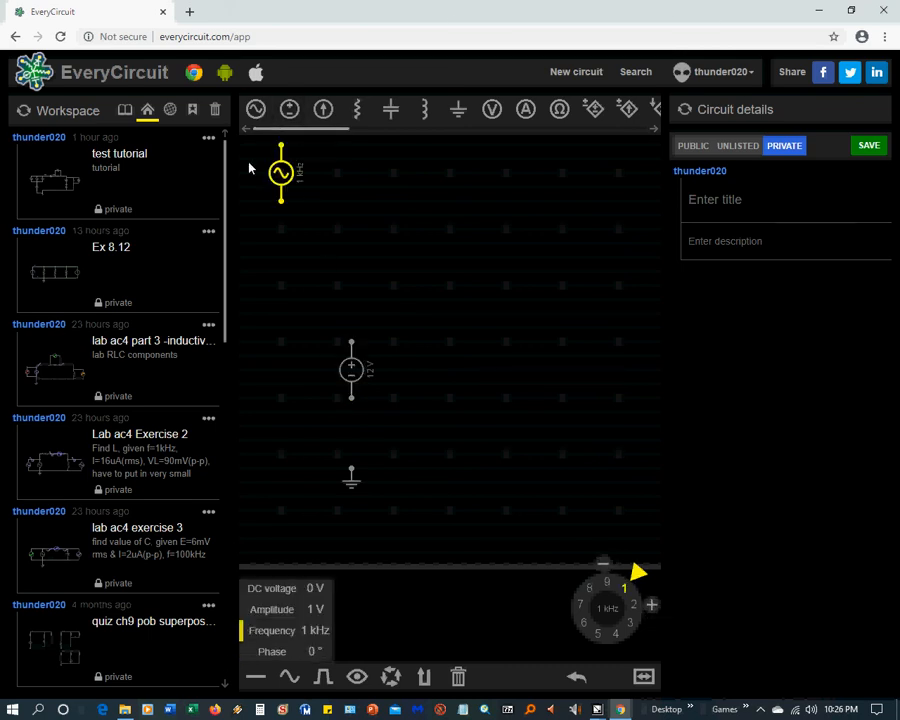
left_click_drag(286, 178, 354, 287)
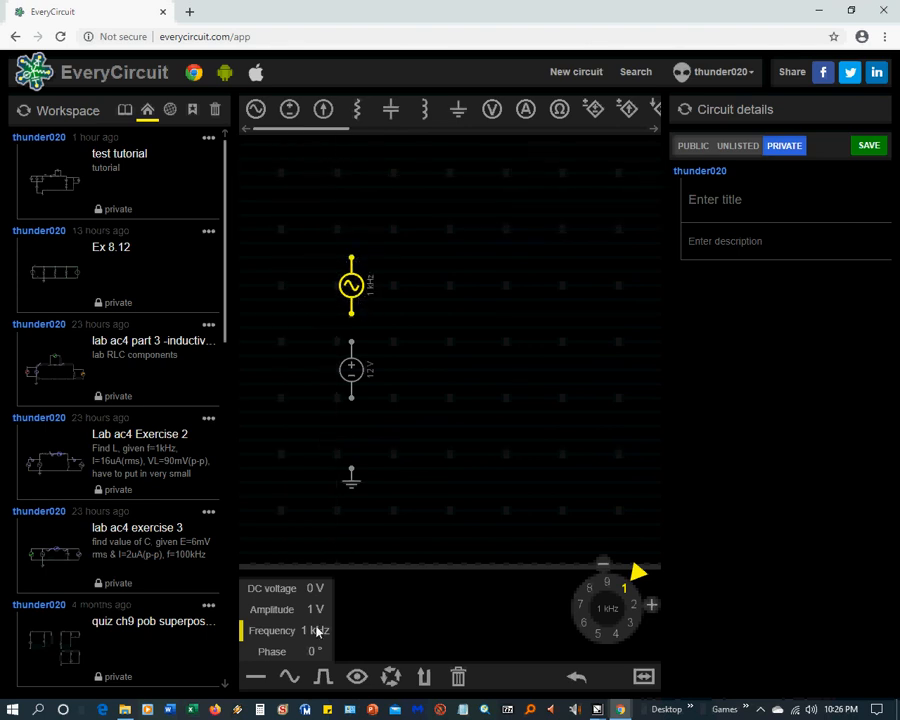
left_click(262, 609)
left_click_drag(637, 572, 617, 569)
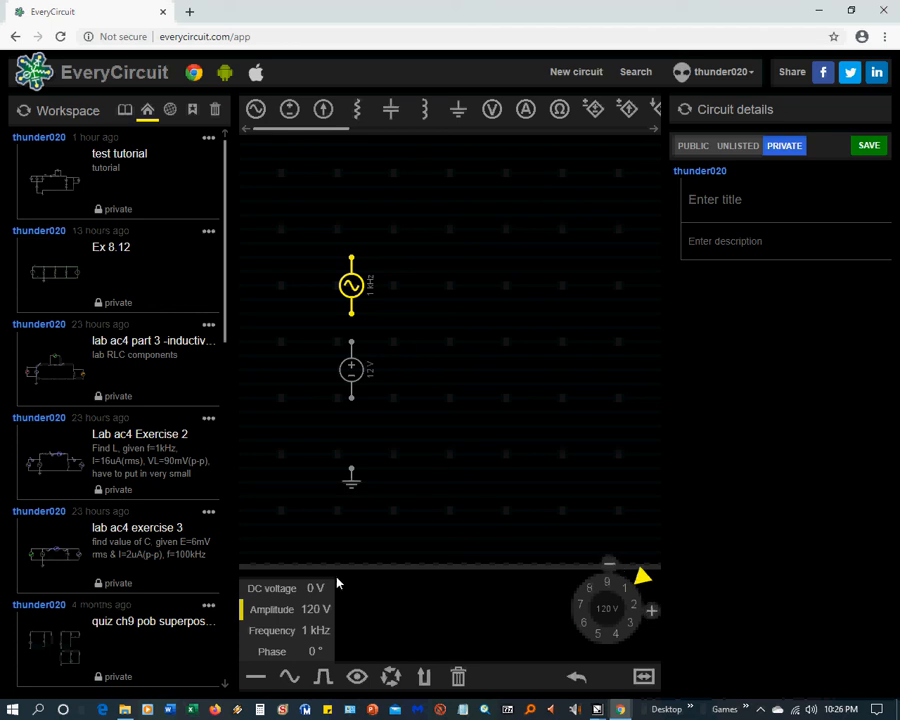
left_click(270, 633)
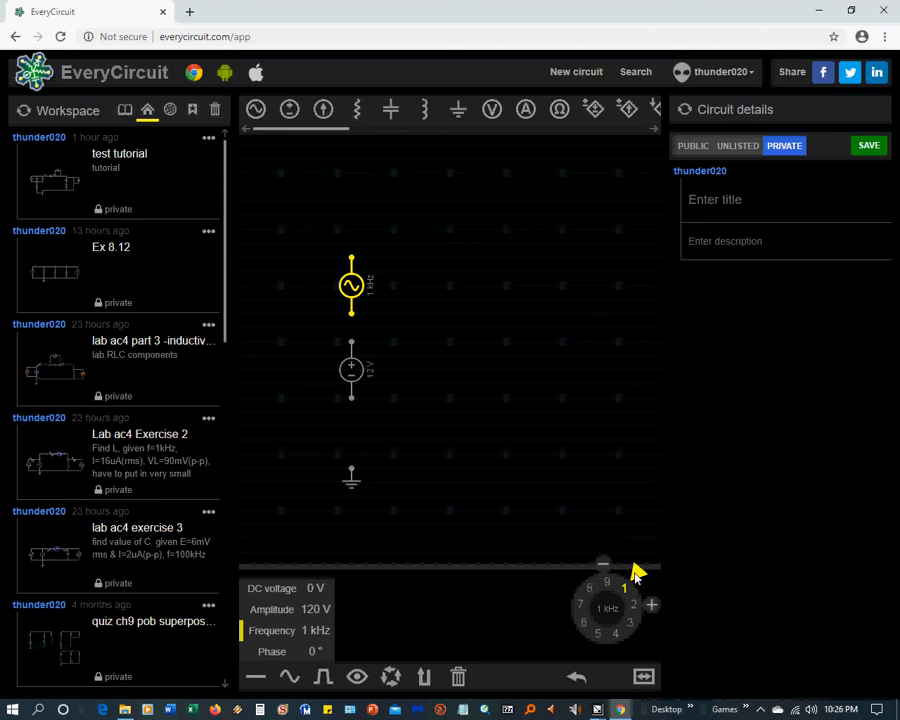
mouse_move(637, 573)
left_mouse_down()
mouse_move(579, 648)
mouse_move(639, 571)
mouse_move(631, 572)
mouse_move(670, 627)
mouse_move(609, 588)
mouse_move(631, 643)
mouse_move(679, 598)
mouse_move(629, 569)
mouse_move(638, 574)
mouse_move(606, 574)
mouse_move(572, 614)
mouse_move(578, 632)
left_mouse_up()
left_click(566, 498)
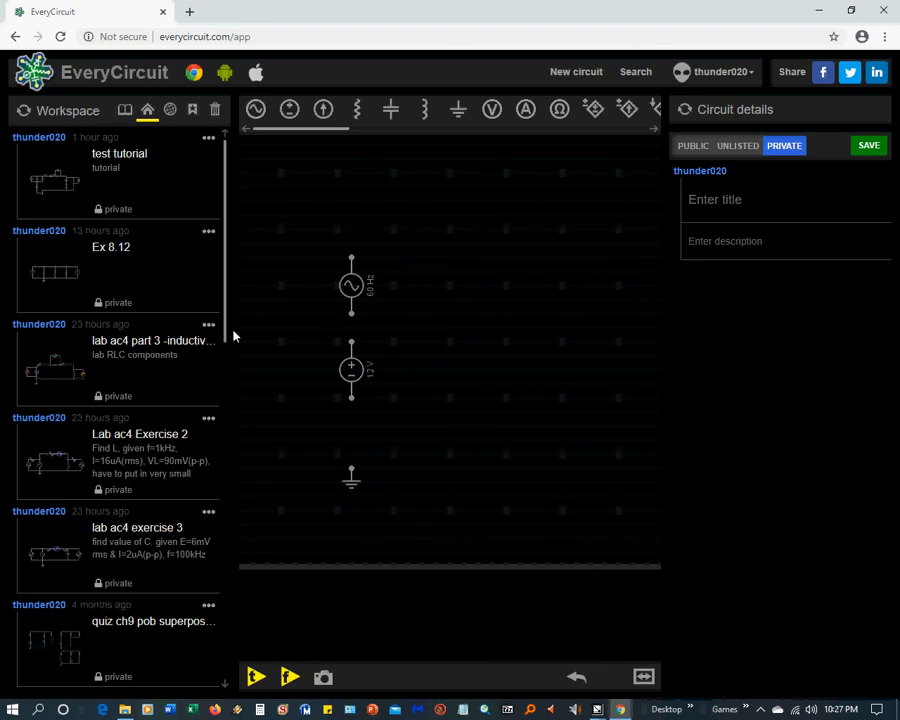
- Place a current source to the right of the AC source and a horizontal resistor above and to the right of it
left_click(322, 110)
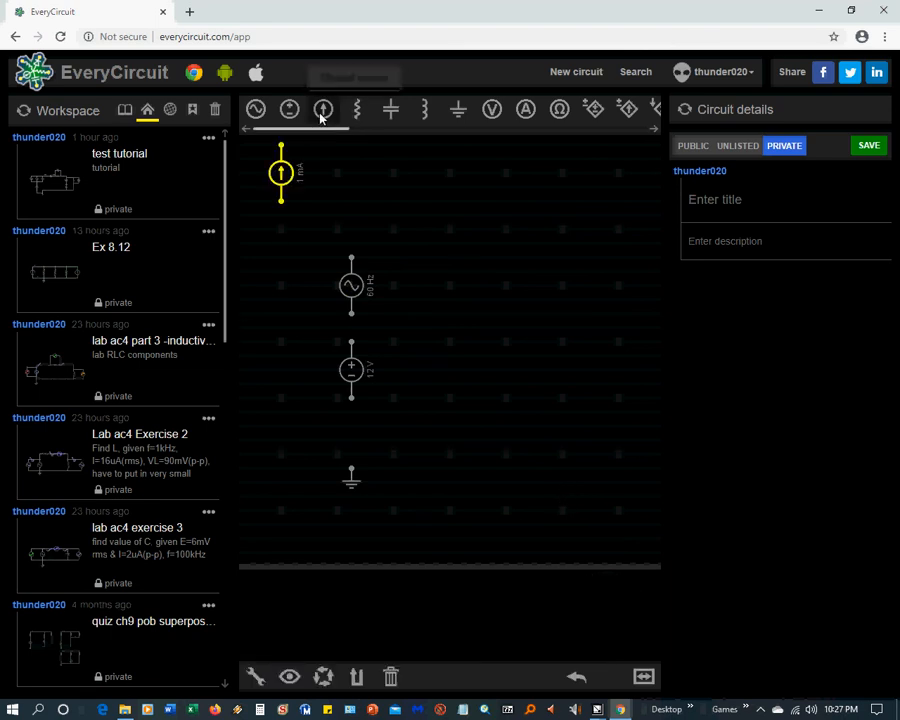
left_click_drag(287, 180, 426, 290)
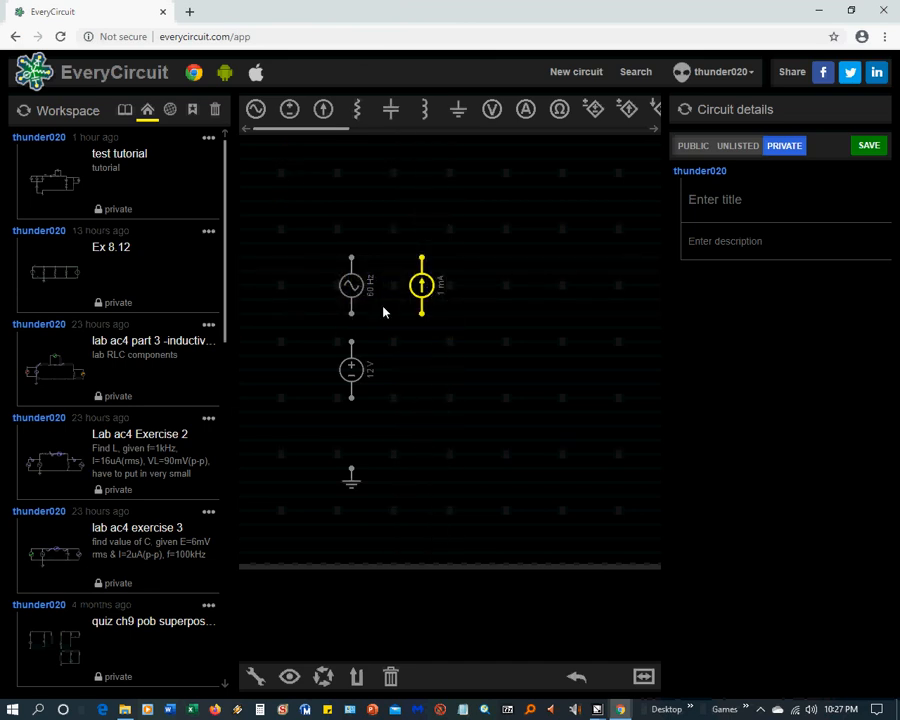
left_click(353, 108)
left_click_drag(280, 176, 478, 238)
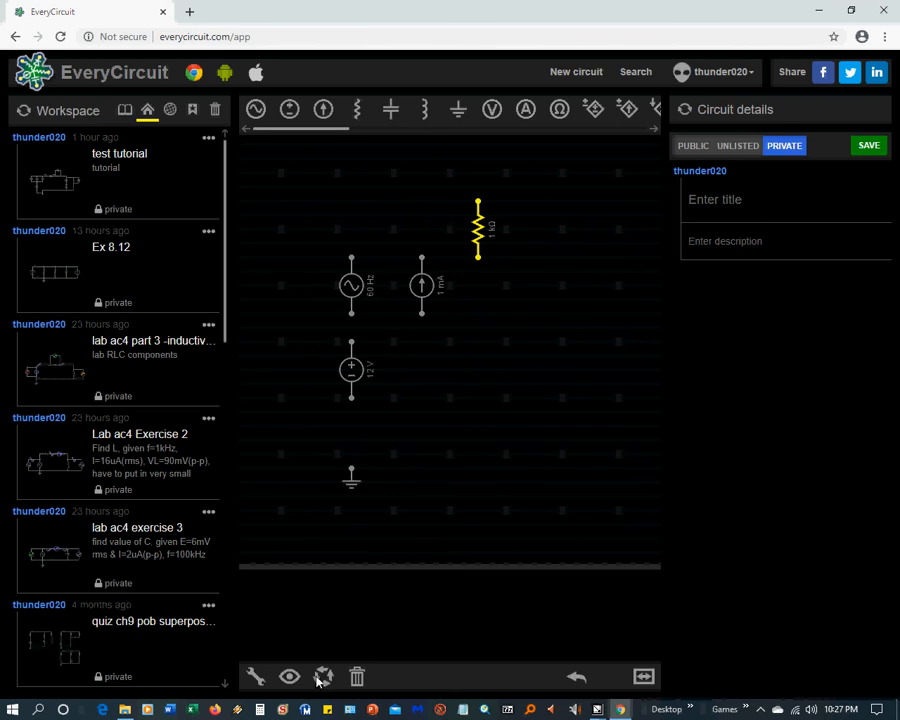
left_click(322, 677)
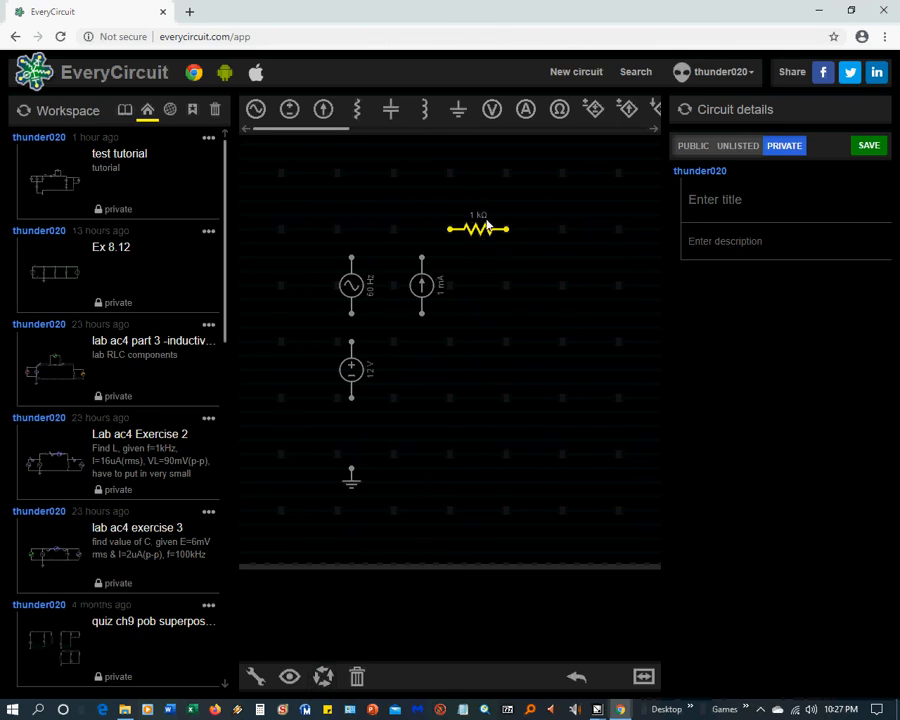
left_click_drag(484, 231, 498, 244)
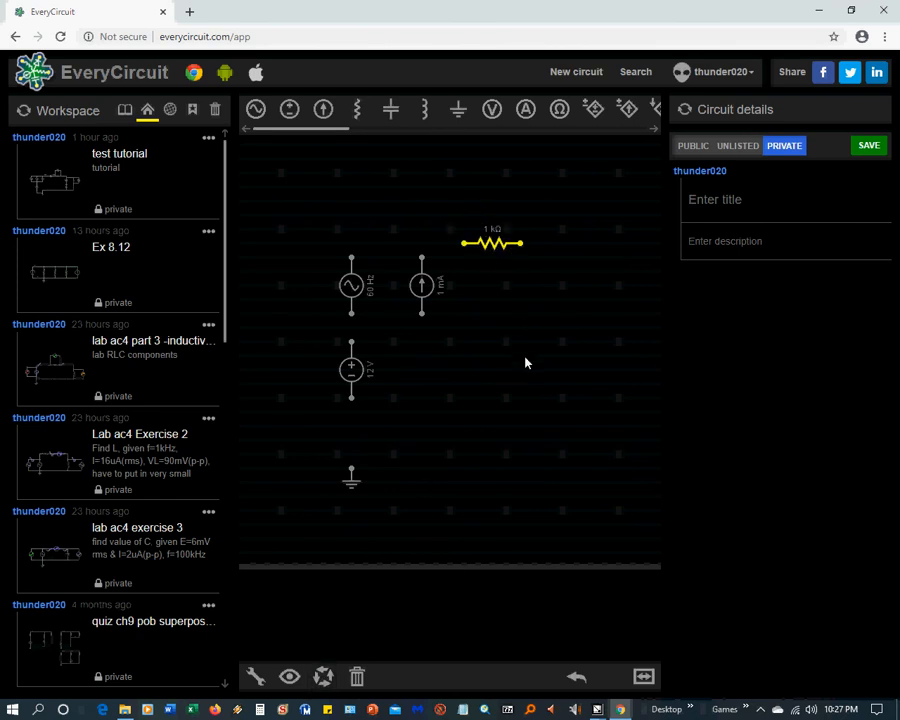
- Place a vertical resistor, capacitor and inductor side by side, in that order, below and to the right of the horizontal resistor
left_click_drag(486, 410, 434, 406)
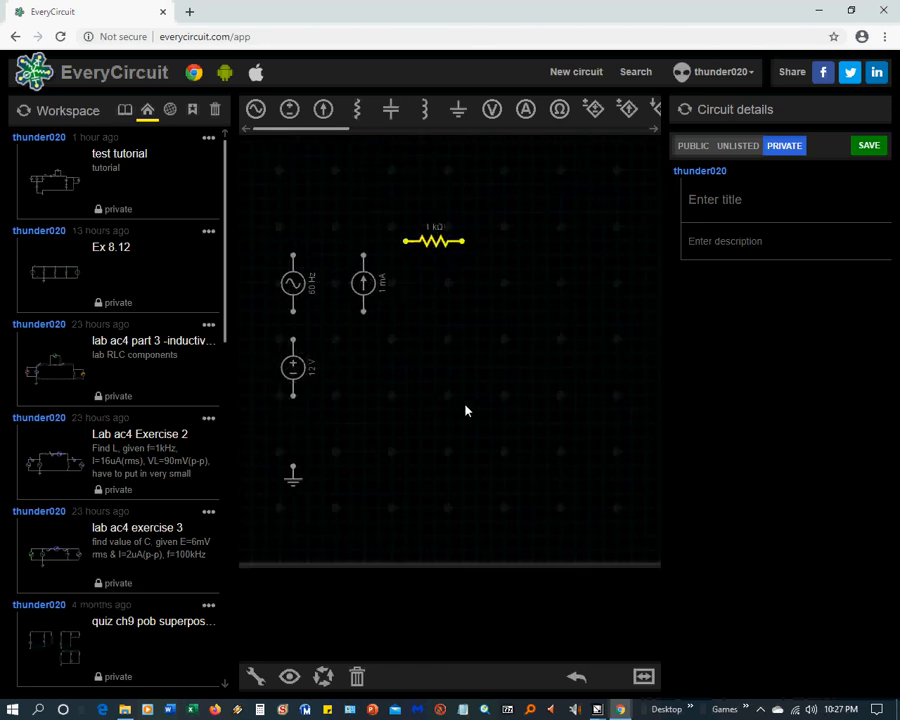
scroll(465, 402, "down", 1)
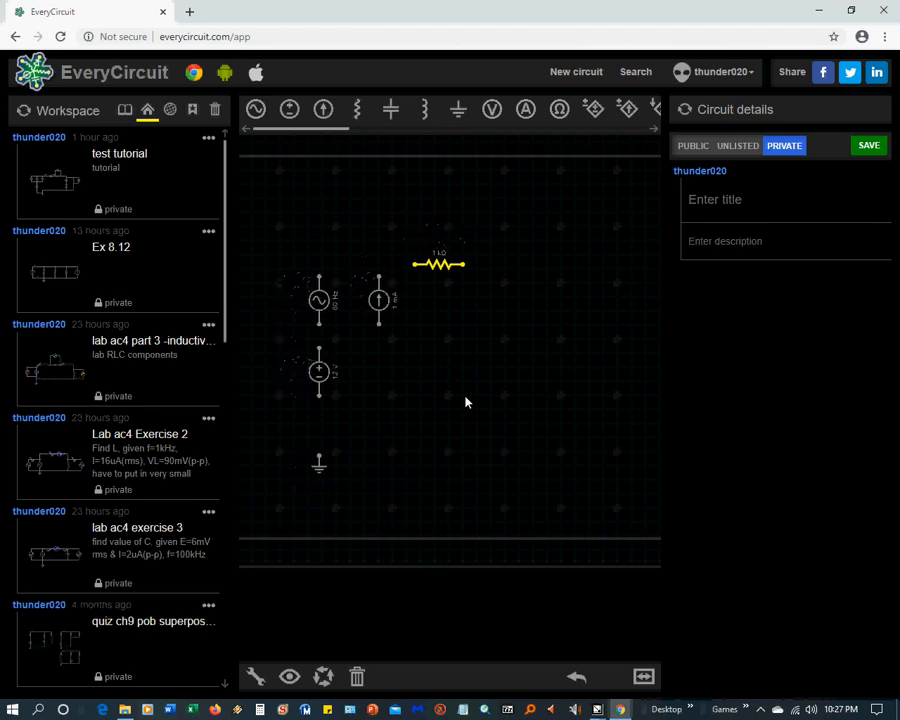
mouse_move(474, 418)
left_mouse_down()
mouse_move(444, 426)
mouse_move(498, 438)
mouse_move(460, 430)
left_mouse_up()
scroll(447, 428, "up", 1)
scroll(508, 440, "down", 2)
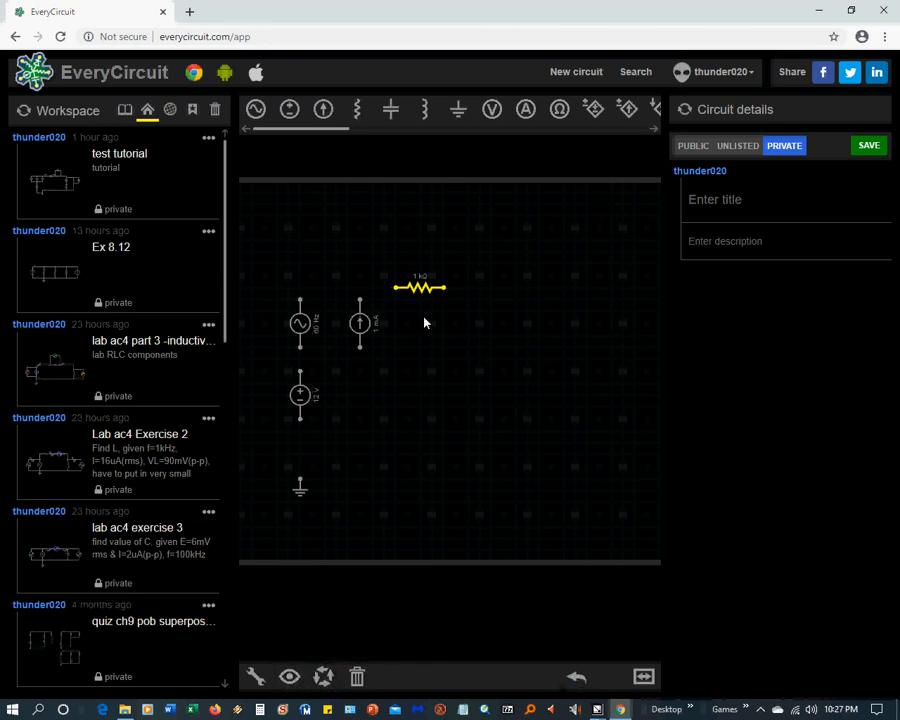
left_click(393, 112)
left_click_drag(266, 202, 503, 341)
left_click(357, 110)
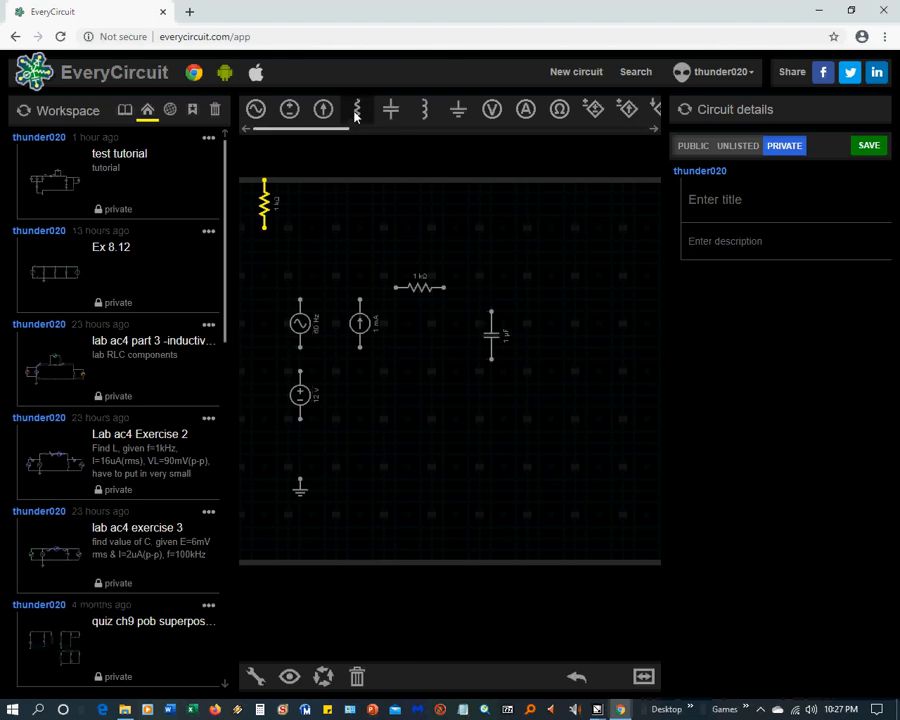
left_click_drag(275, 228, 497, 401)
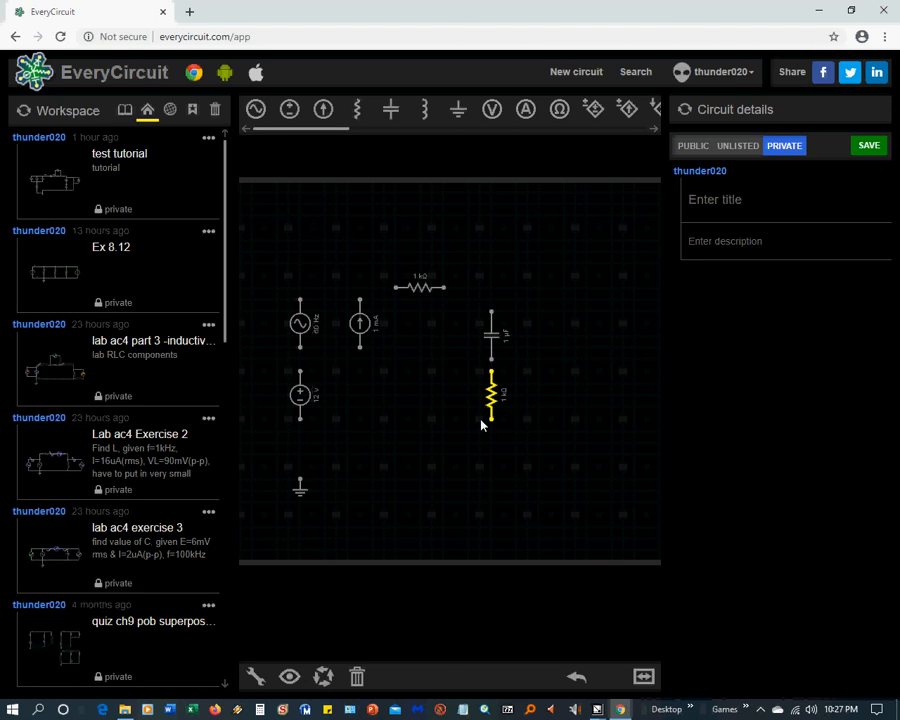
left_click_drag(492, 340, 564, 366)
left_click_drag(492, 404, 480, 360)
left_click_drag(552, 380, 528, 350)
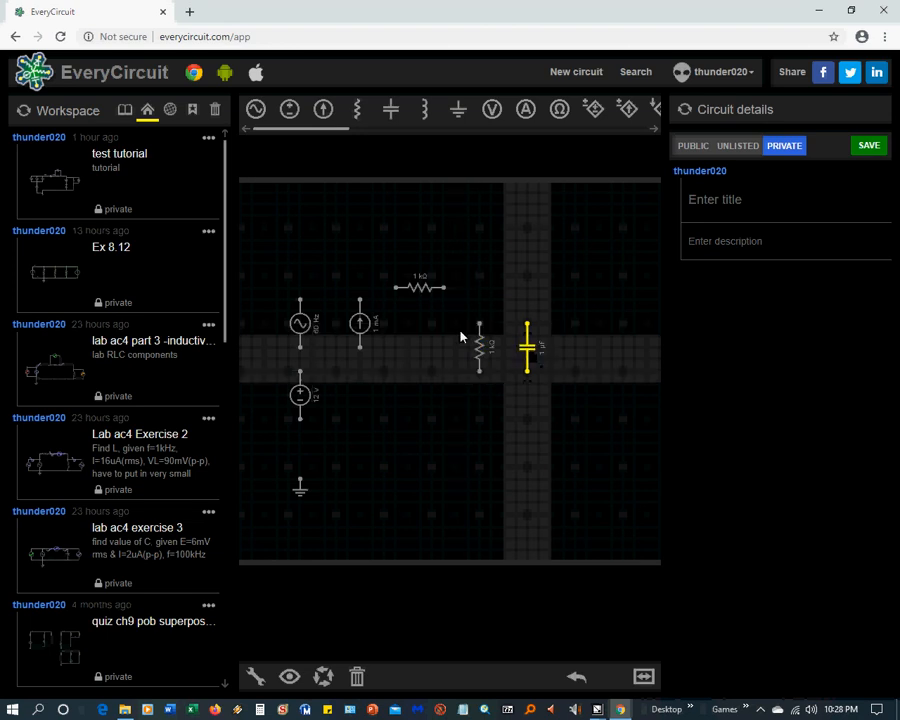
left_click(424, 109)
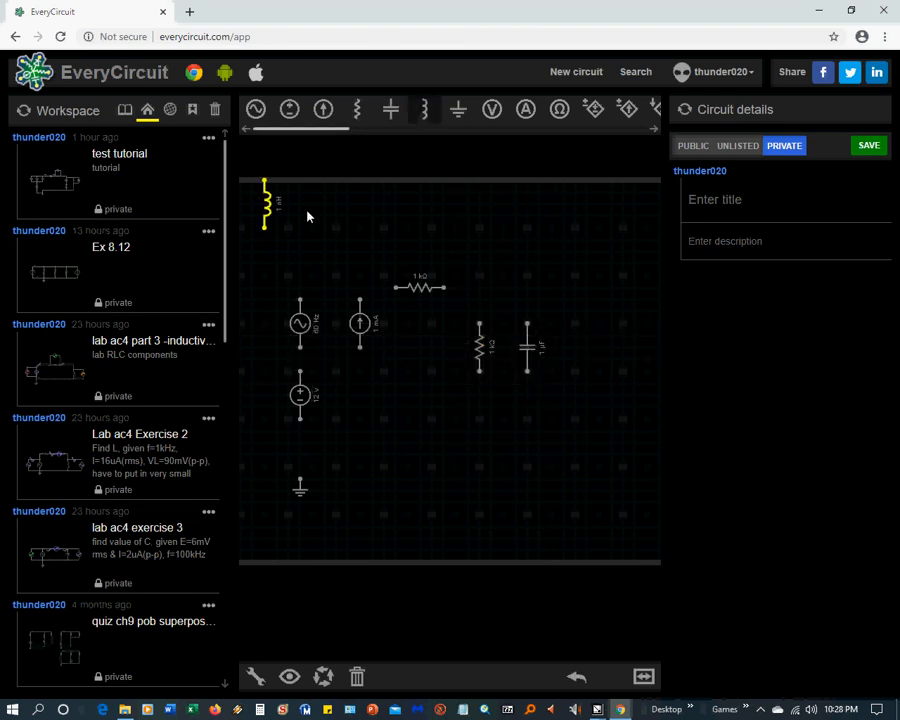
left_click_drag(272, 204, 586, 347)
- Set the capacitor to 40 µF and the inductor to 10 mH
left_click(528, 350)
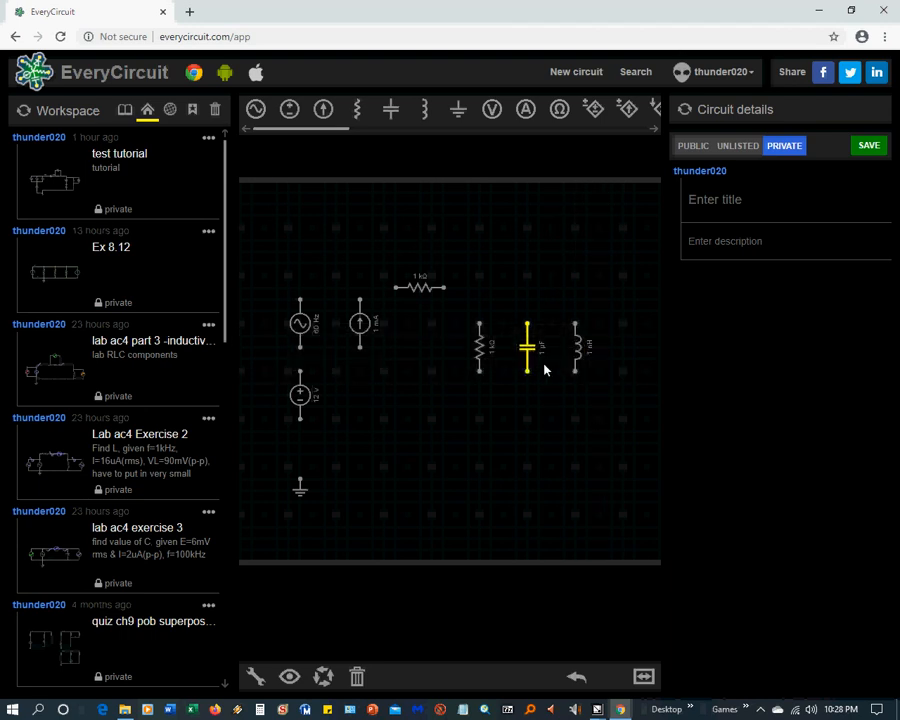
left_click(255, 678)
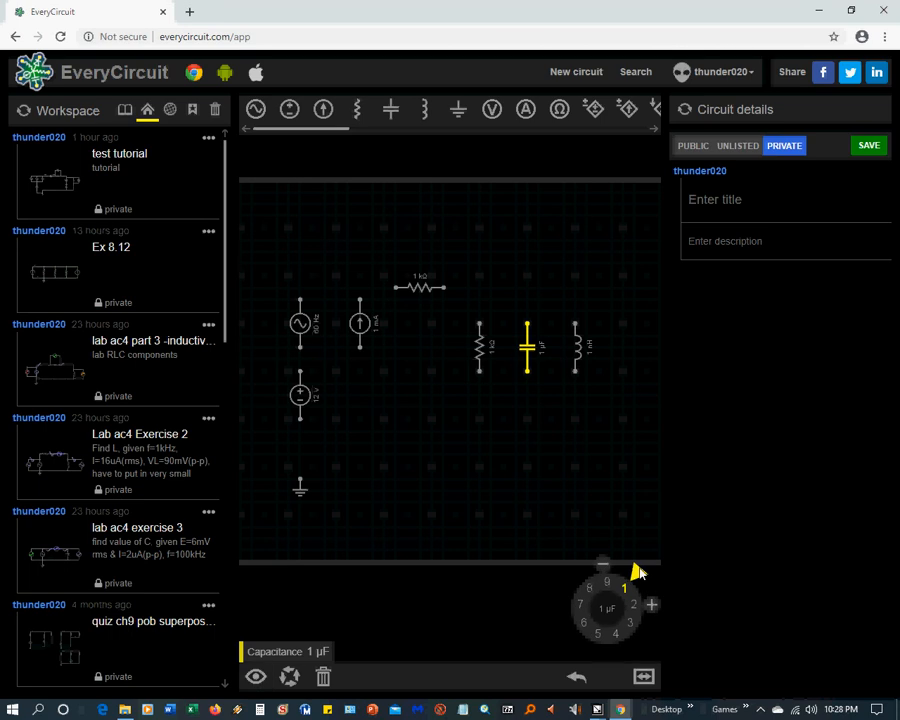
left_click_drag(640, 572, 622, 651)
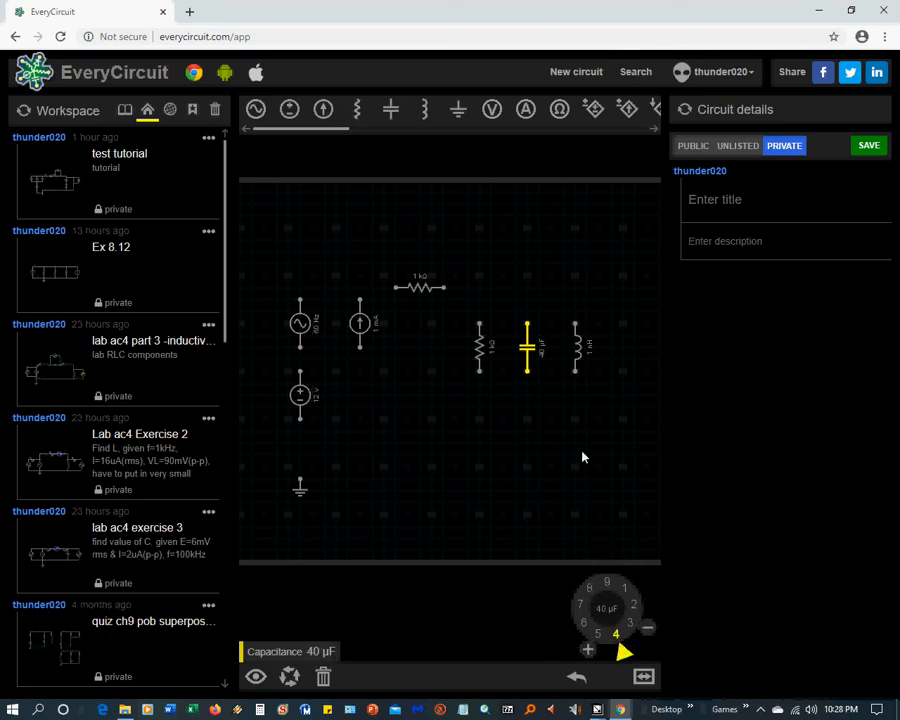
left_click(589, 359)
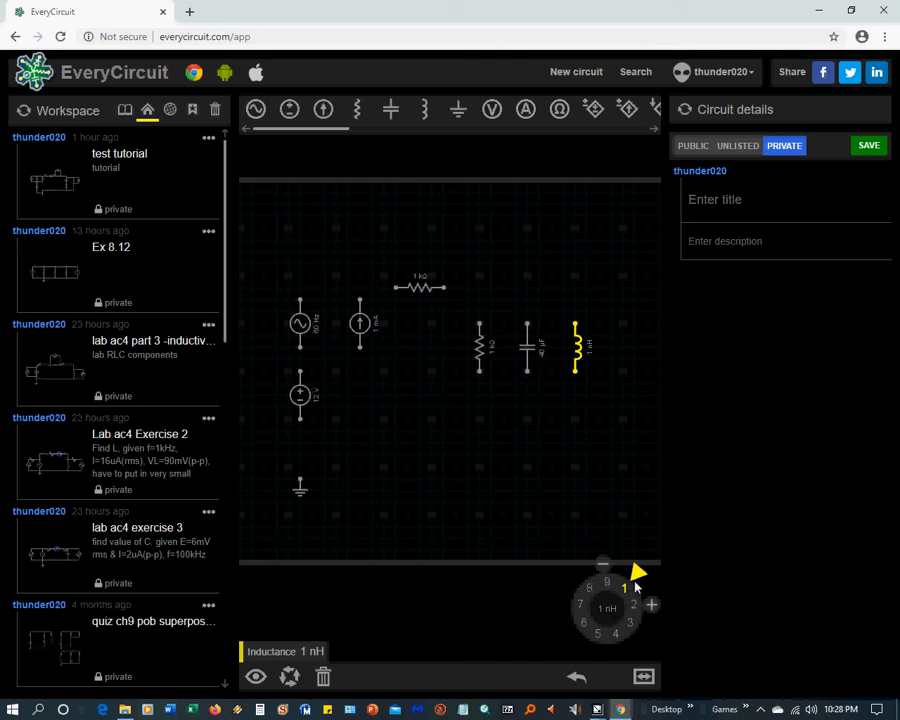
mouse_move(637, 573)
left_mouse_down()
mouse_move(652, 601)
mouse_move(582, 645)
mouse_move(625, 567)
mouse_move(586, 637)
mouse_move(615, 573)
mouse_move(630, 650)
mouse_move(608, 580)
mouse_move(645, 585)
mouse_move(596, 637)
mouse_move(576, 571)
mouse_move(584, 648)
mouse_move(641, 600)
mouse_move(615, 659)
mouse_move(573, 598)
mouse_move(629, 597)
mouse_move(635, 631)
mouse_move(556, 643)
mouse_move(590, 565)
mouse_move(640, 570)
left_mouse_up()
left_click(602, 467)
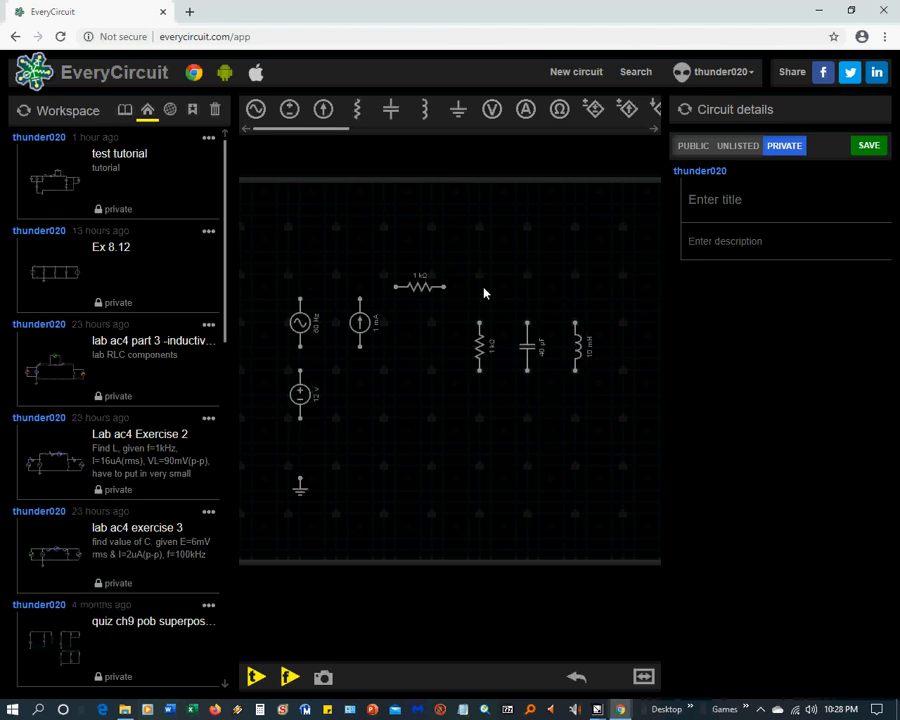
- Add a vertical voltmeter to the left of the AC source and a horizontal voltmeter above the horizontal resistor
left_click(492, 112)
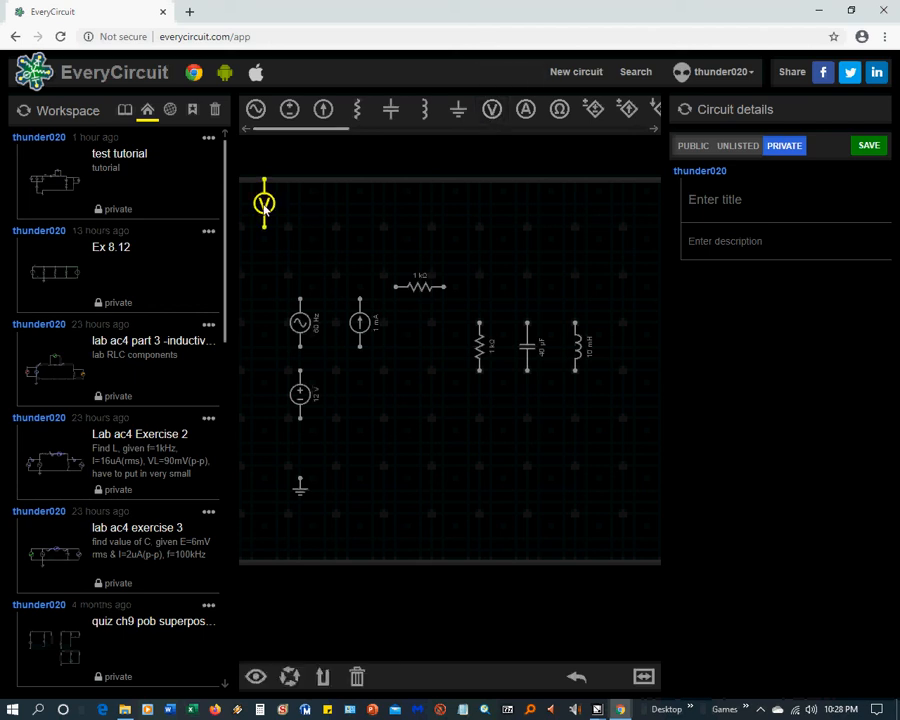
left_click_drag(265, 207, 254, 334)
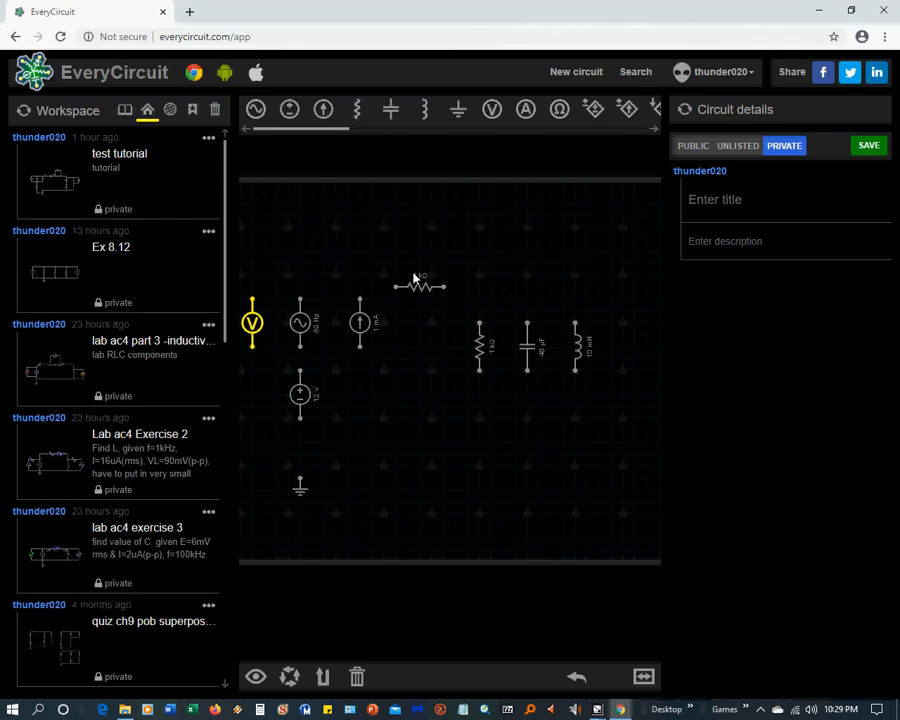
left_click(491, 119)
left_click_drag(275, 217, 420, 244)
left_click(288, 680)
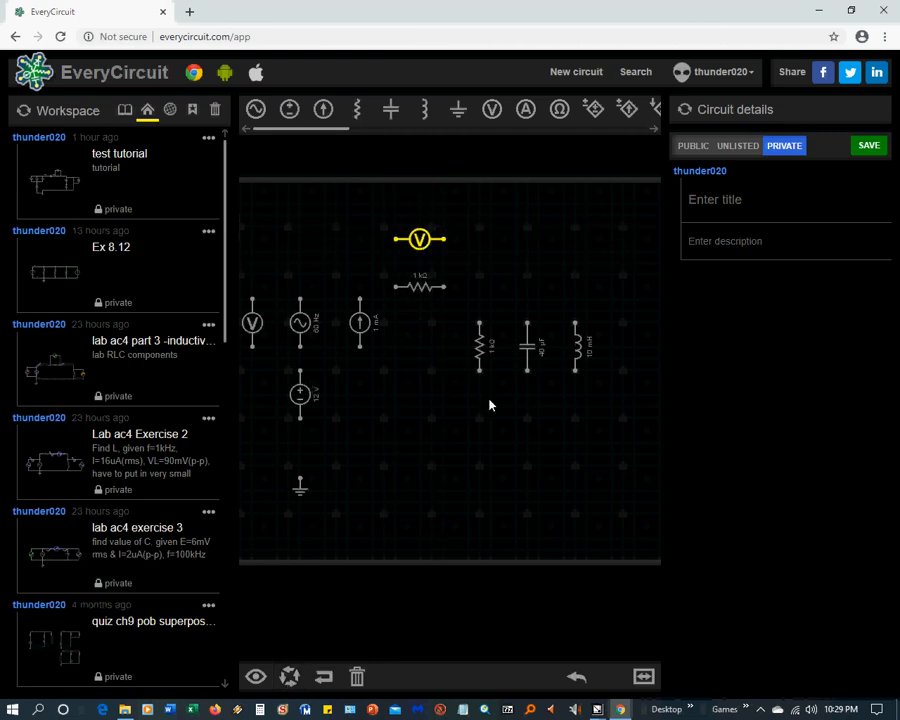
left_click(527, 347)
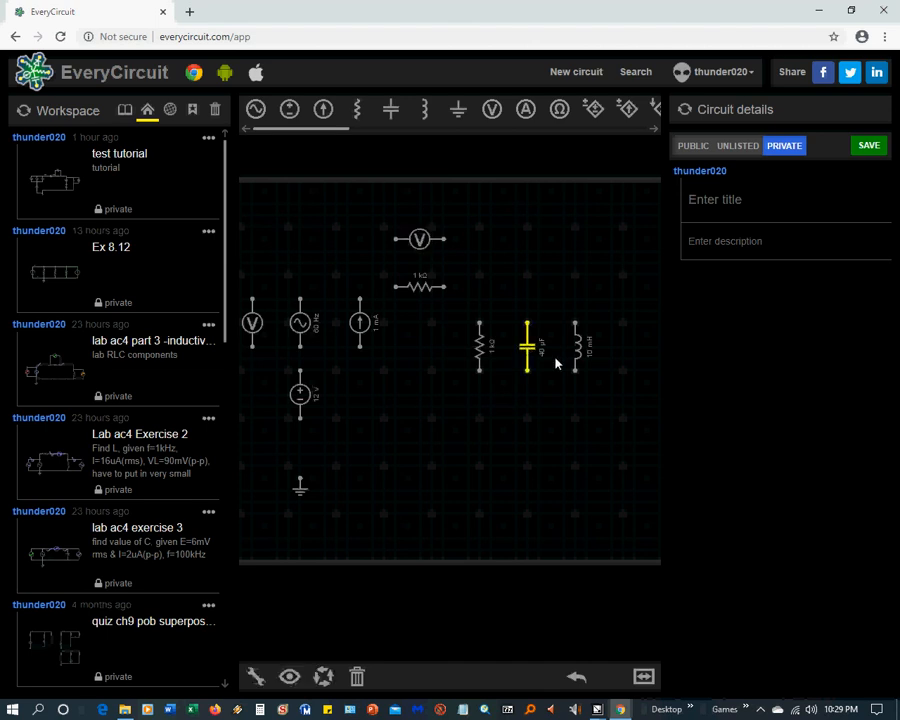
left_click(560, 408)
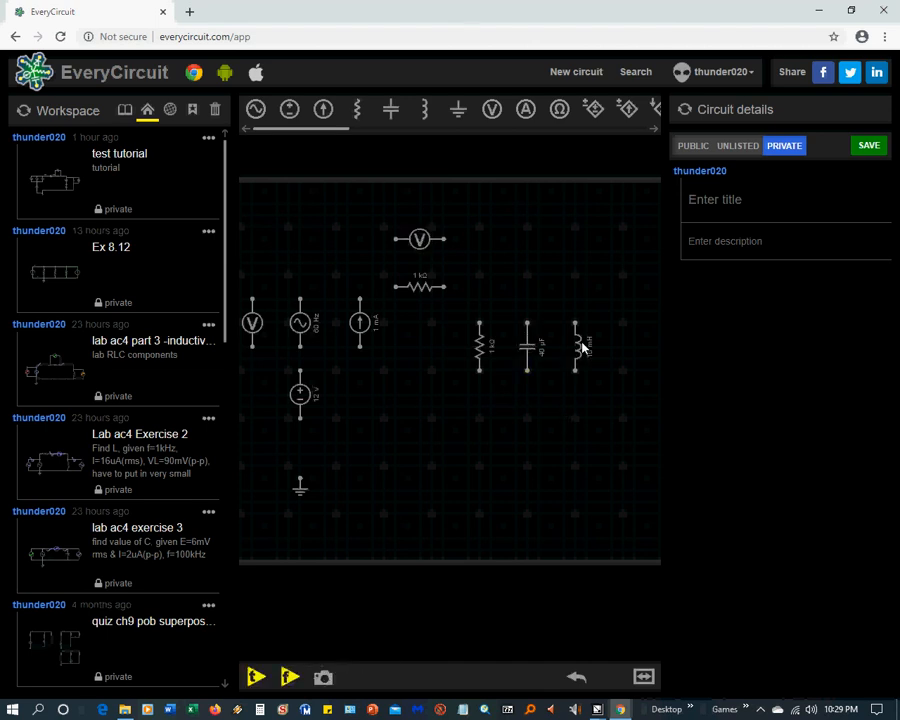
- Move the inductor down, add a vertical resistor above it and place a vertical voltmeter to the right of the inductor
left_click_drag(578, 344, 579, 416)
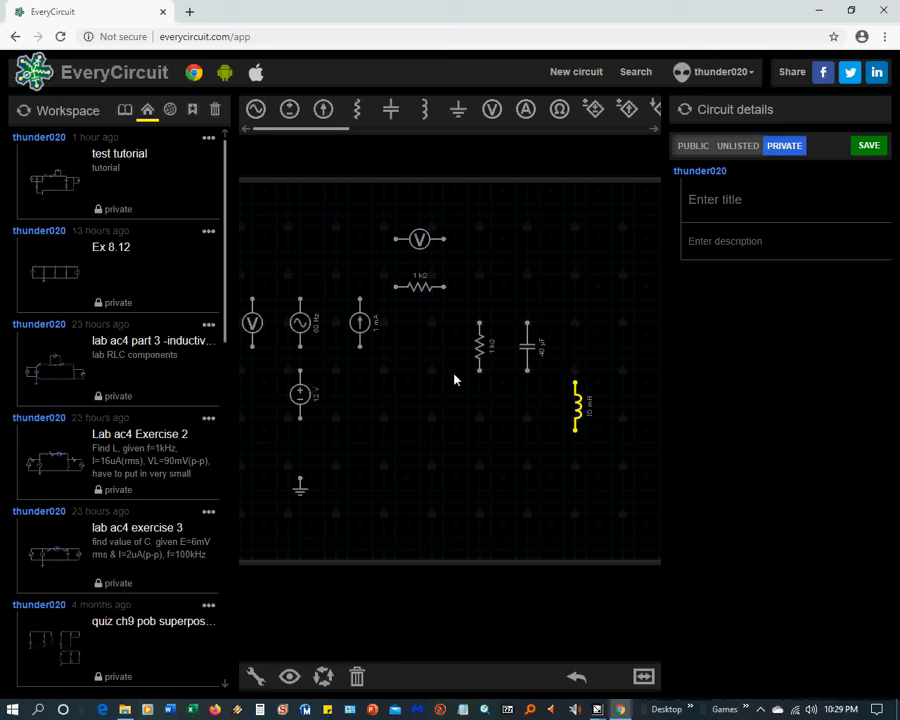
left_click(359, 116)
left_click_drag(264, 203, 575, 352)
left_click(491, 109)
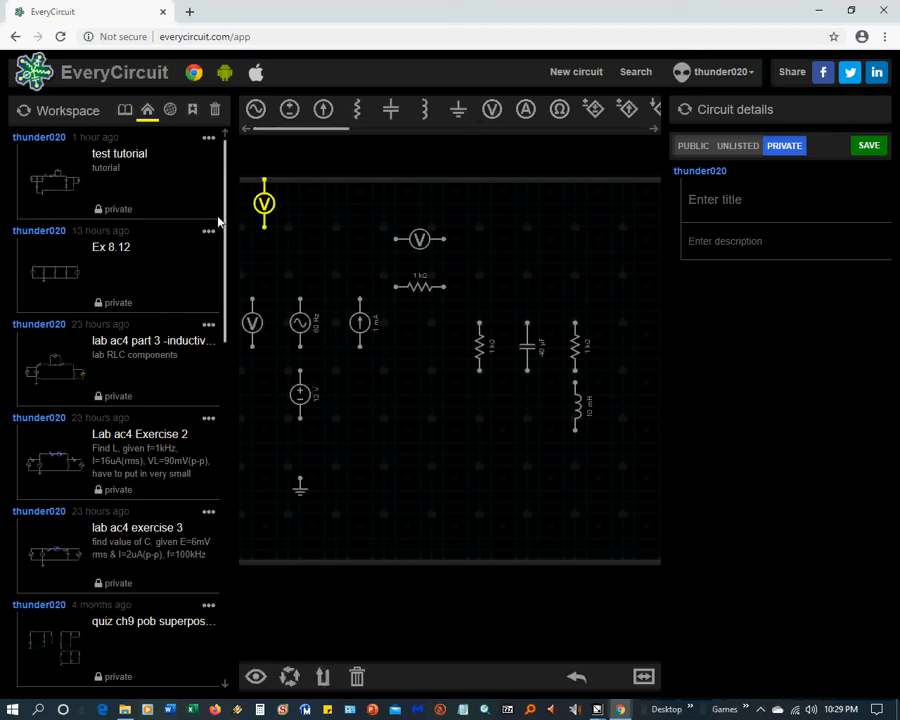
left_click_drag(264, 203, 622, 406)
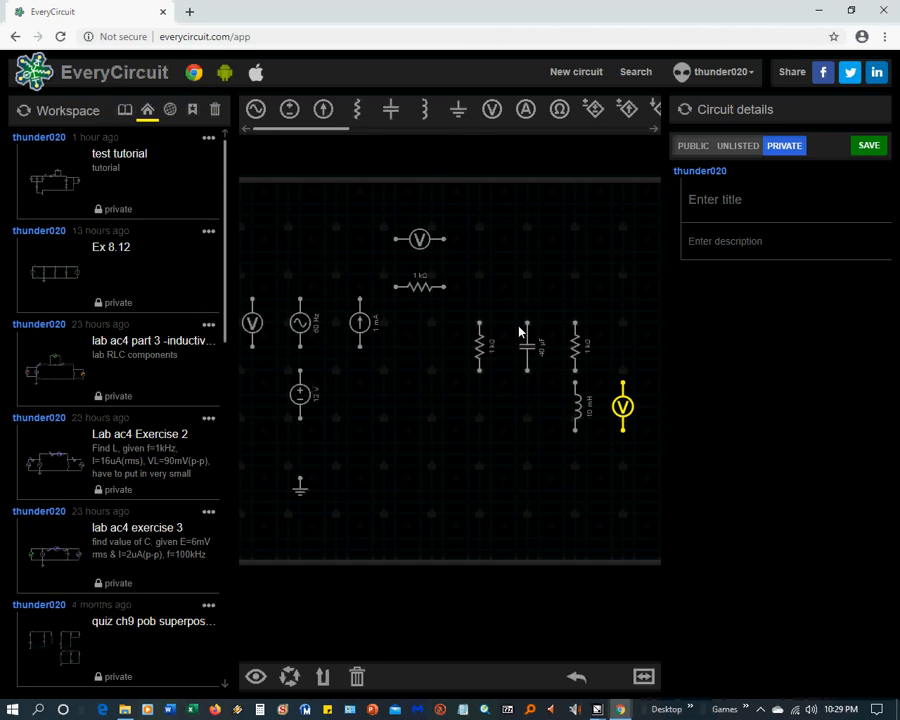
- Add three vertical ammeters, one each below the left vertical resistor, the capacitor and the inductor
left_click(525, 113)
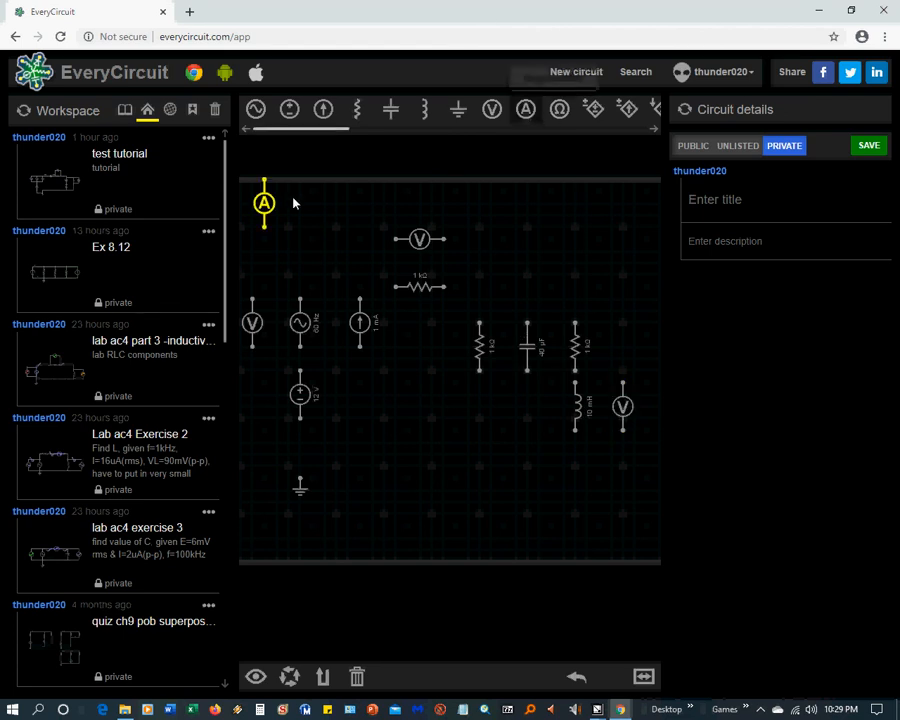
left_click_drag(263, 202, 479, 420)
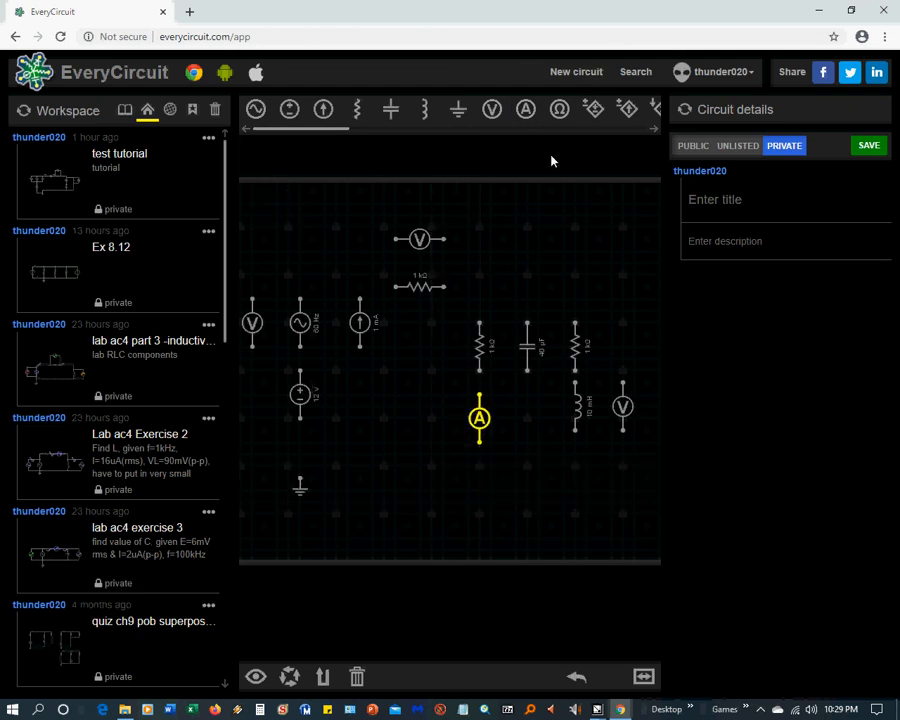
left_click(525, 109)
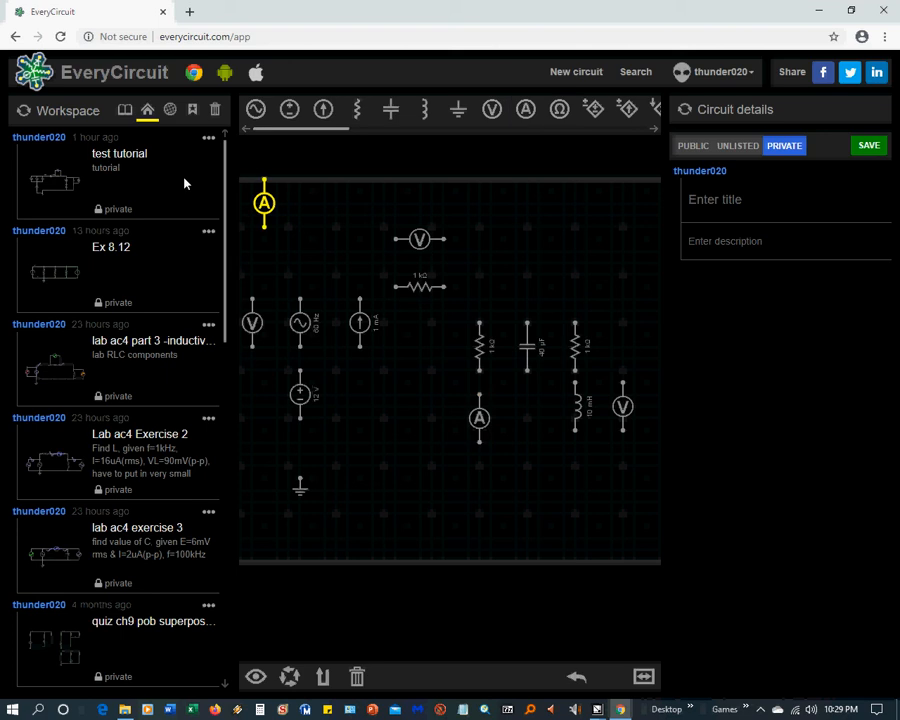
left_click_drag(263, 202, 524, 408)
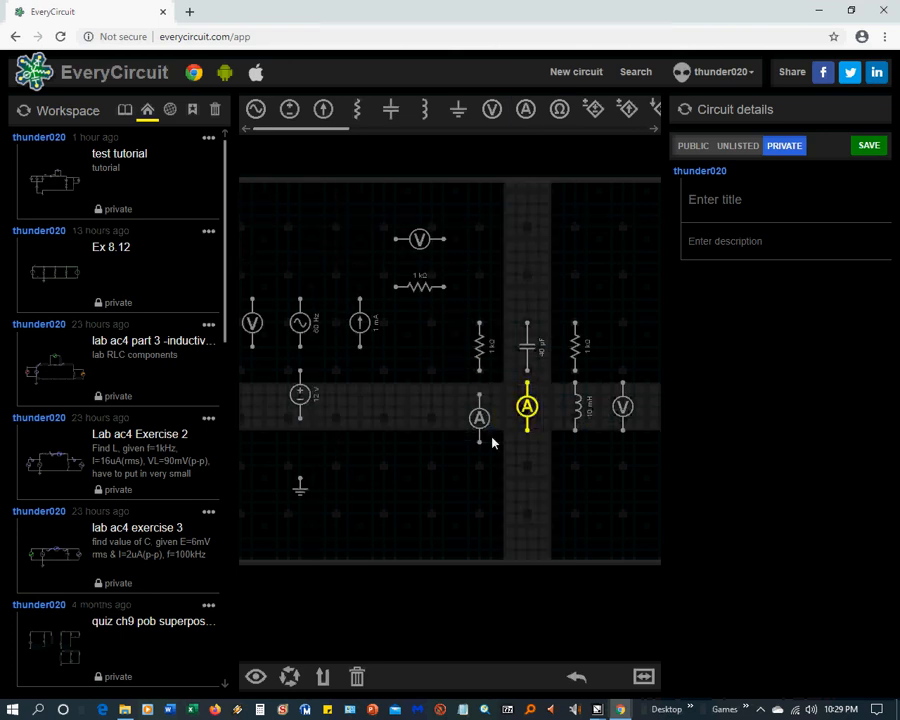
left_click(525, 109)
left_click_drag(265, 205, 577, 481)
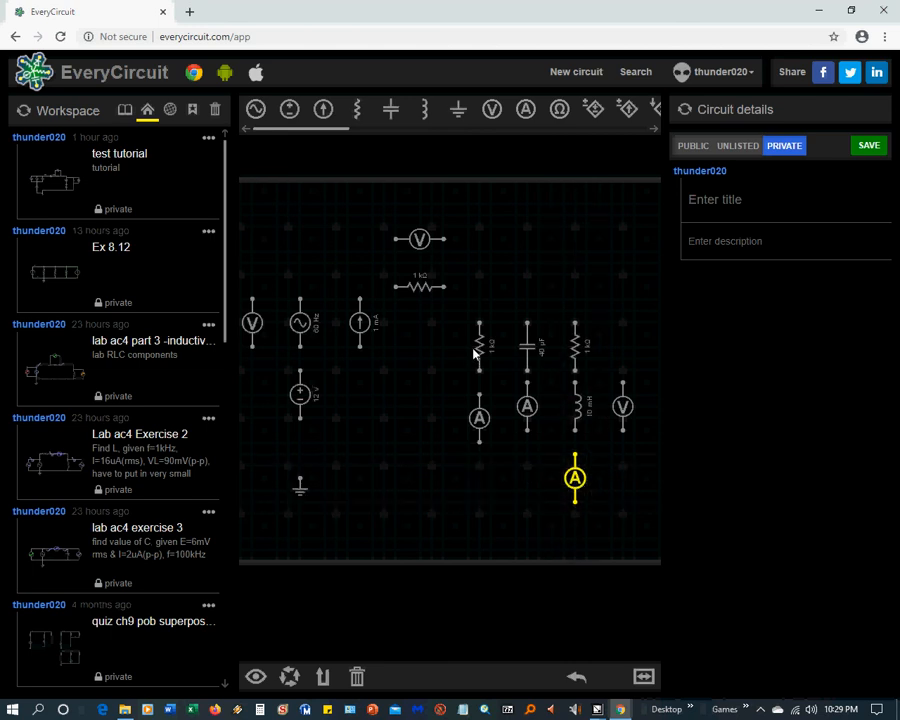
- Move the current source, DC source, AC source and leftmost voltmeter down one after another, aligning the upper row with the vertical resistors
left_click_drag(360, 324, 360, 350)
left_click_drag(300, 397, 302, 415)
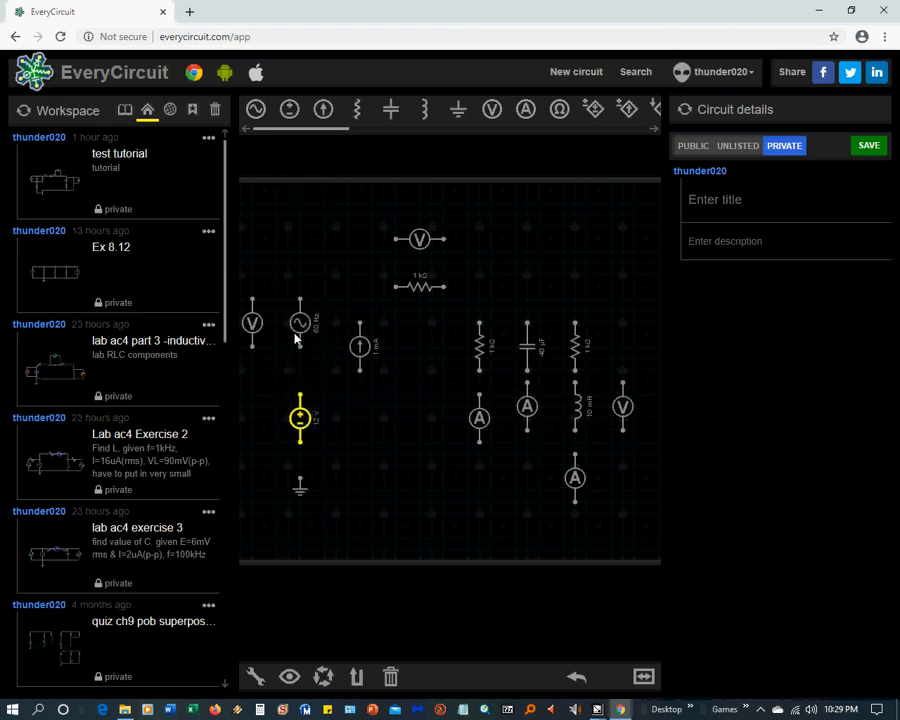
left_click_drag(300, 340, 299, 366)
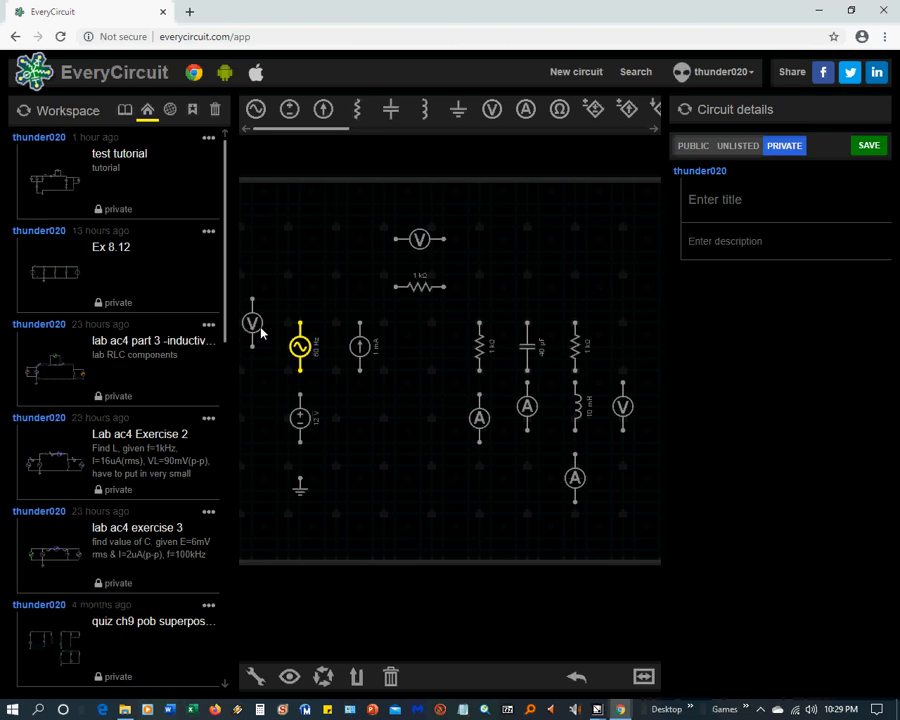
left_click(254, 340)
left_click_drag(254, 342, 250, 346)
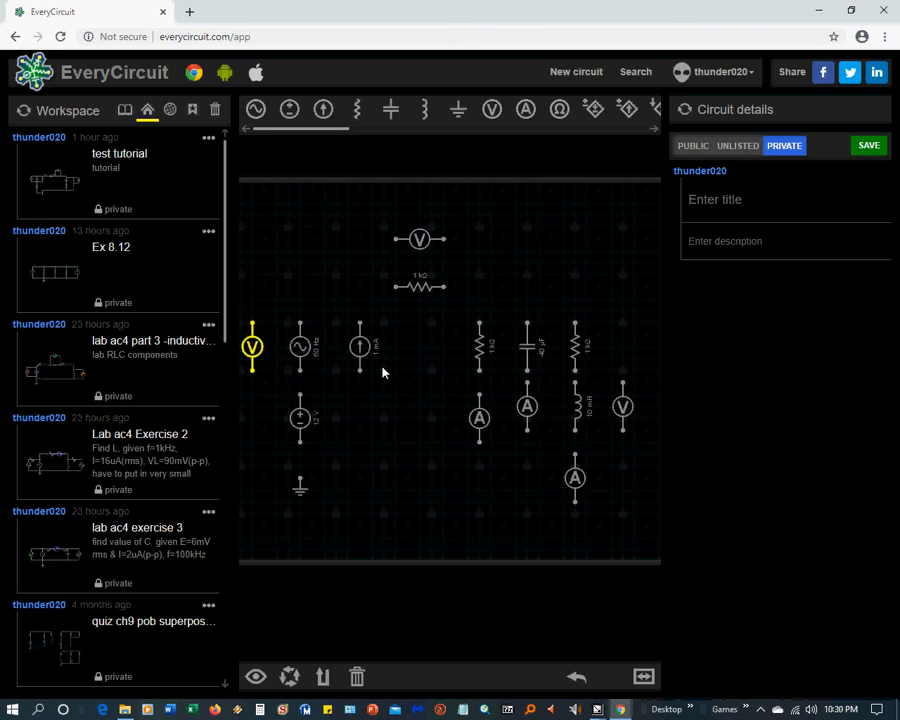
- Add a horizontal ammeter directly to the right of the horizontal resistor
left_click(525, 109)
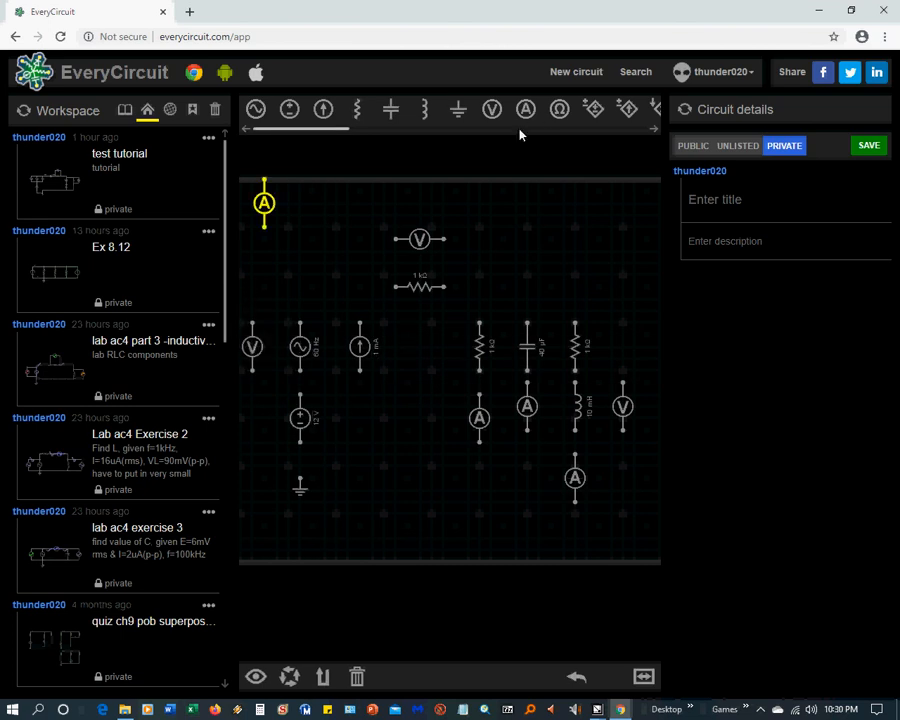
left_click_drag(264, 204, 436, 355)
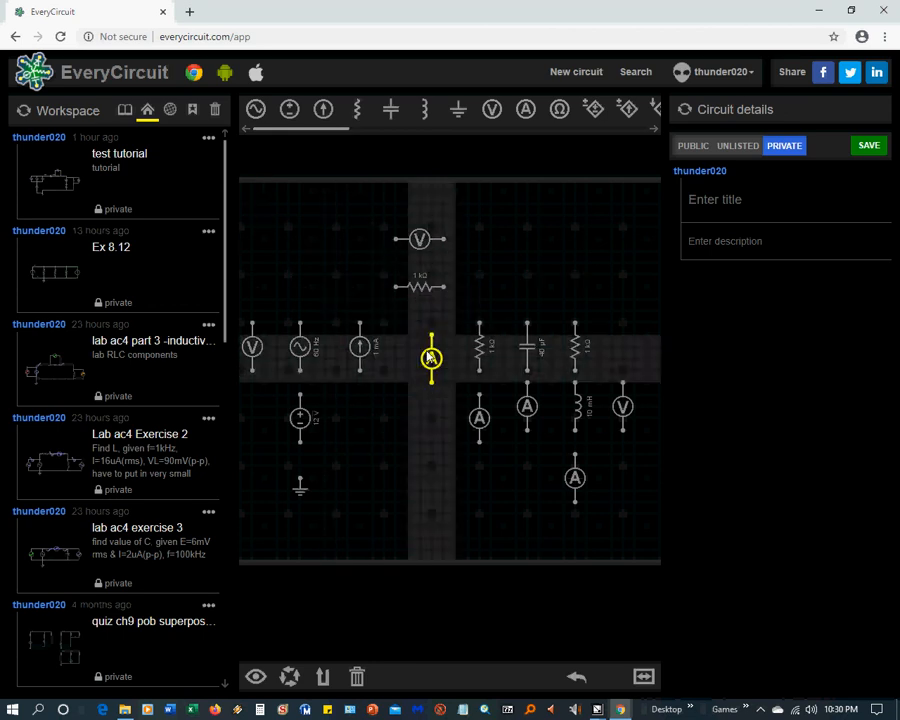
left_click(289, 677)
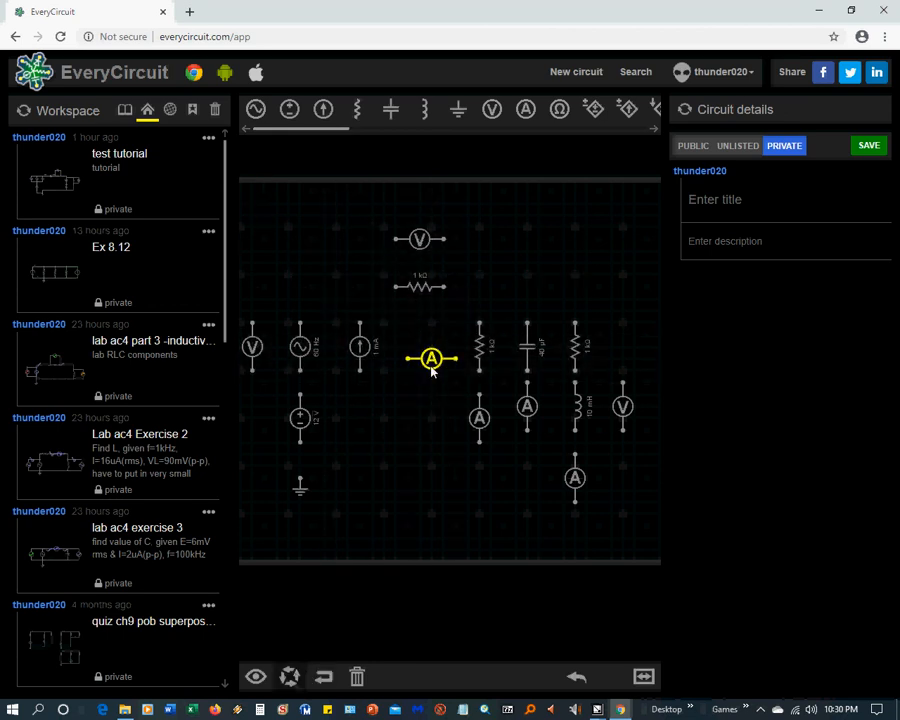
left_click_drag(455, 358, 475, 294)
- Shift the right voltmeter, right resistor, inductor, capacitor with its ammeter, and left vertical resistor slightly to the right
scroll(463, 371, "down", 2)
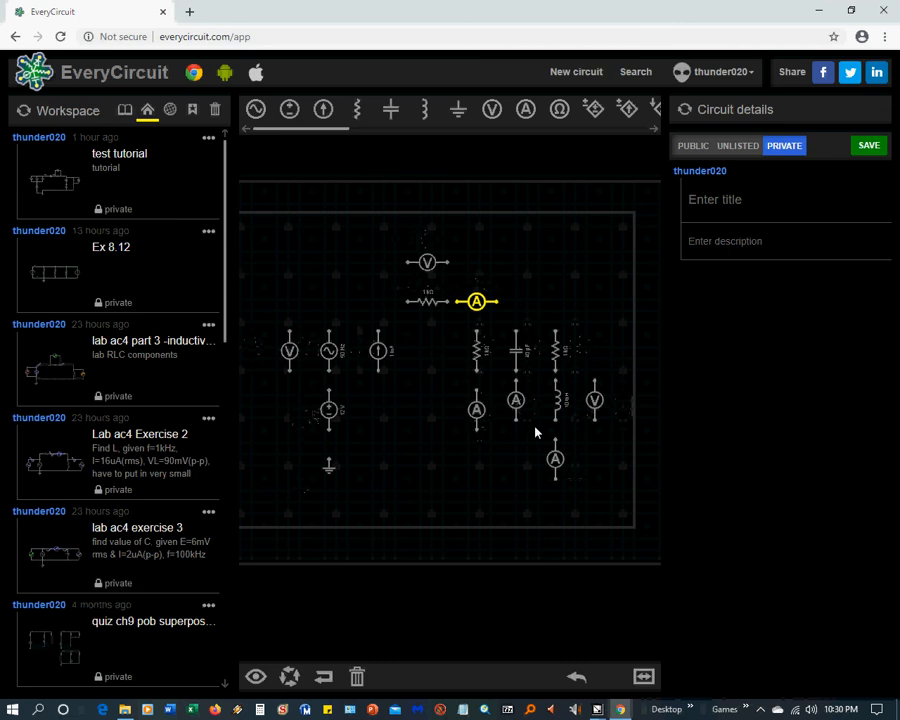
left_click_drag(594, 400, 604, 400)
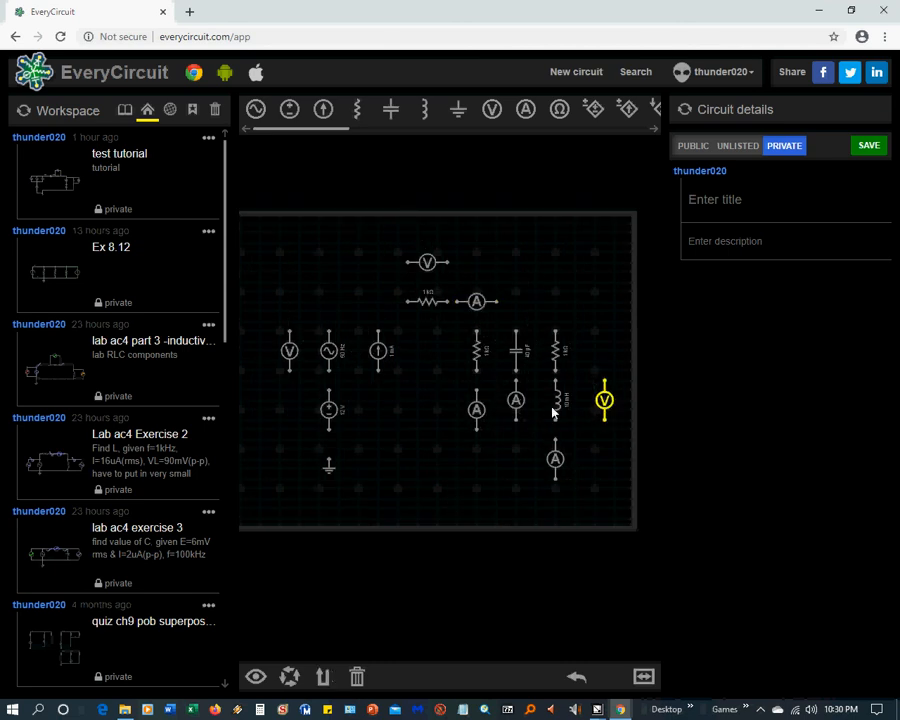
left_click(553, 405)
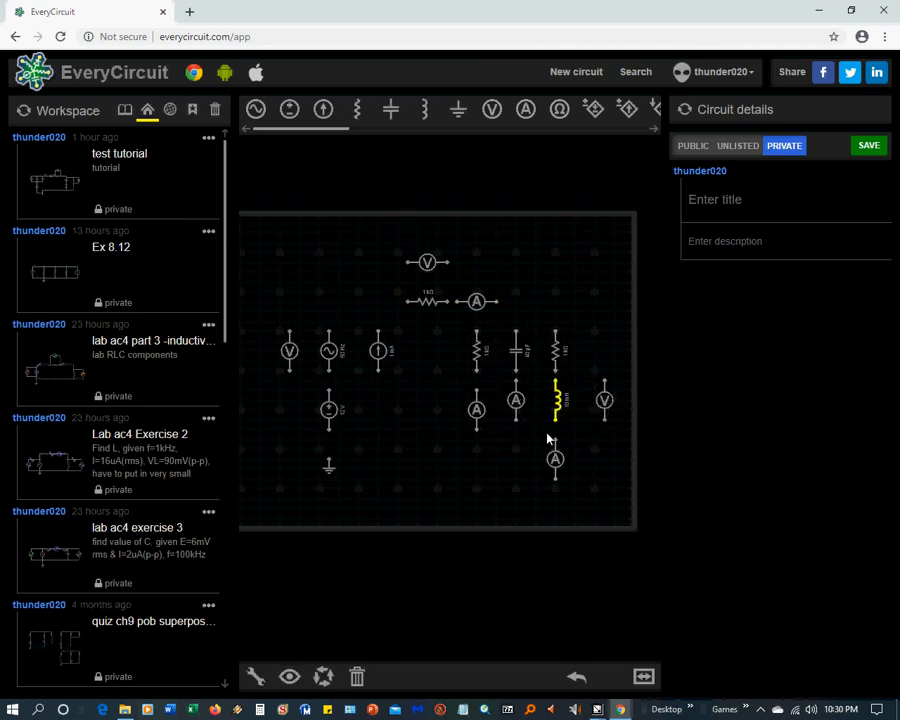
left_click(557, 352)
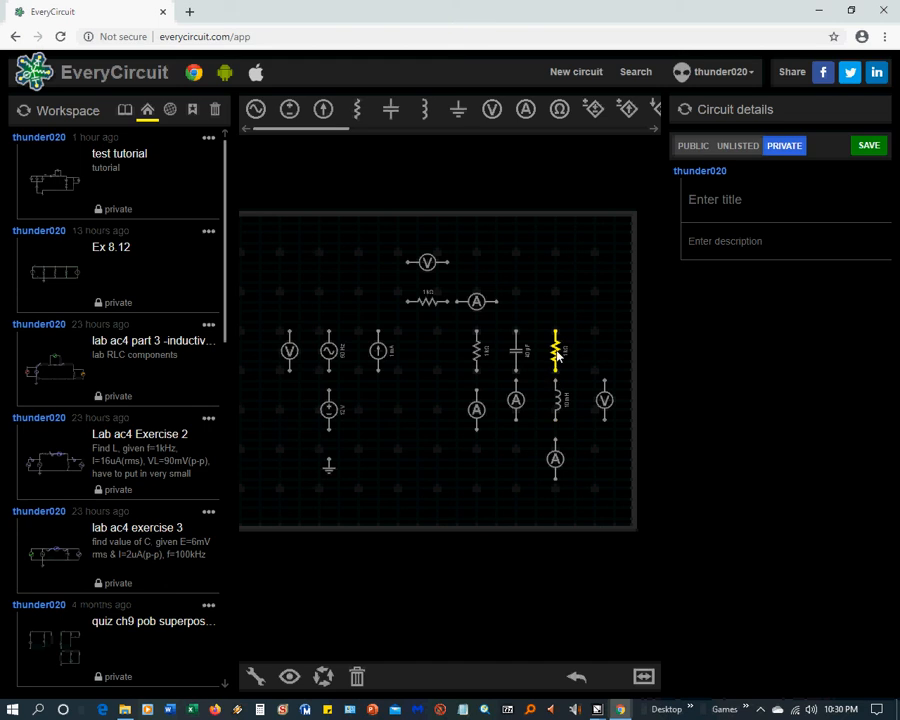
left_click_drag(557, 352, 567, 352)
left_click_drag(555, 402, 530, 410)
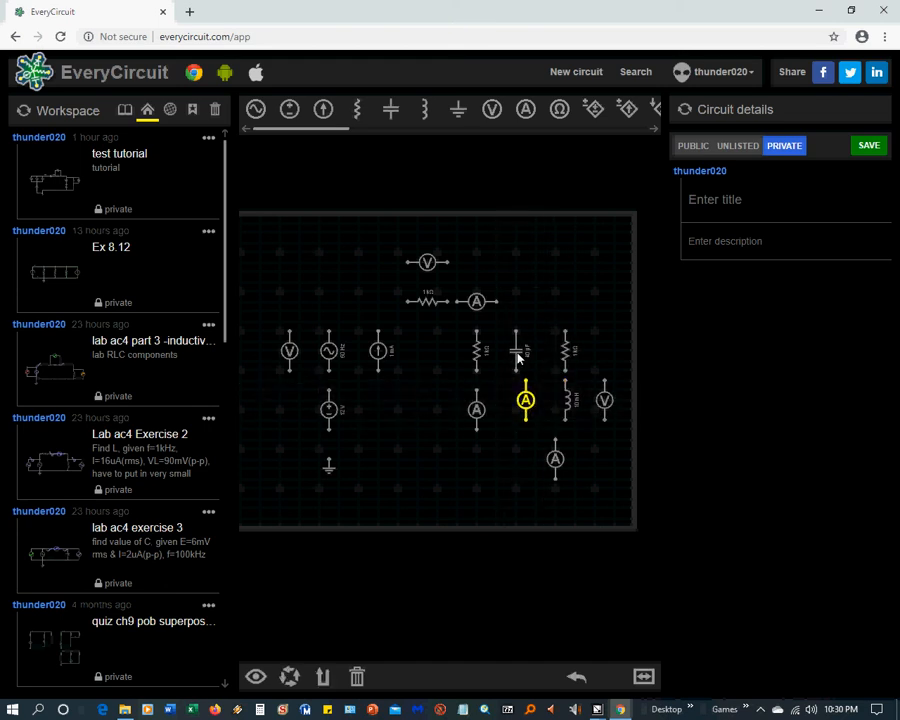
left_click_drag(517, 358, 497, 351)
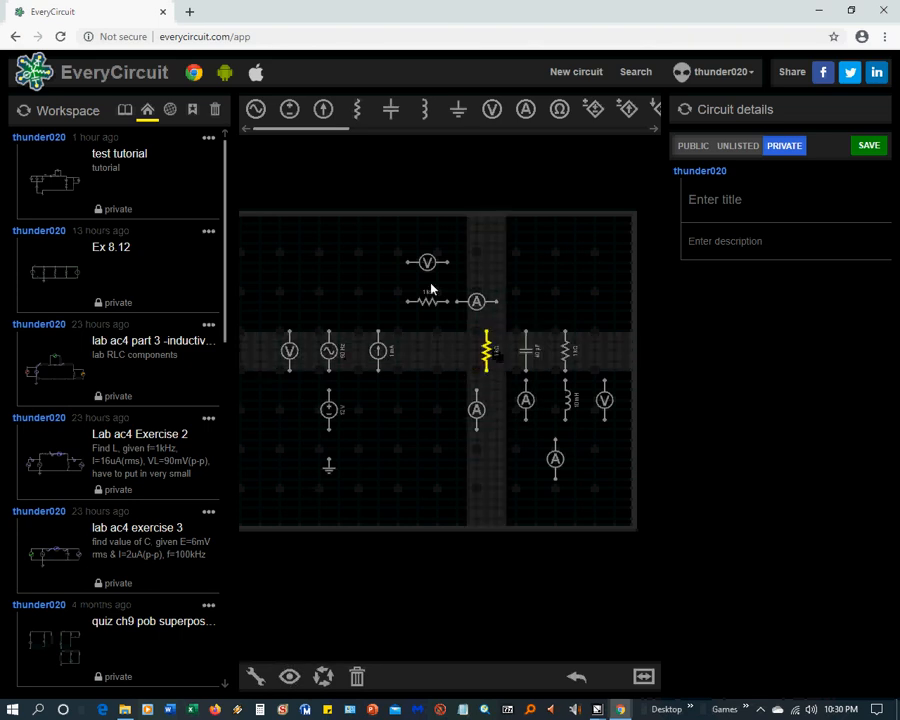
- Shift the current source left, the horizontal resistor, ammeter and voltmeter left and down, and align the lowest ammeter beneath the inductor
left_click_drag(378, 350, 372, 356)
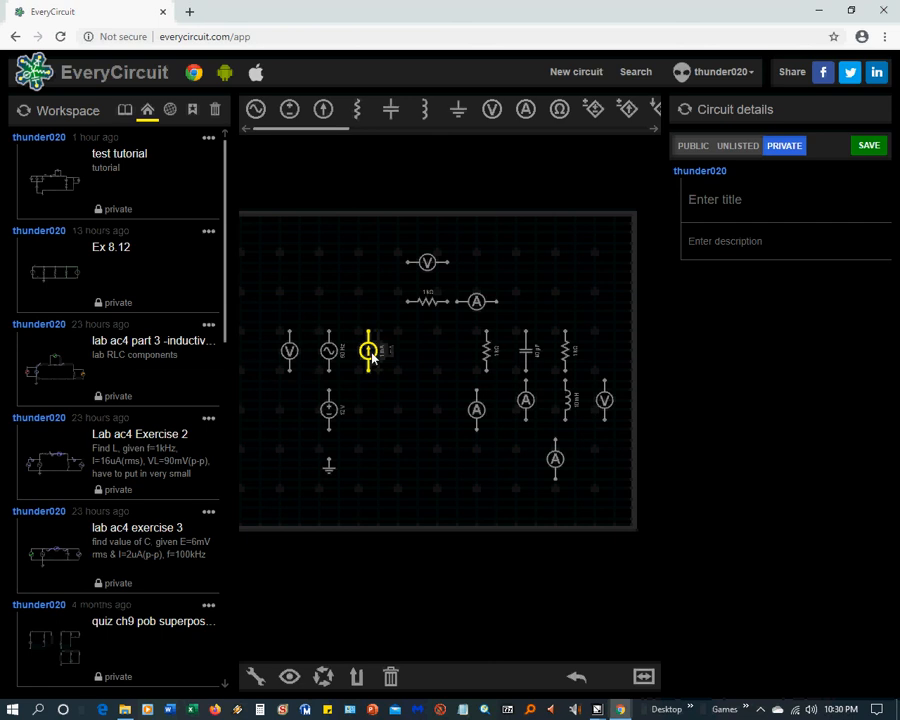
left_click_drag(428, 302, 408, 312)
left_click_drag(474, 301, 457, 312)
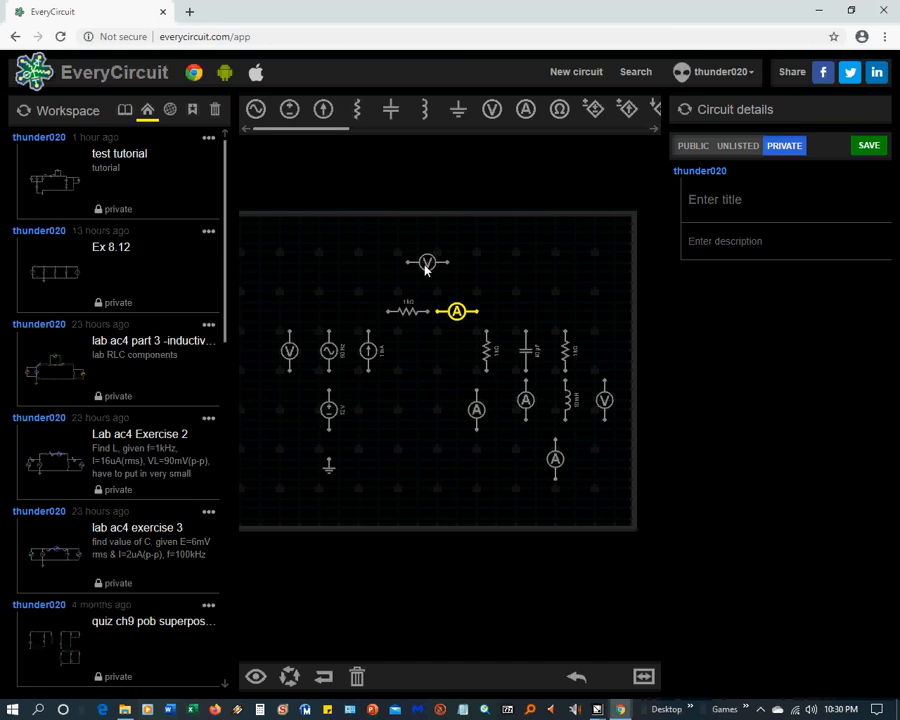
left_click_drag(426, 268, 405, 372)
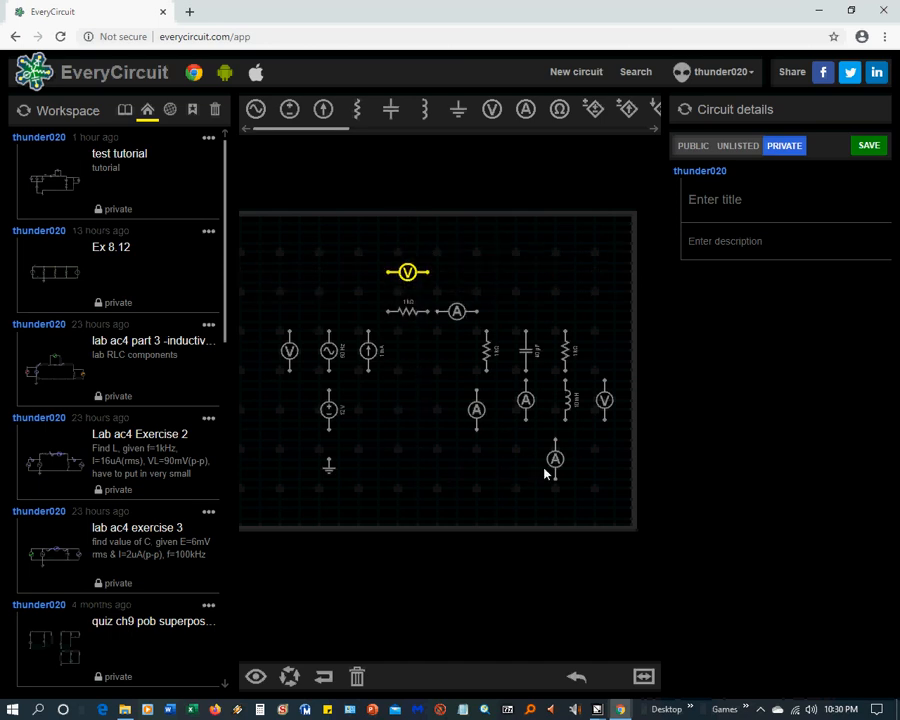
mouse_move(559, 459)
left_mouse_down()
mouse_move(569, 462)
mouse_move(569, 452)
mouse_move(565, 482)
left_mouse_up()
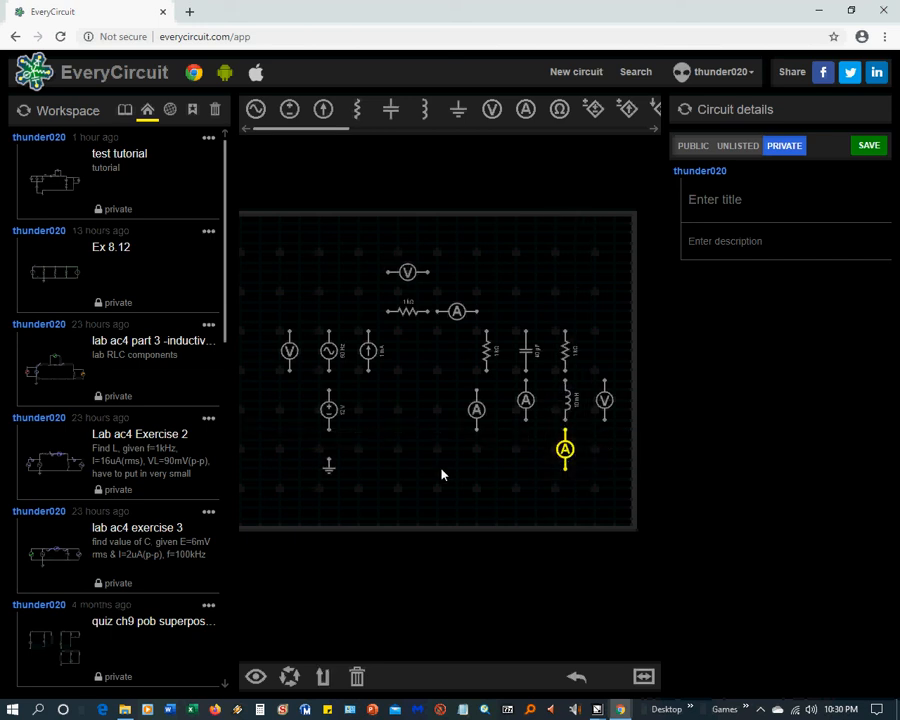
- Wire the ground to the DC source's lower terminal and to the lower terminals of the lowest and left vertical ammeters
left_click(329, 461)
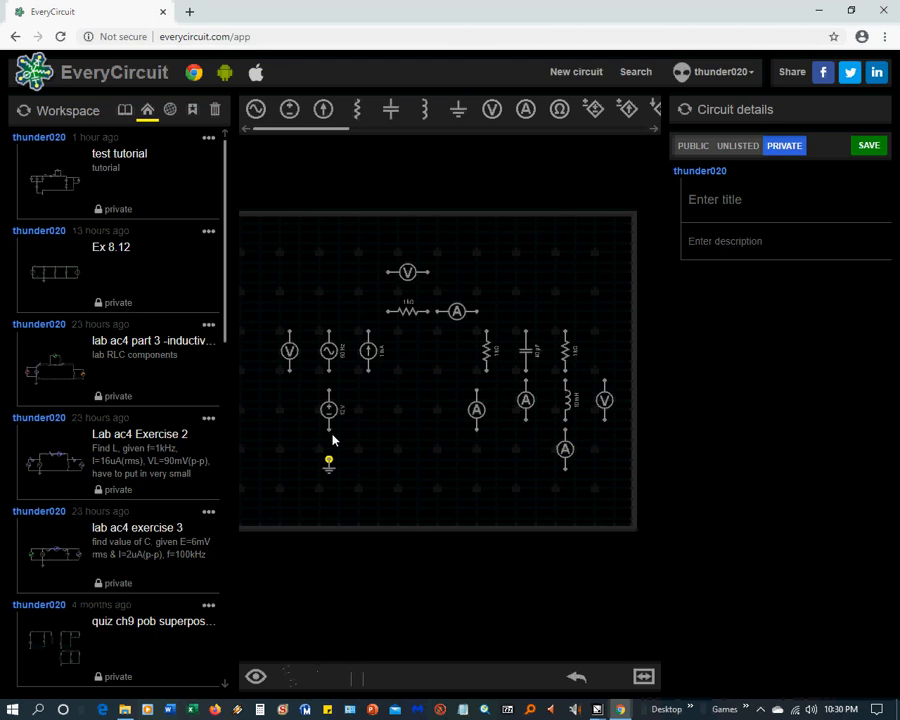
left_click(330, 431)
left_click(330, 452)
left_click(565, 468)
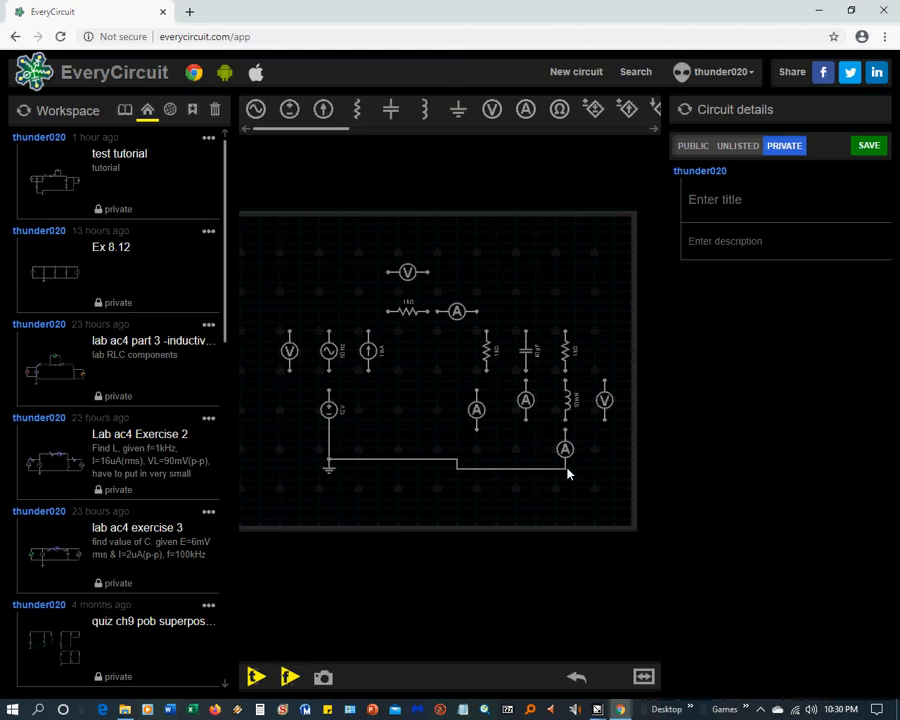
left_click(332, 454)
left_click(476, 432)
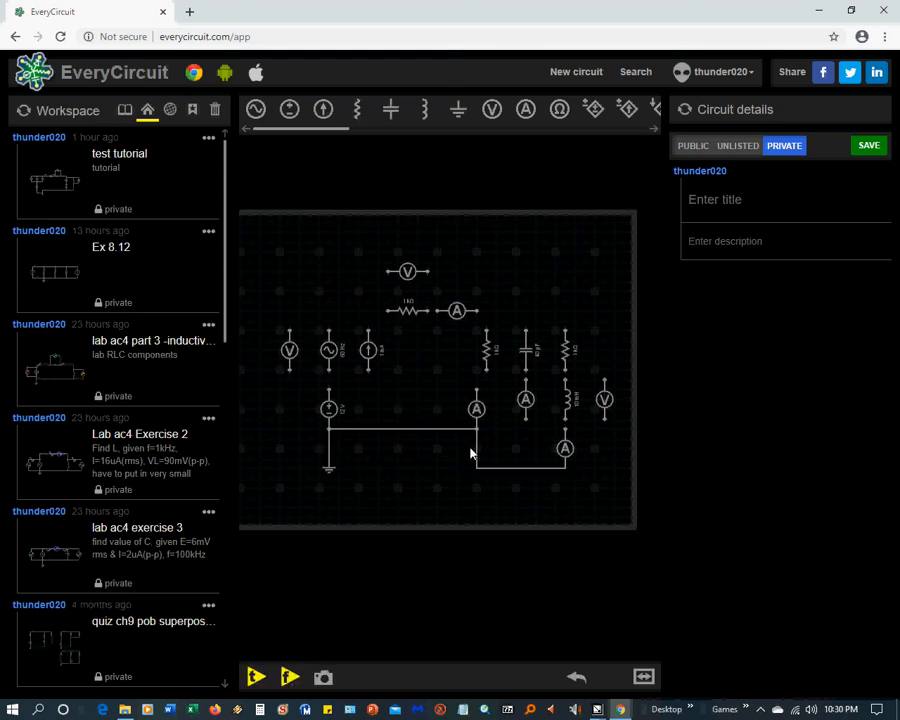
- Extend the ground wire to the lower terminal of the capacitor's ammeter and the upper terminal of the ammeter beneath the inductor
left_click(468, 431)
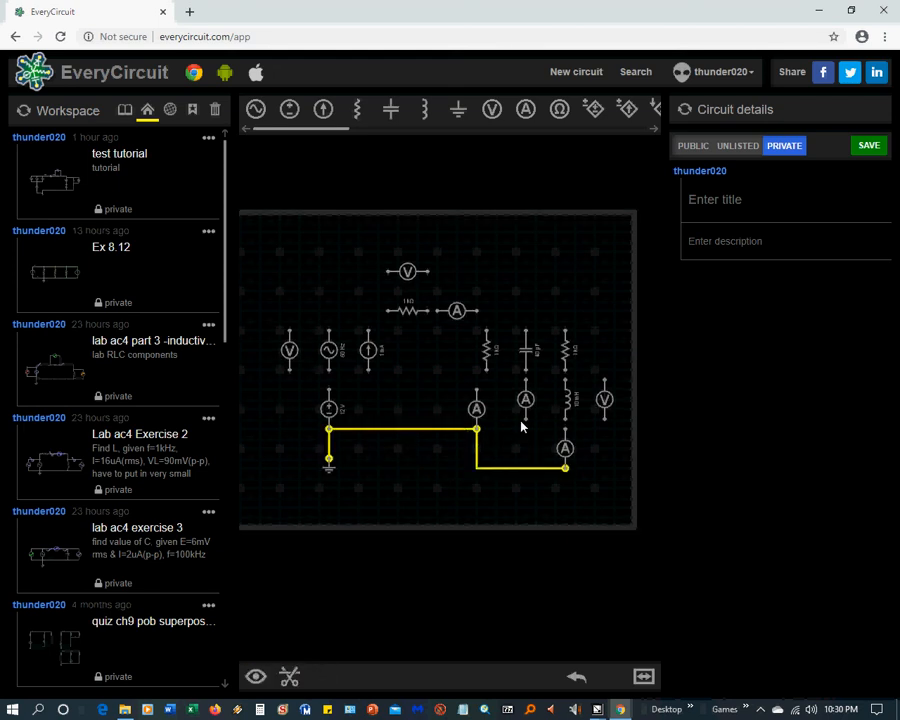
left_click(522, 427)
left_click(522, 432)
left_click(564, 431)
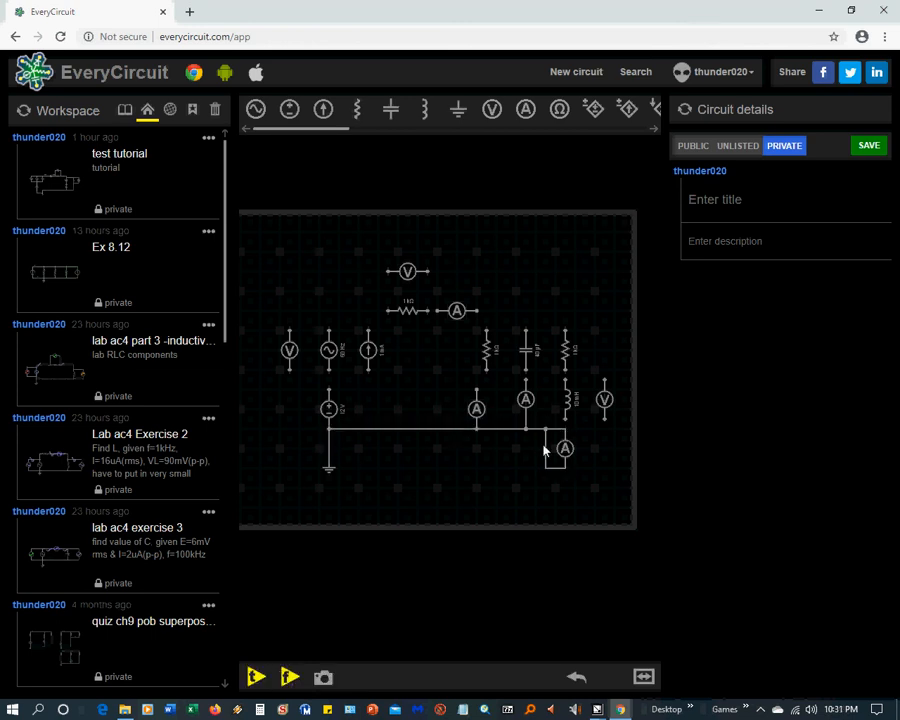
- Delete the wire segment looping from the ground line to the lower terminal of the ammeter beneath the inductor
left_click(544, 466)
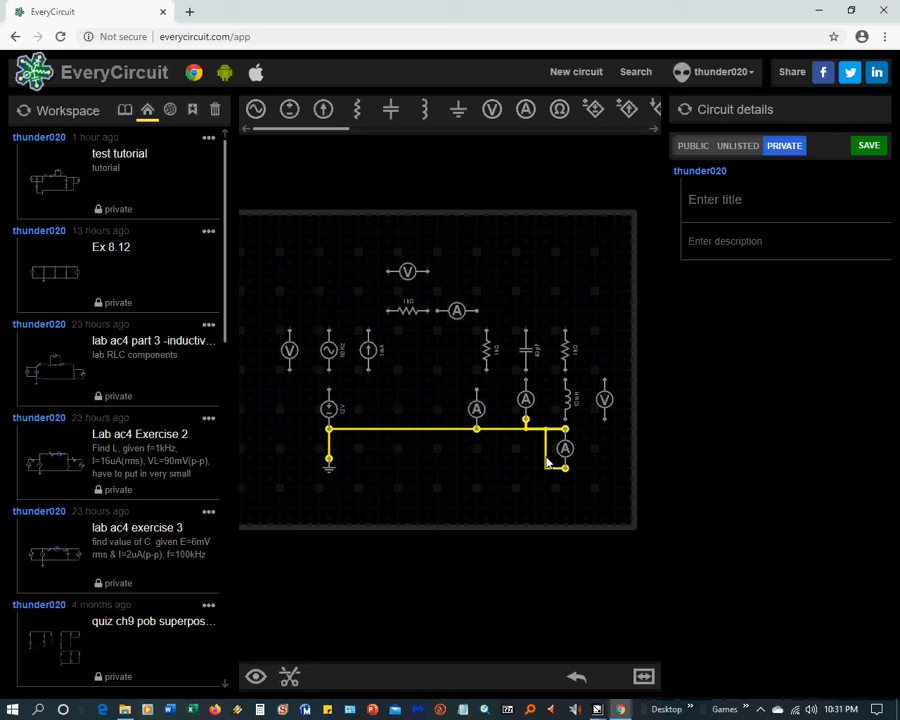
left_click(545, 463)
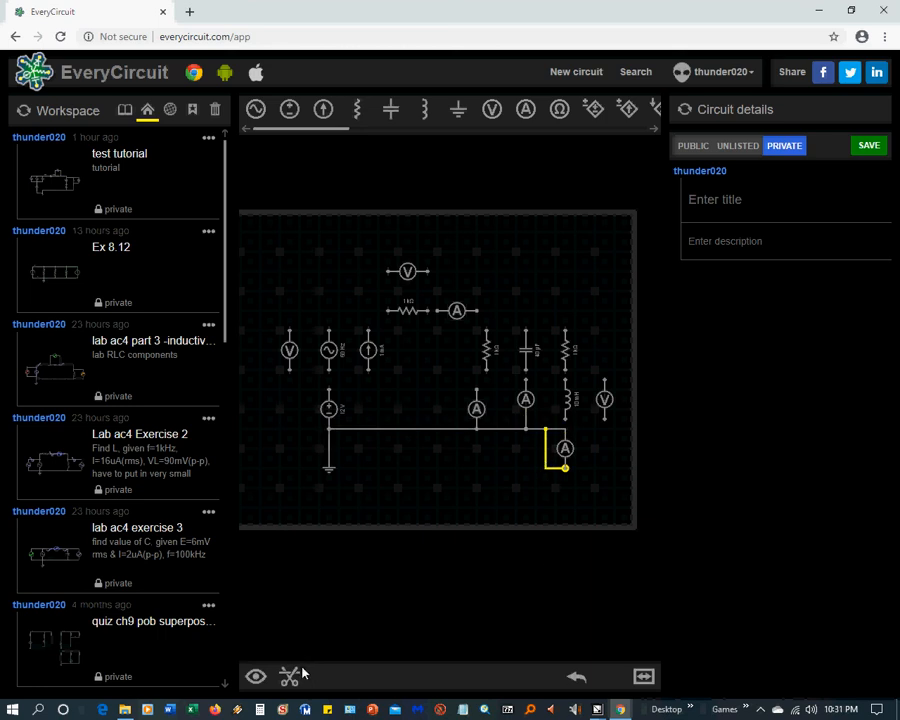
key("Delete")
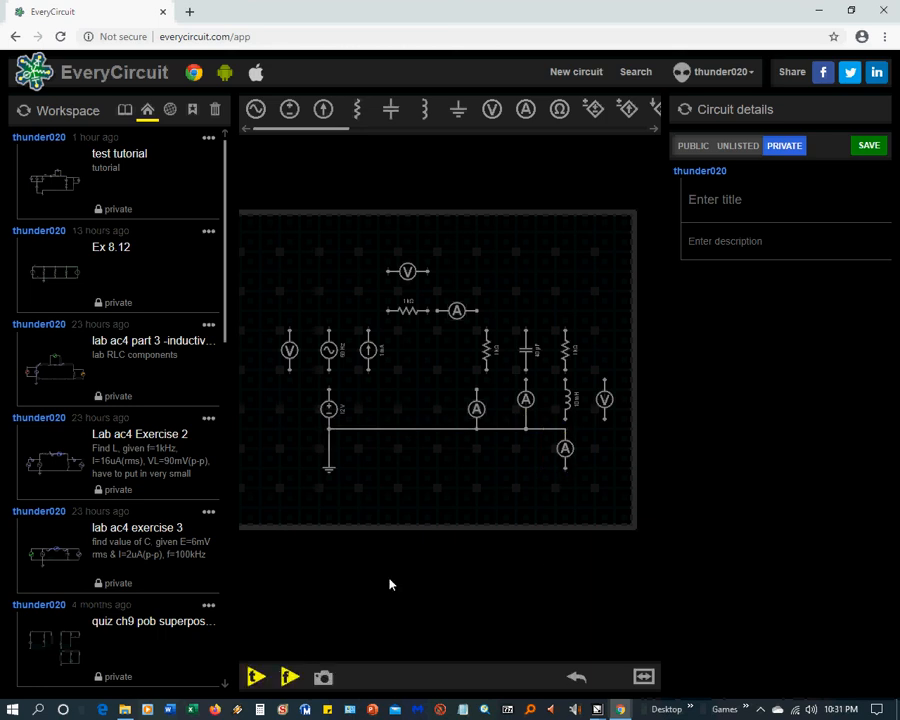
- Wire the right voltmeter between the lowest ammeter's bottom and the inductor's top, and join the inductor's bottom to that ammeter's top
left_click(566, 469)
left_click(605, 419)
left_click(566, 421)
left_click(566, 434)
left_click(604, 381)
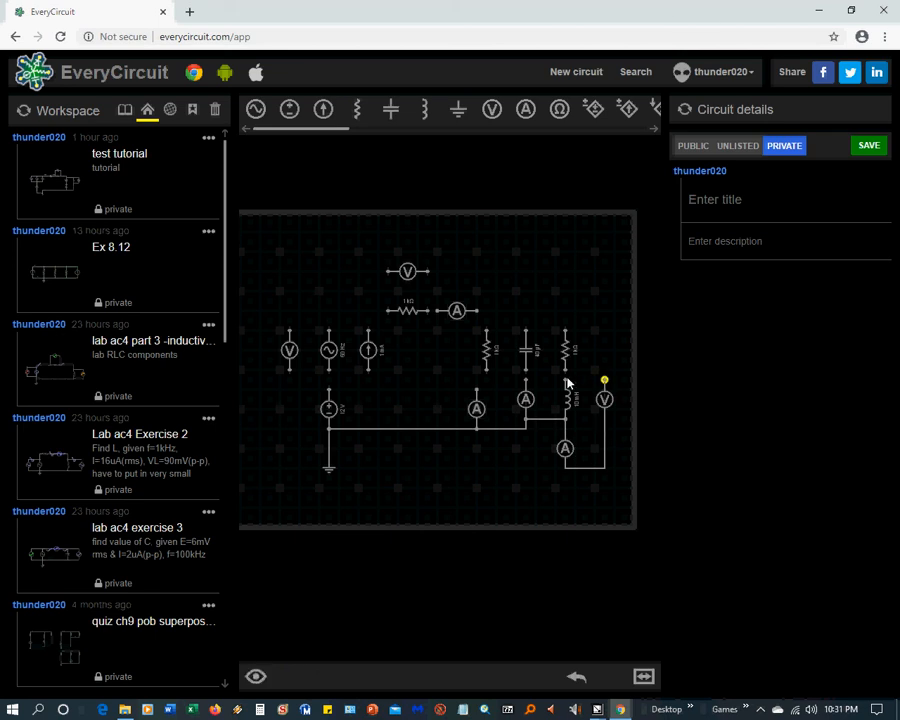
left_click(566, 381)
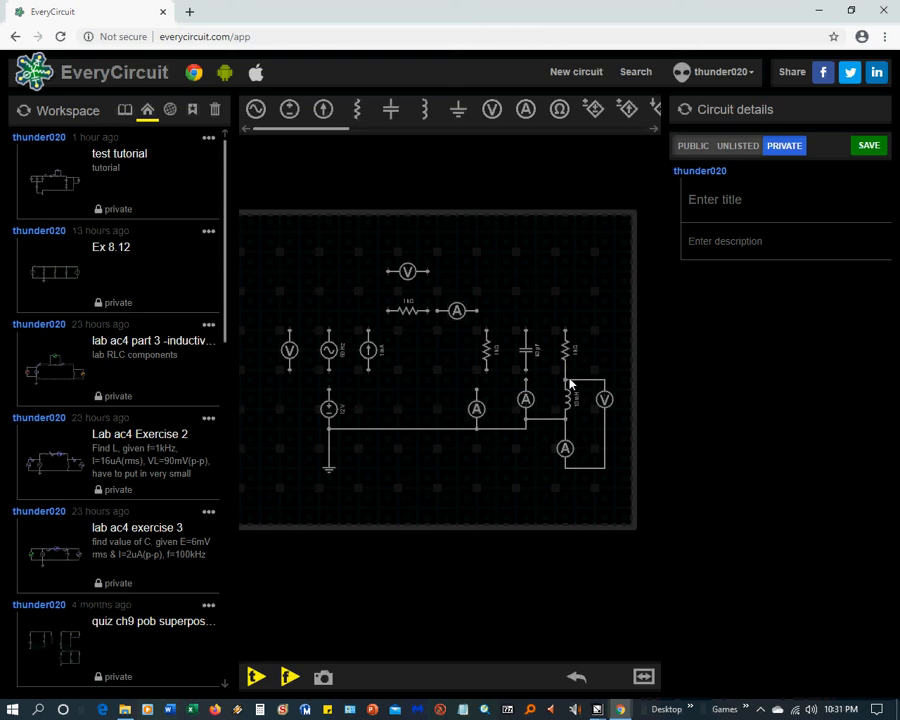
- Wire the capacitor's lower terminal to its ammeter, and join the upper terminals of the capacitor and the two vertical resistors
left_click(525, 381)
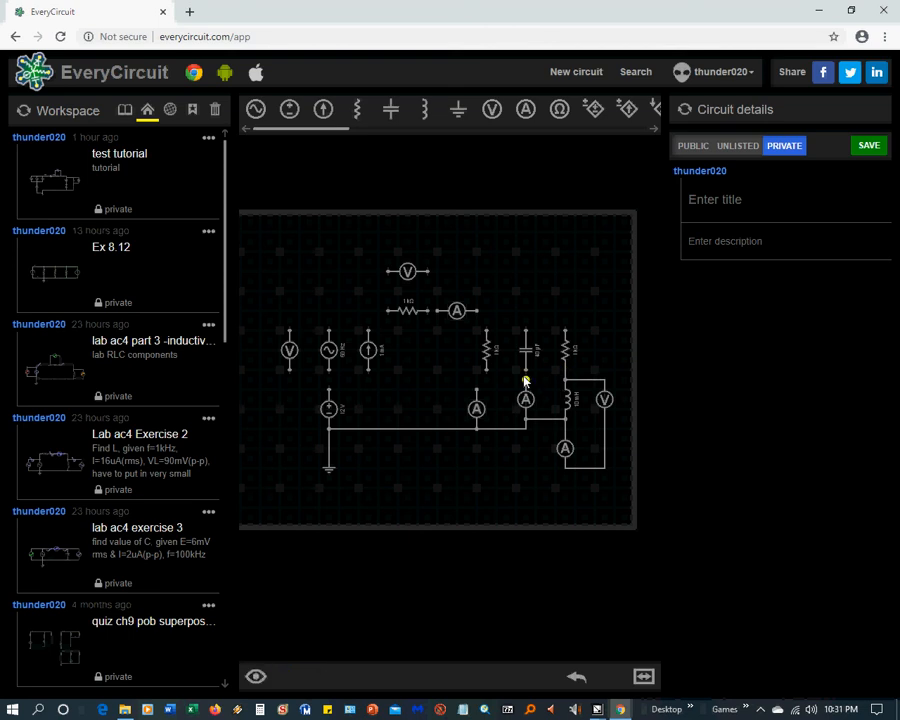
left_click(526, 386)
left_click(565, 331)
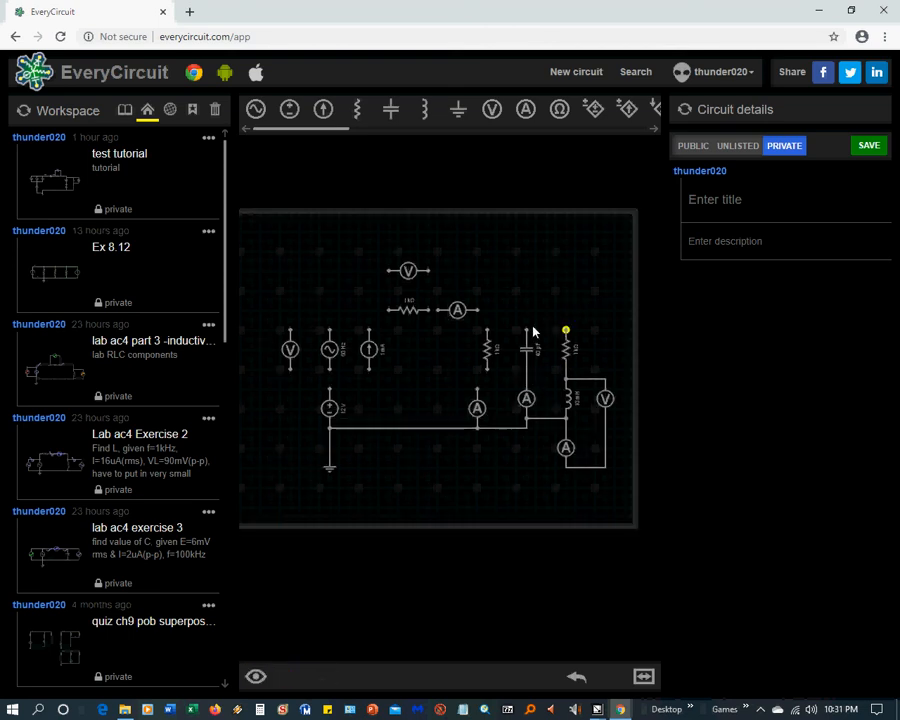
left_click(526, 331)
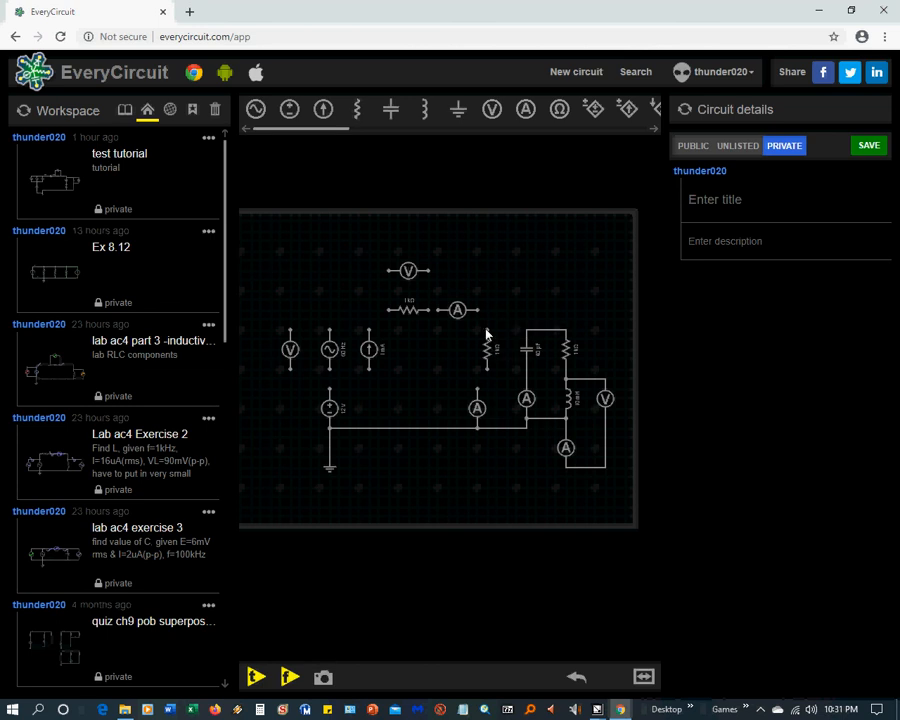
left_click(487, 332)
left_click(528, 332)
- Wire the horizontal ammeter between the left vertical resistor's upper terminal and the horizontal resistor's right terminal
left_click(478, 312)
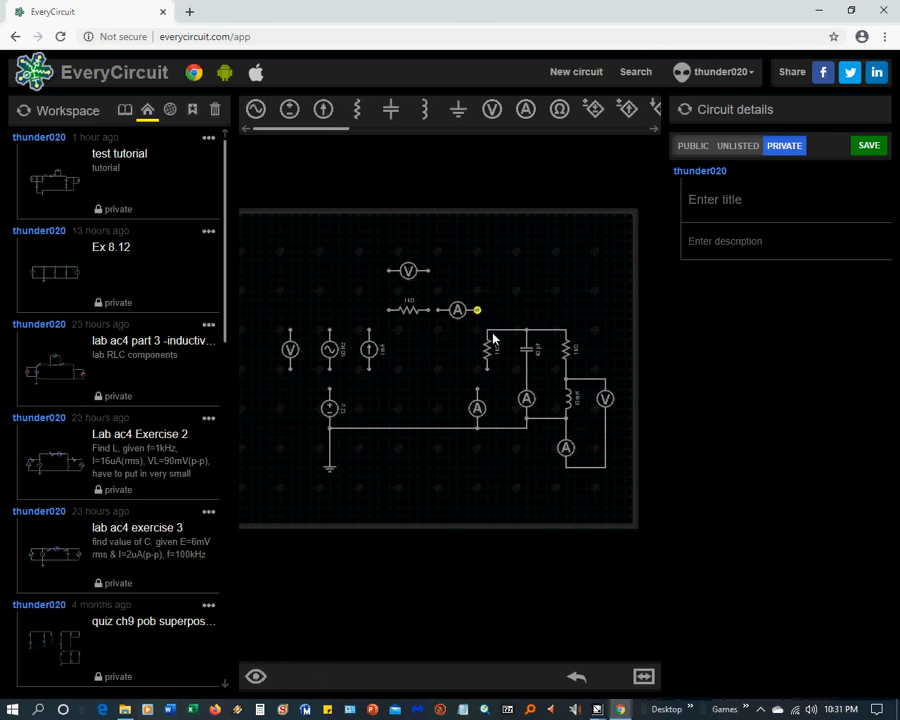
left_click(489, 334)
left_click(437, 311)
left_click(431, 312)
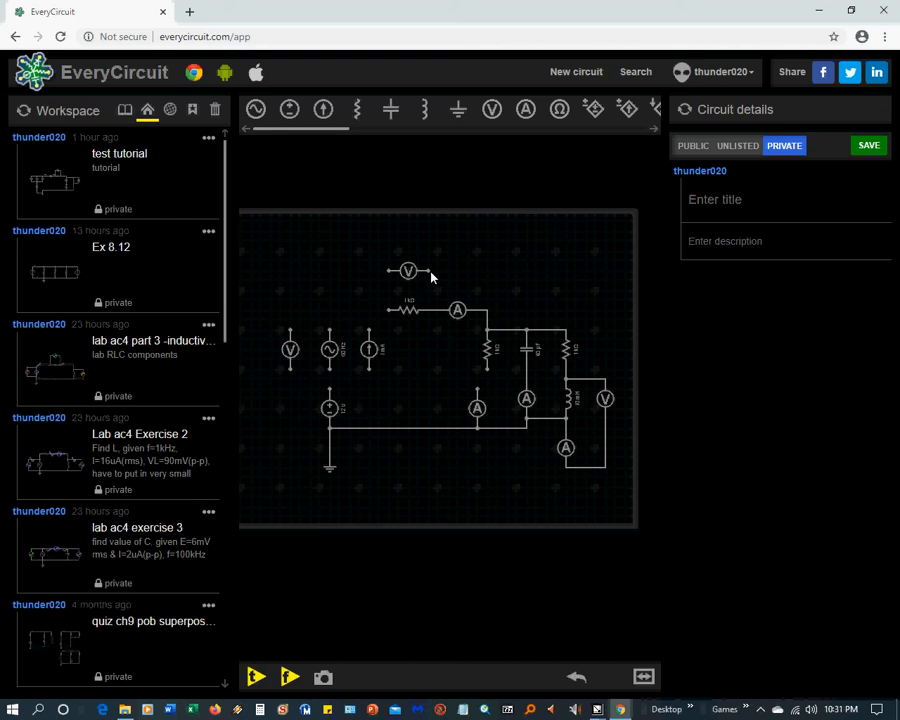
- Connect the top voltmeter across the horizontal resistor
left_click(431, 273)
left_click(432, 310)
left_click(391, 310)
left_click(391, 270)
- Wire the horizontal resistor's left terminal to the current source's top, and join the bottoms of the current and AC sources to the DC source's top
left_click(390, 310)
left_click(369, 334)
left_click(368, 374)
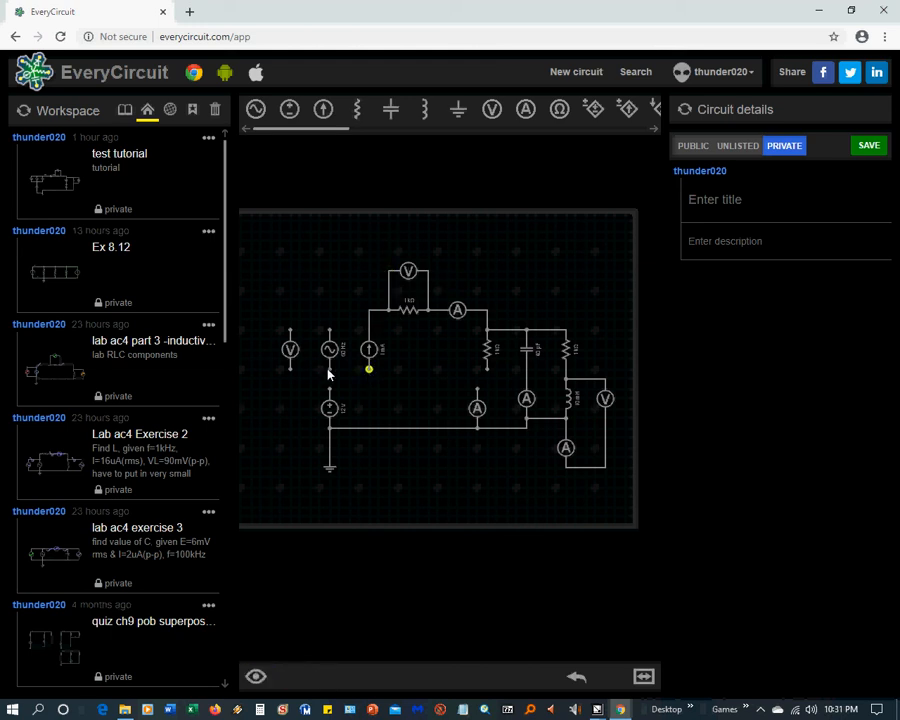
left_click(329, 371)
left_click(330, 390)
left_click(331, 371)
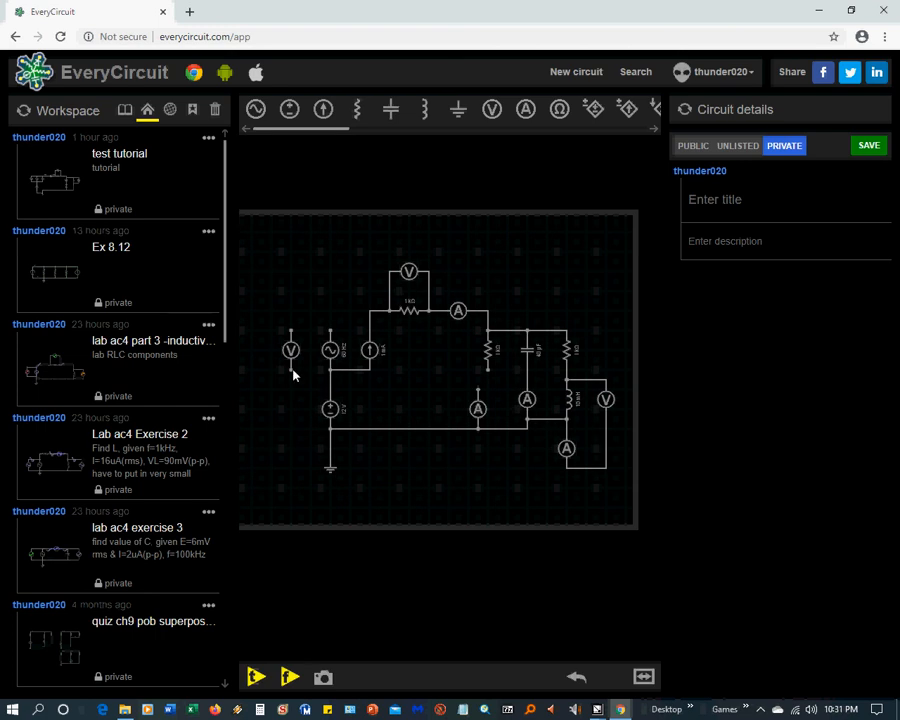
- Connect the left voltmeter across the AC source and join their upper terminals to the current source's upper terminal
left_click(291, 370)
left_click(330, 369)
left_click(290, 330)
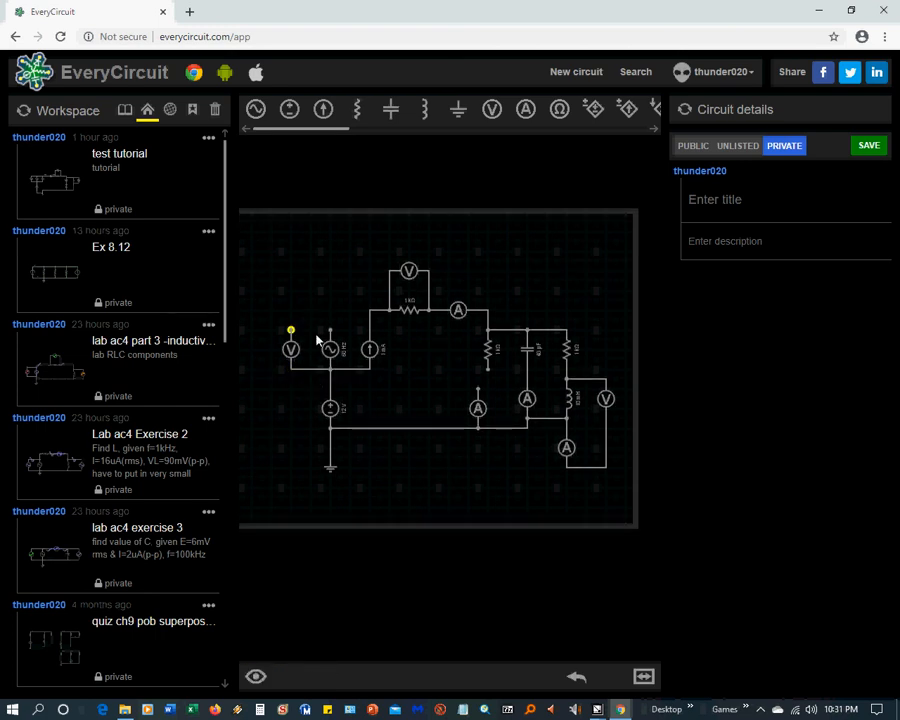
left_click(331, 330)
left_click(333, 330)
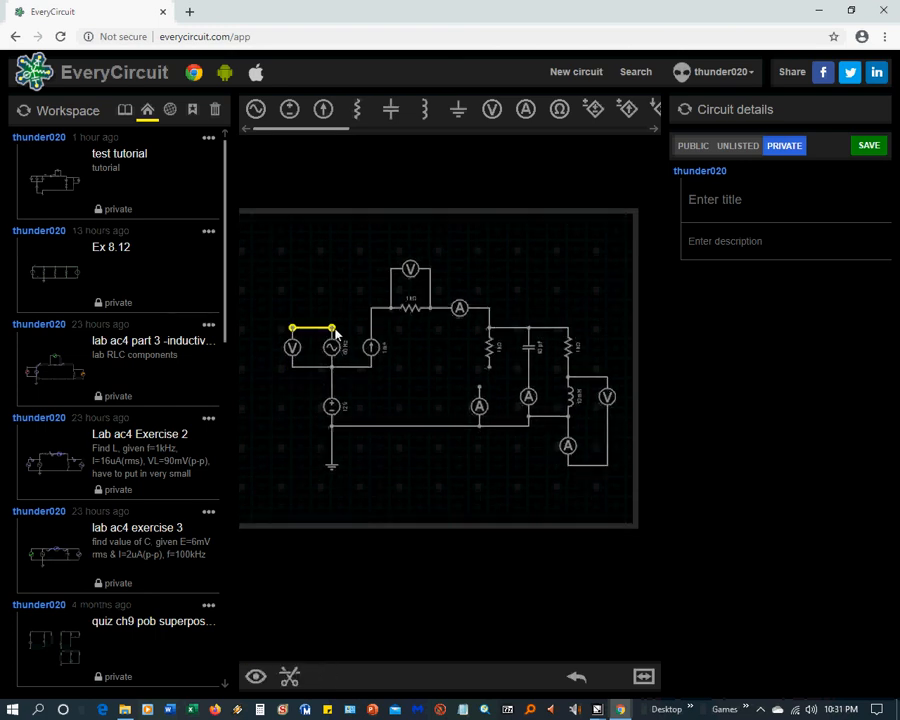
left_click(362, 380)
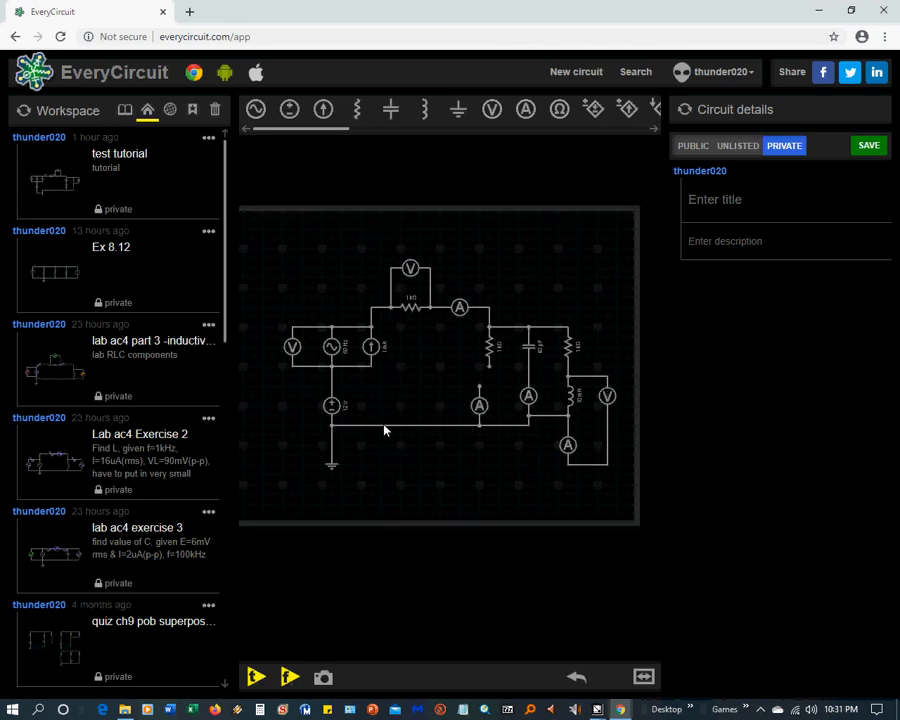
- Wire the left vertical resistor to the ammeter below it, and line up that ammeter and the capacitor's ammeter directly above the ground line
left_click(479, 387)
left_click(491, 368)
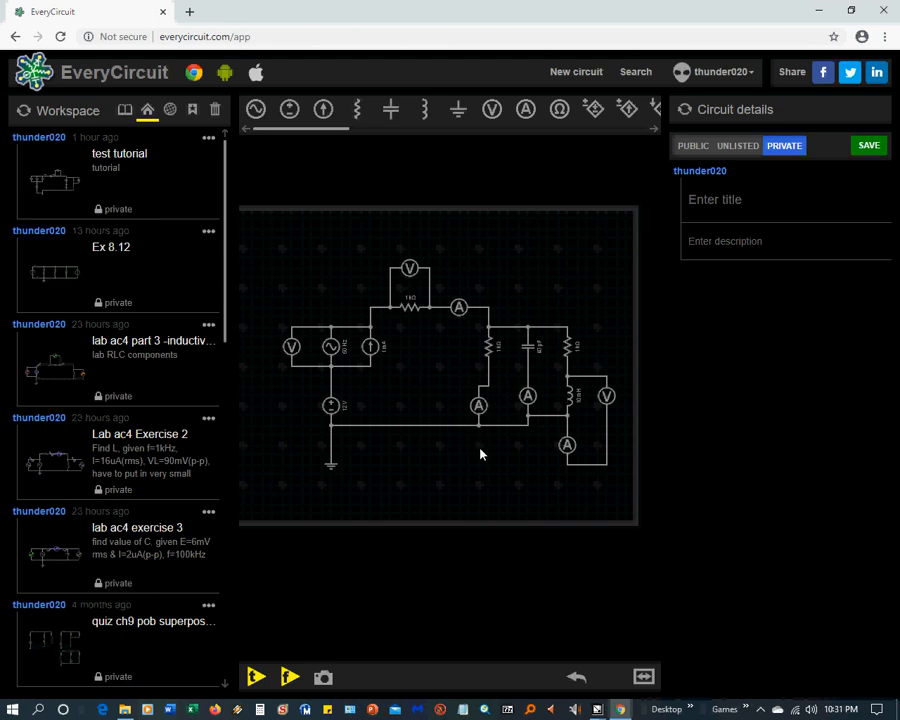
left_click_drag(479, 405, 488, 404)
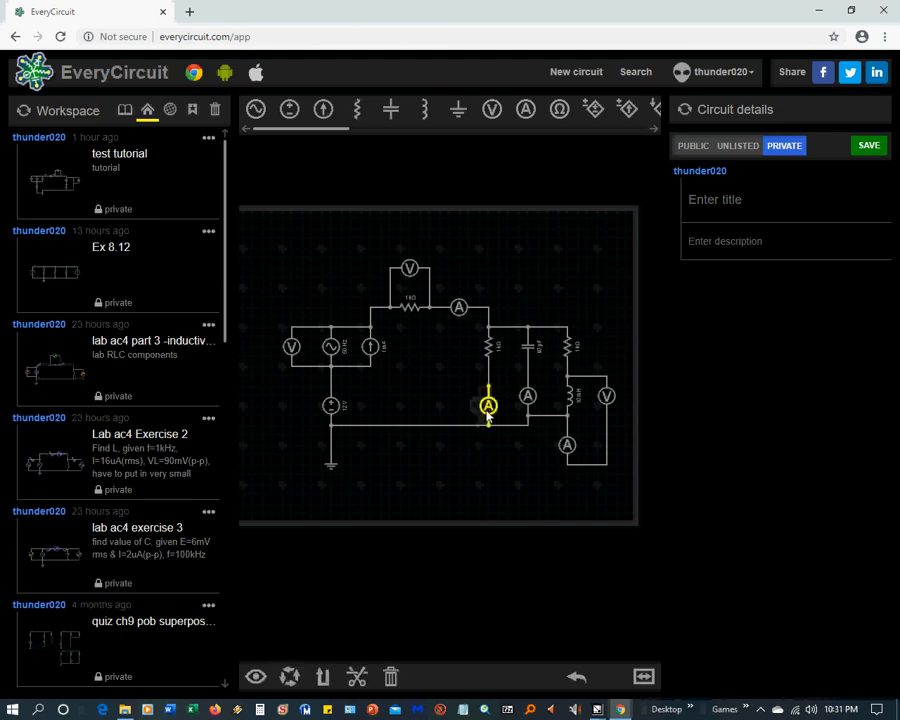
left_click(482, 448)
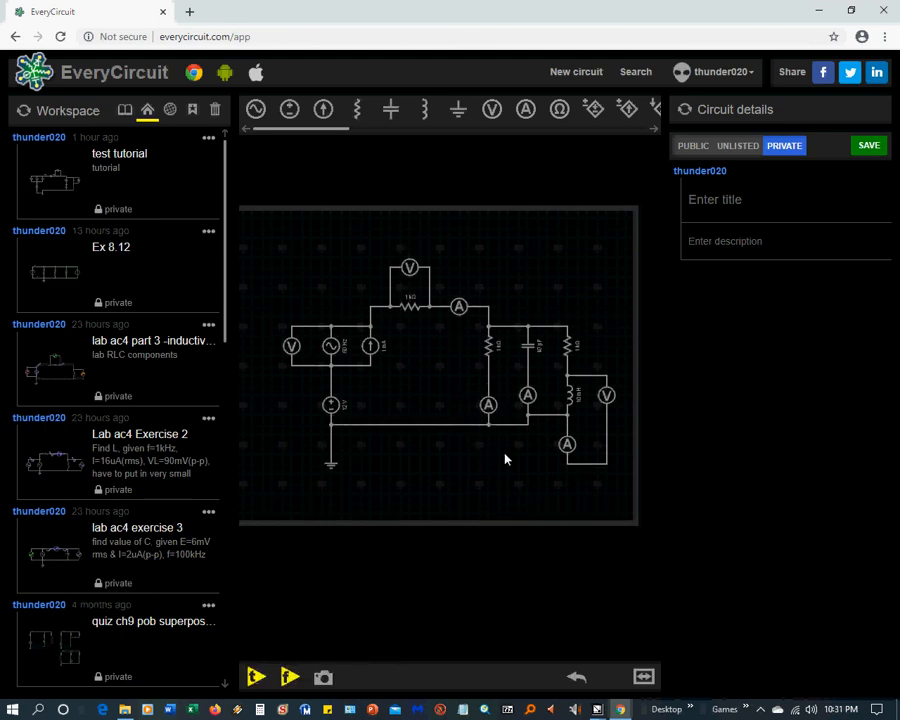
left_click_drag(530, 403, 530, 411)
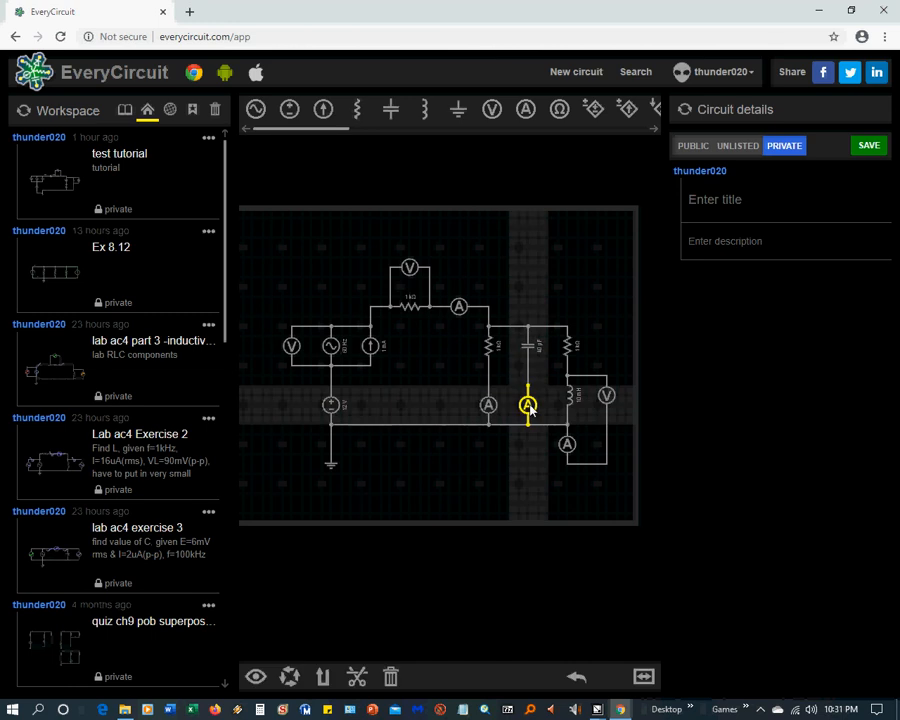
left_click(551, 411)
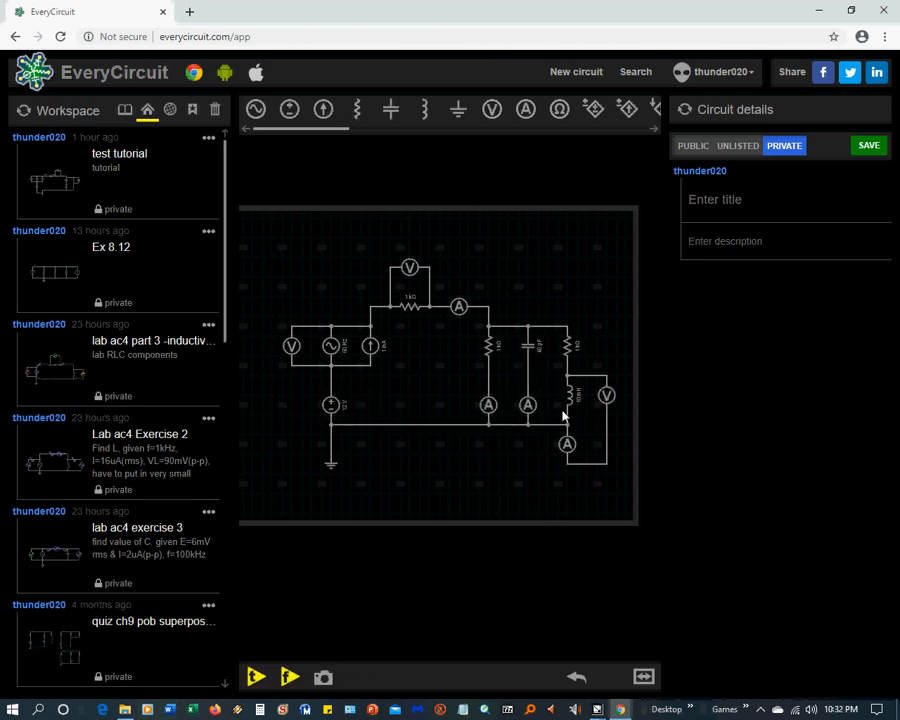
- Replace the wire between the right voltmeter and the lowest ammeter with one from the ammeter's lower terminal to the ground line
left_click(584, 466)
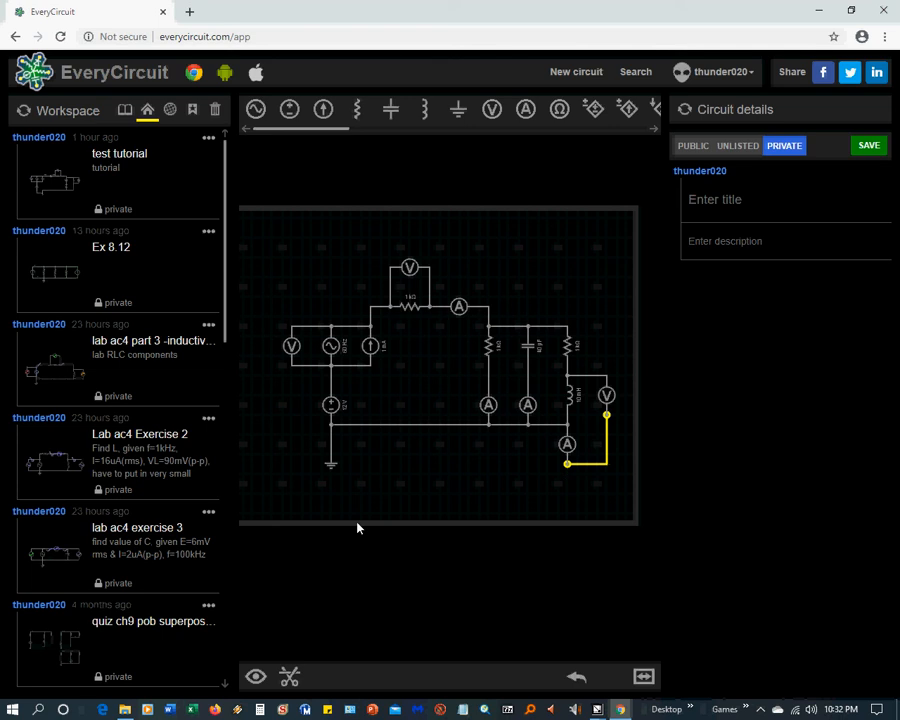
left_click(292, 677)
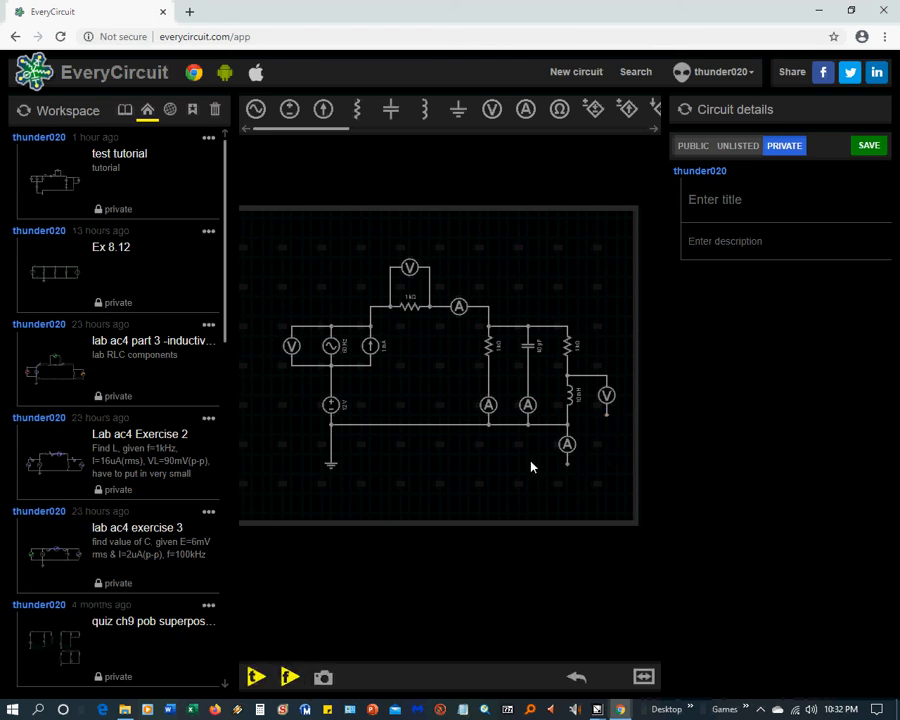
left_click(565, 459)
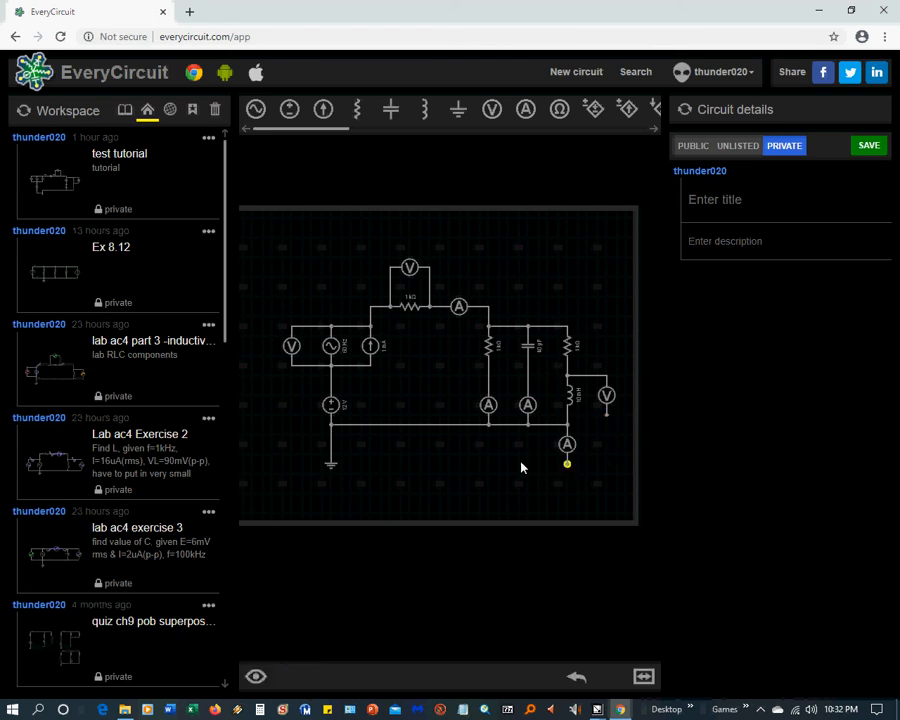
left_click(333, 441)
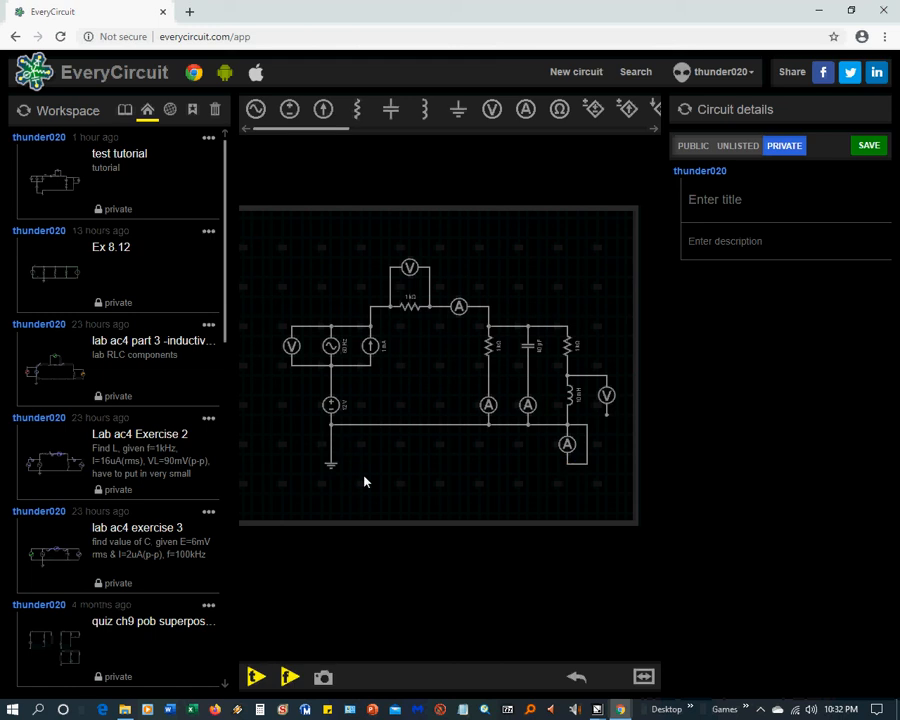
- Move the ground symbol further down below the DC source
left_click(567, 447)
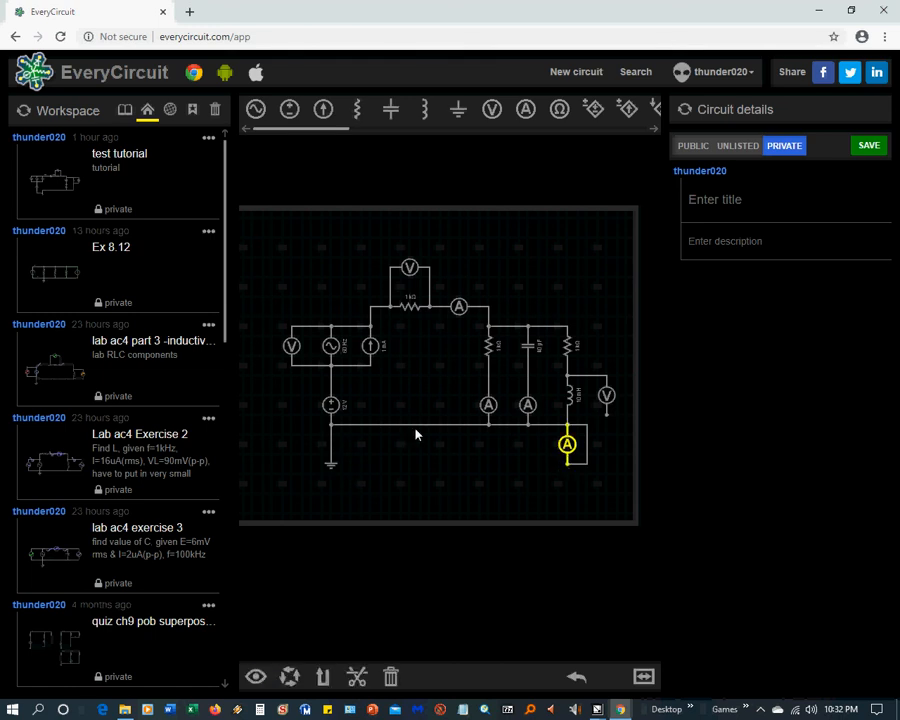
left_click(347, 426)
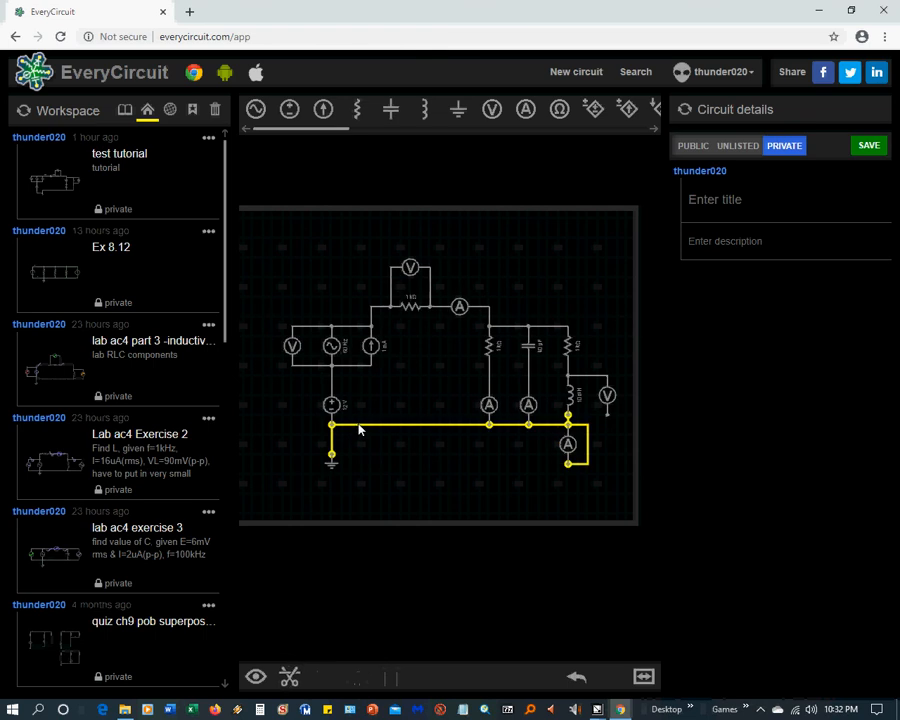
left_click(331, 462)
left_click_drag(331, 462, 333, 487)
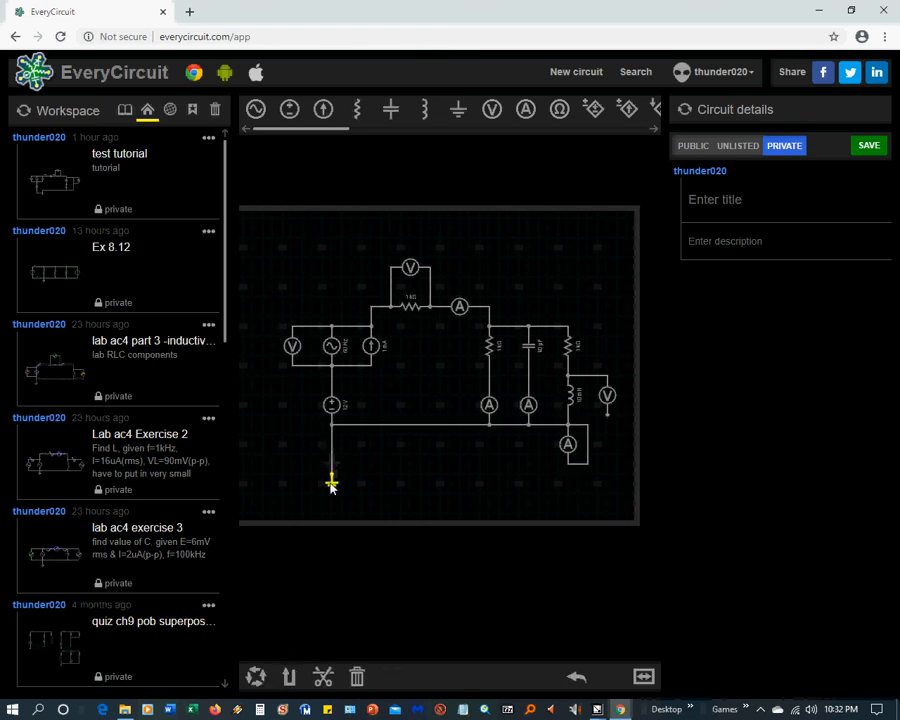
- Try to move the horizontal ground line lower
left_click(360, 426)
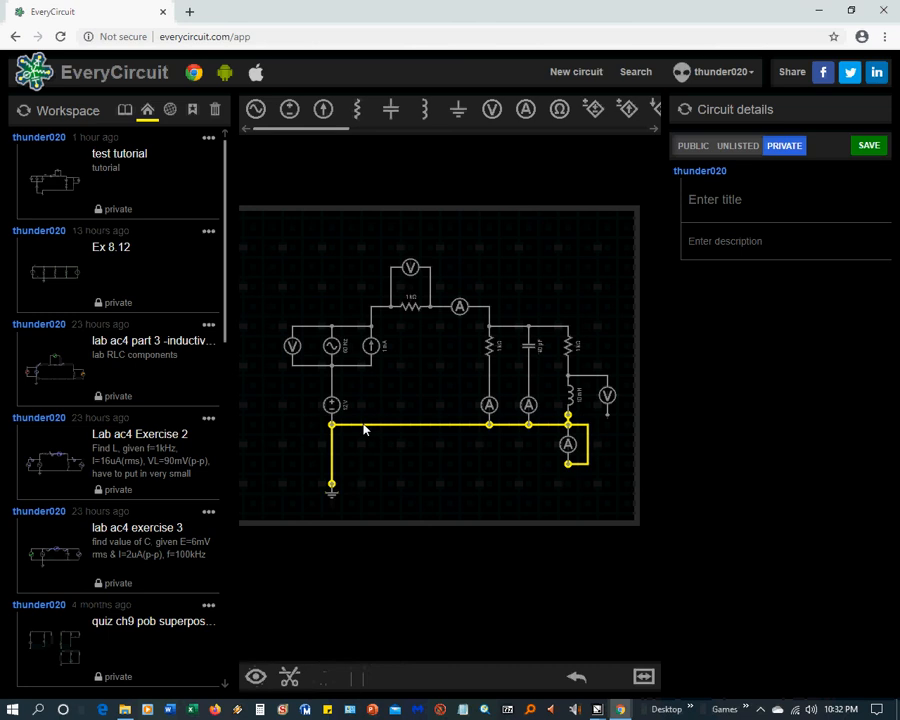
left_click_drag(363, 425, 365, 451)
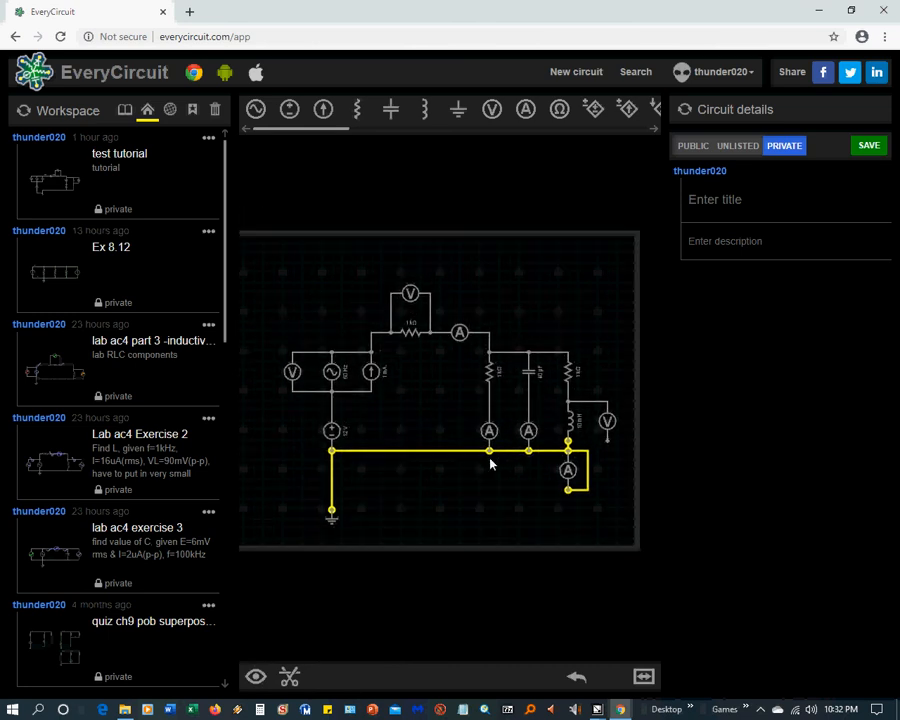
left_click(486, 458)
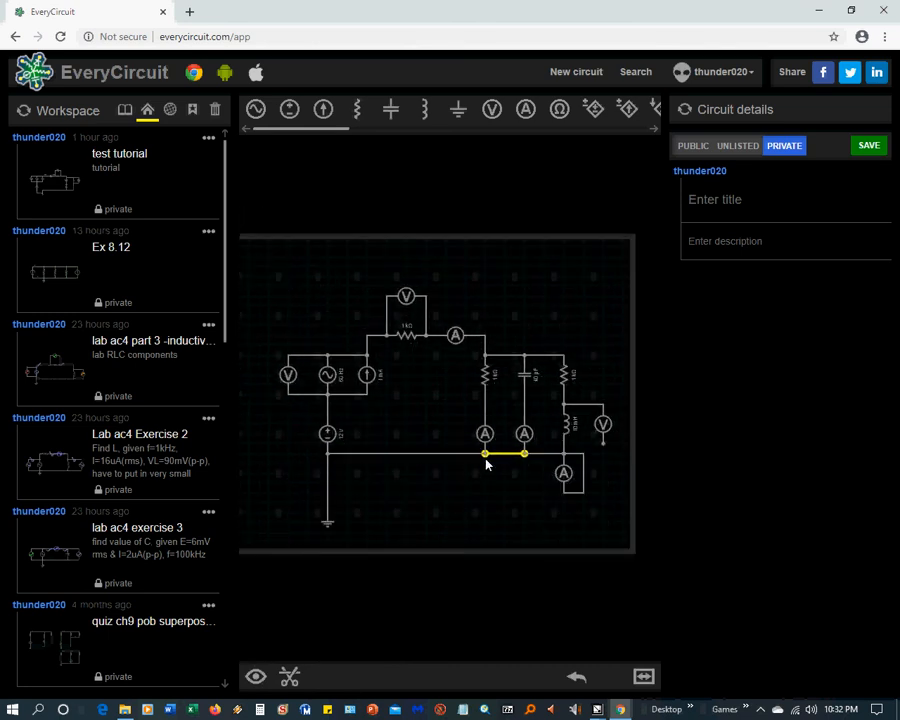
left_click_drag(450, 430, 453, 350)
left_click(501, 421)
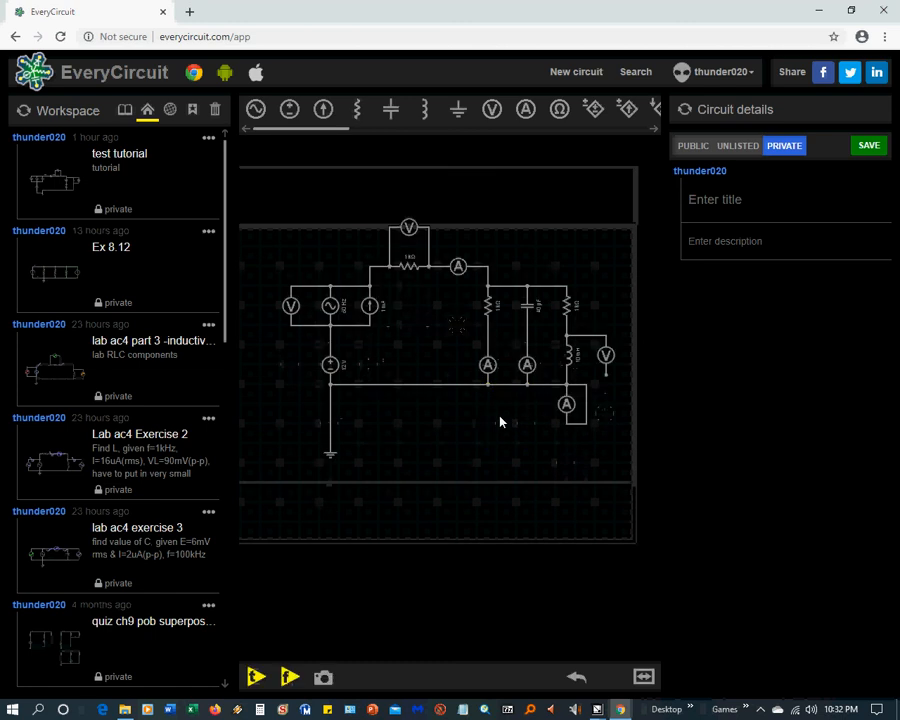
- Disconnect the lowest ammeter from its wires and relocate it directly beneath the right vertical resistor, raising that resistor to make room
left_click(568, 425)
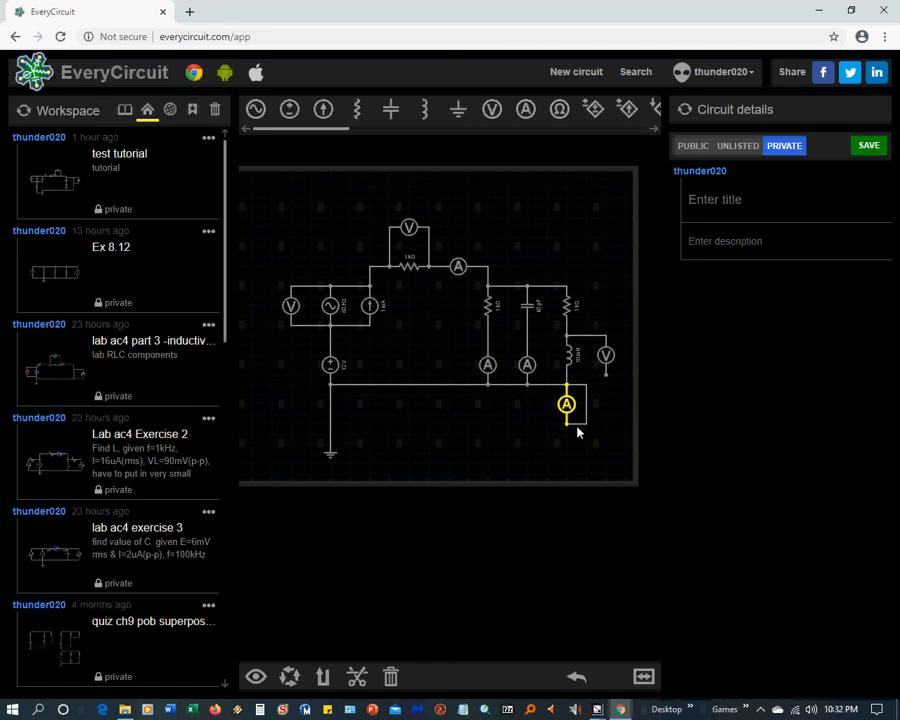
left_click(357, 677)
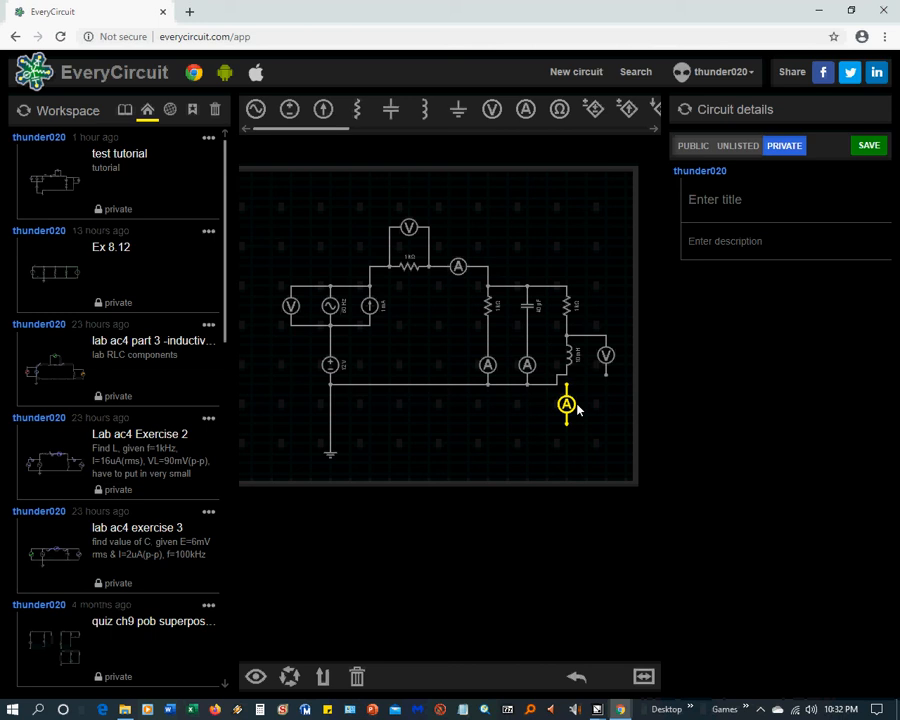
left_click(553, 288)
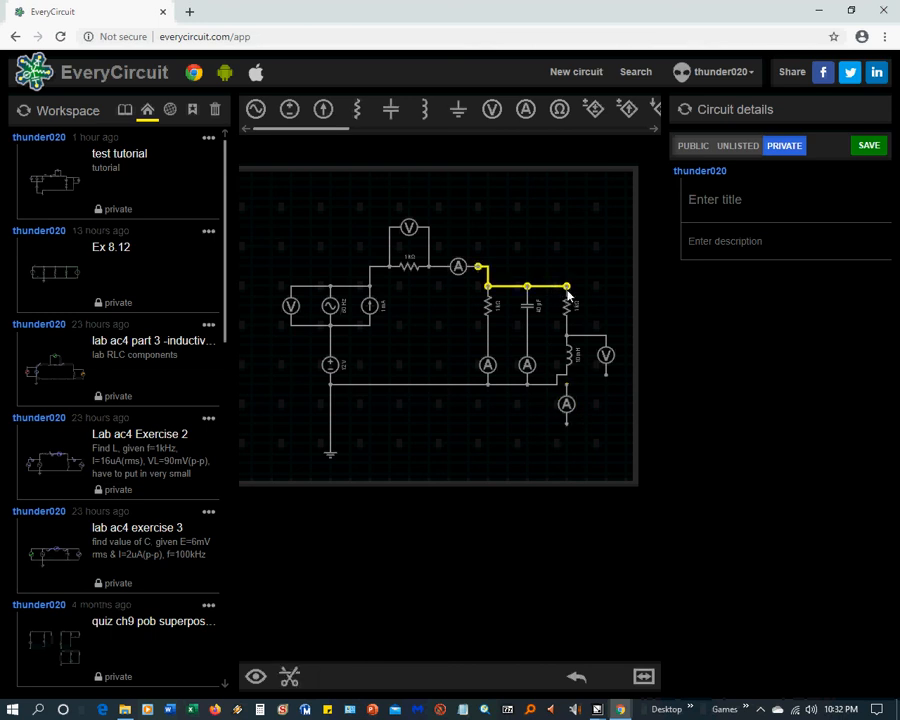
left_click_drag(567, 293, 567, 258)
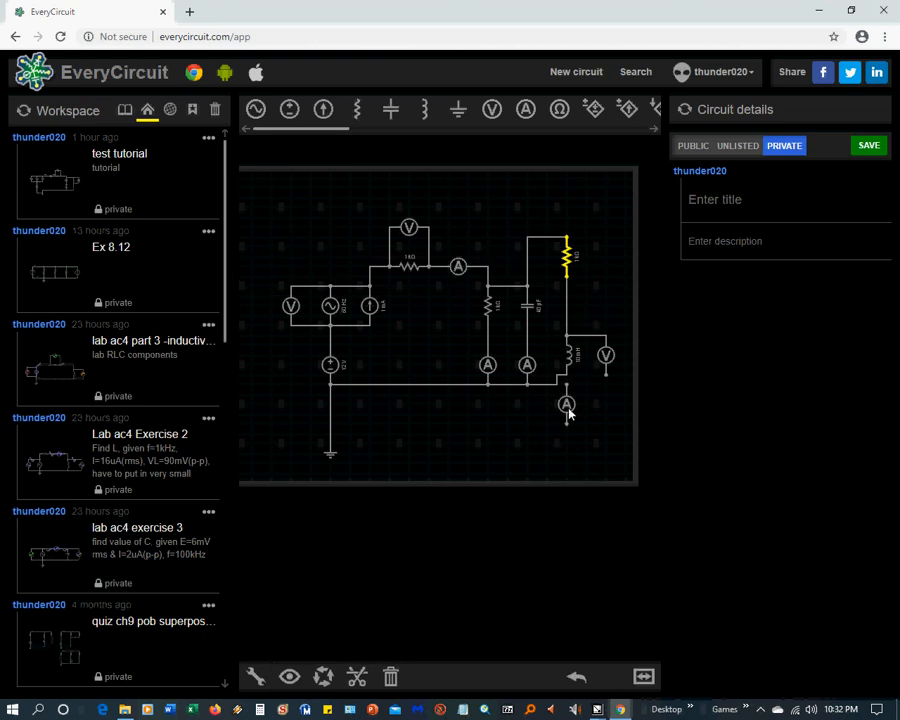
left_click_drag(567, 408, 565, 294)
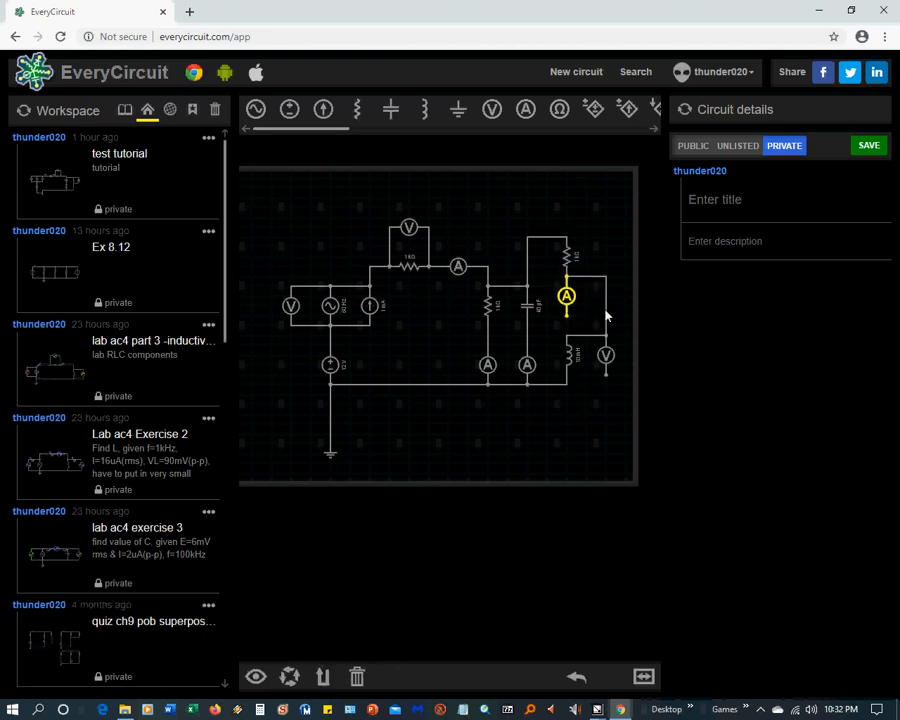
- Delete the wire running from the right vertical resistor's lower terminal to the tops of the right voltmeter and the inductor
left_click(605, 316)
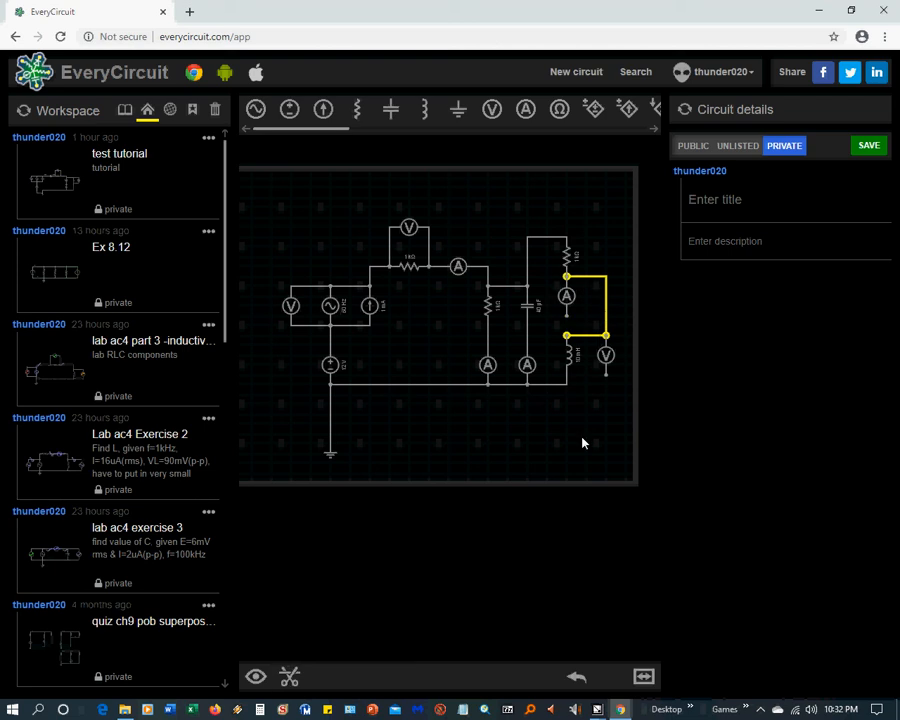
left_click(289, 677)
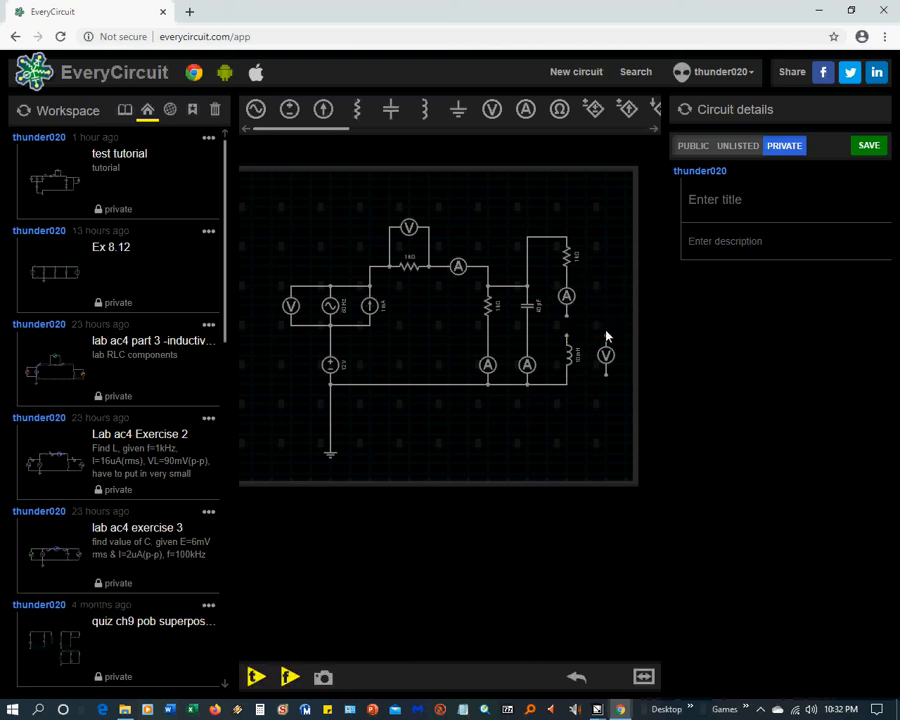
- Connect the right voltmeter across the inductor, and wire the inductor's upper terminal to the lower terminal of the ammeter above it
left_click_drag(605, 338, 568, 338)
left_click(605, 376)
left_click(567, 376)
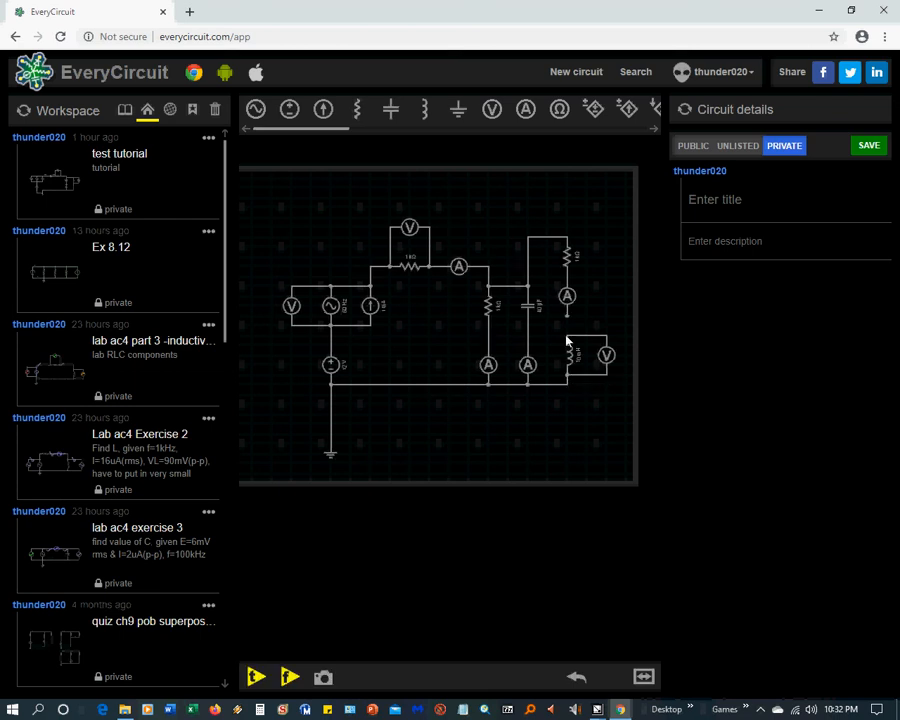
left_click(567, 335)
left_click(558, 356)
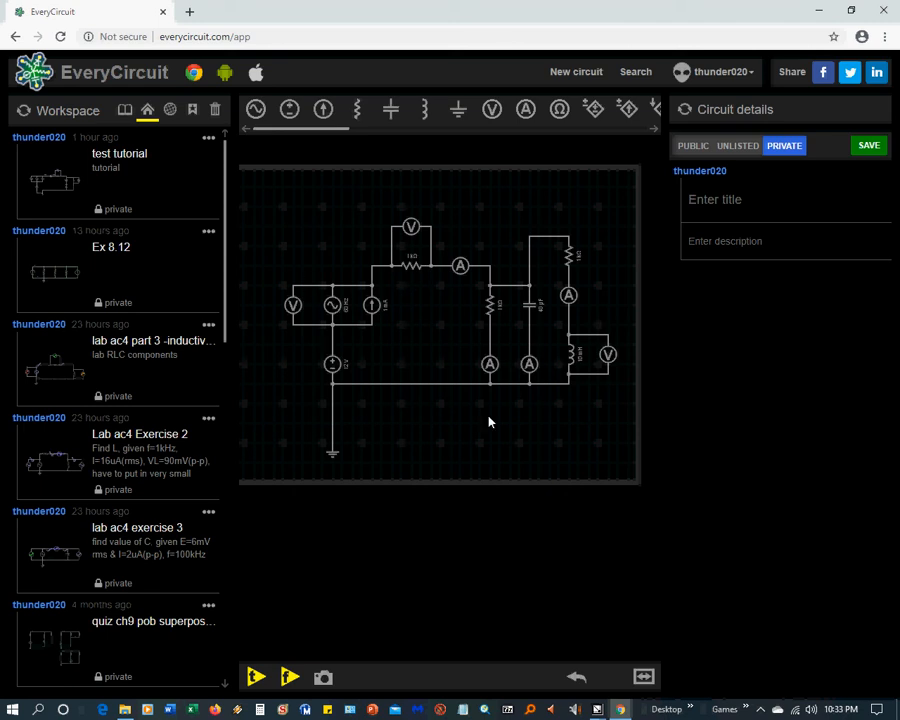
- Start the time-domain simulation of the completed circuit
left_click(256, 677)
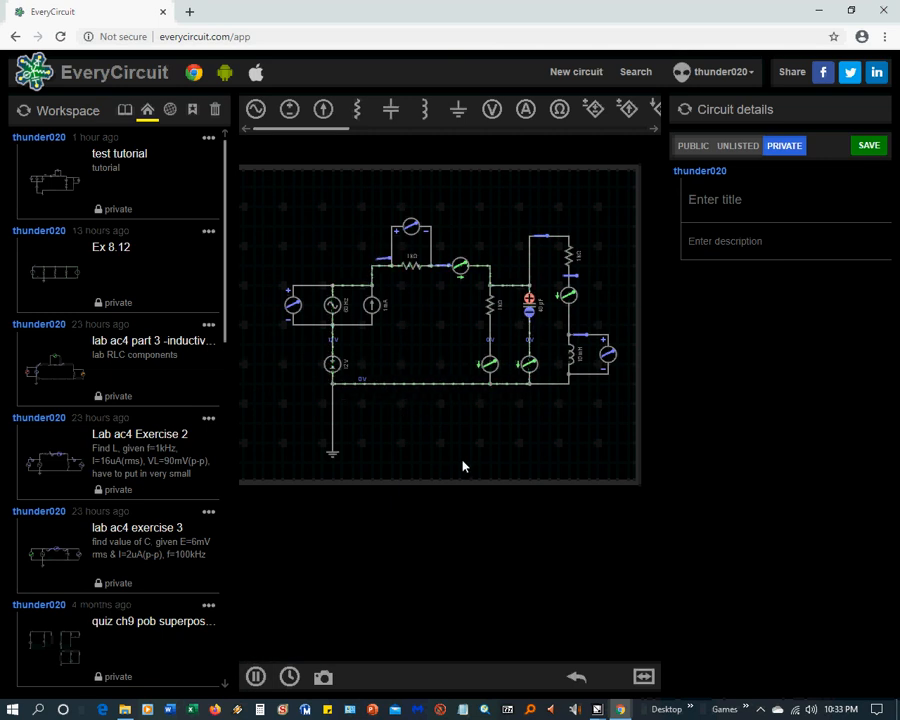
scroll(462, 446, "up", 1)
scroll(460, 442, "up", 1)
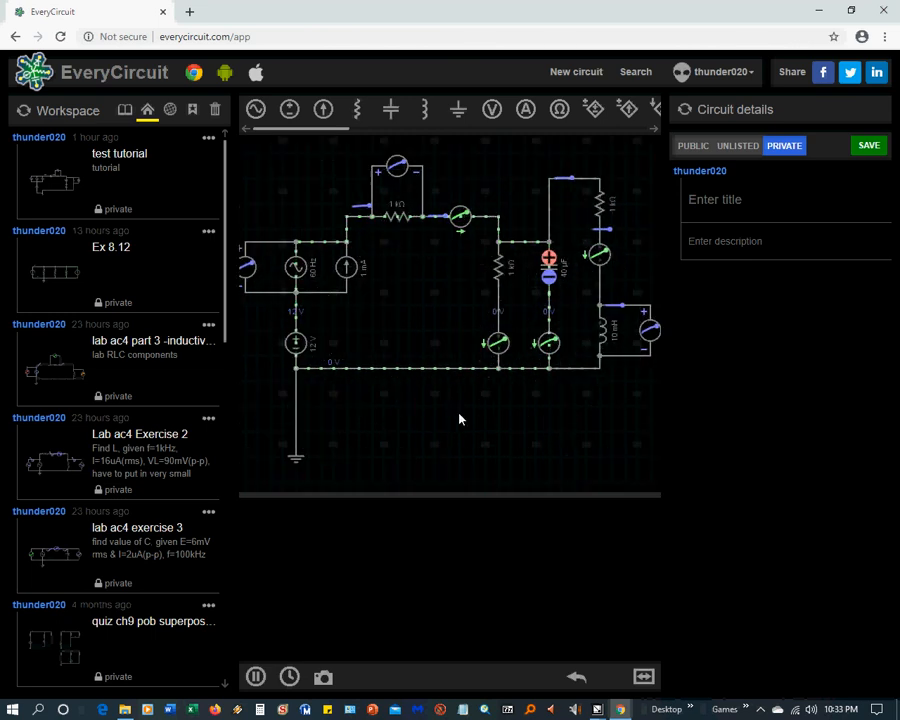
left_click_drag(458, 418, 455, 517)
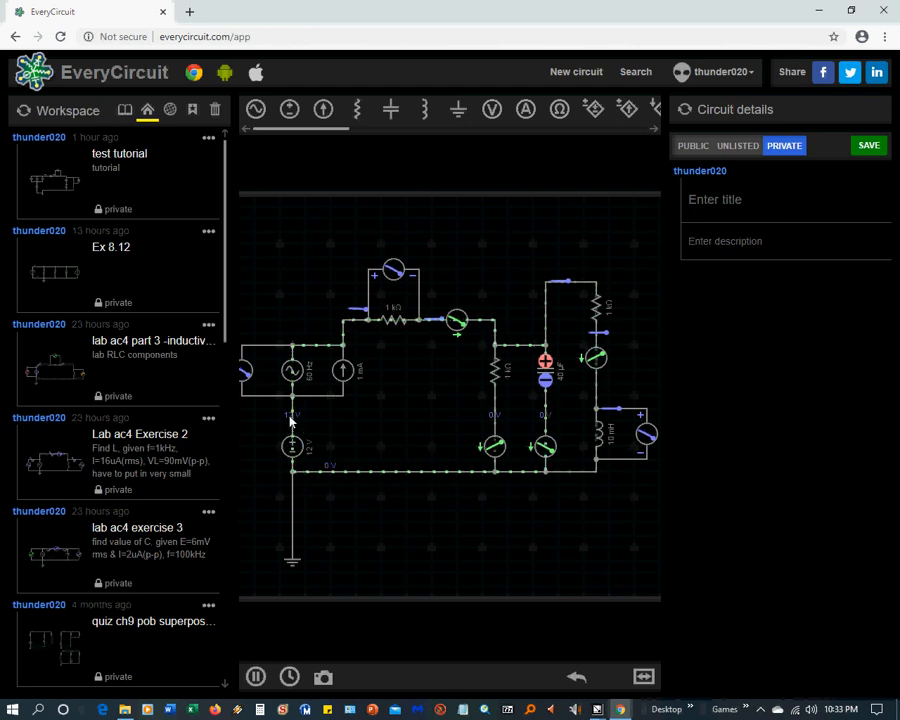
left_click_drag(380, 410, 405, 447)
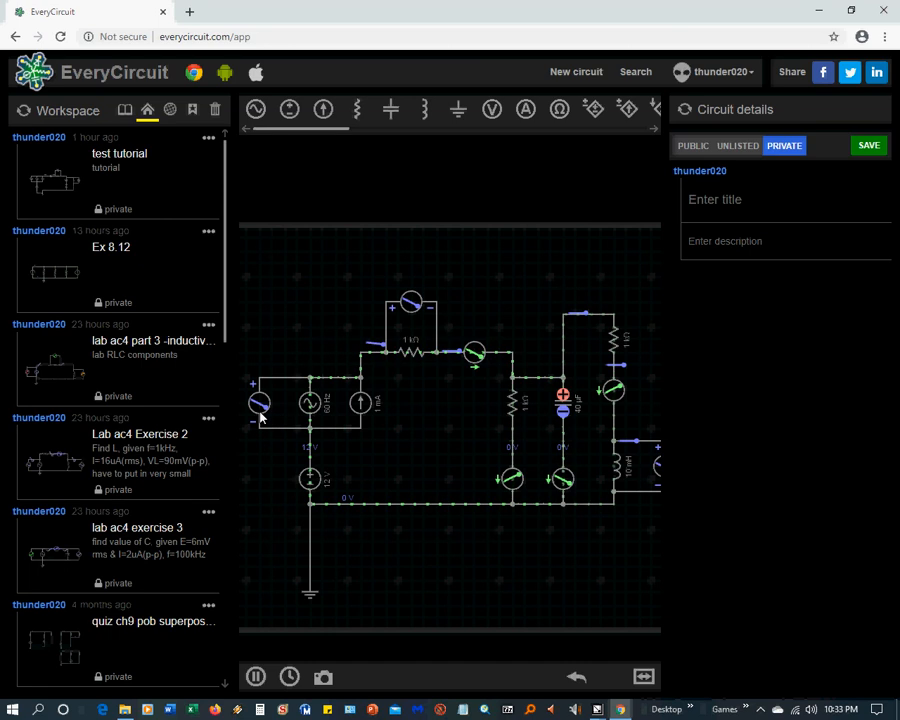
left_click_drag(433, 441, 432, 454)
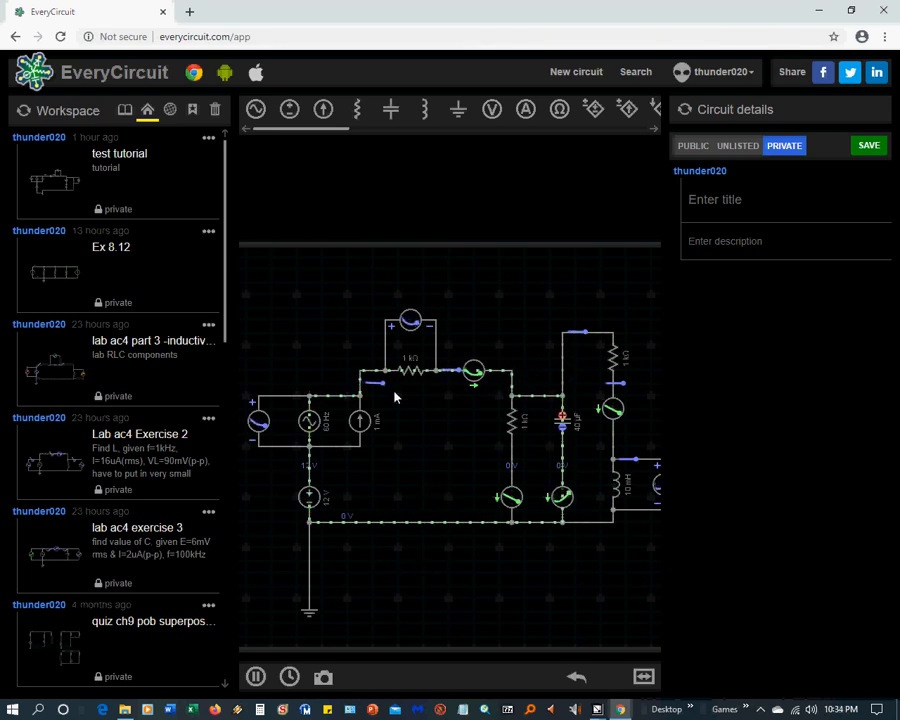
- Reverse the polarity of the voltmeter across the AC source and plot its voltage waveform
left_click(260, 424)
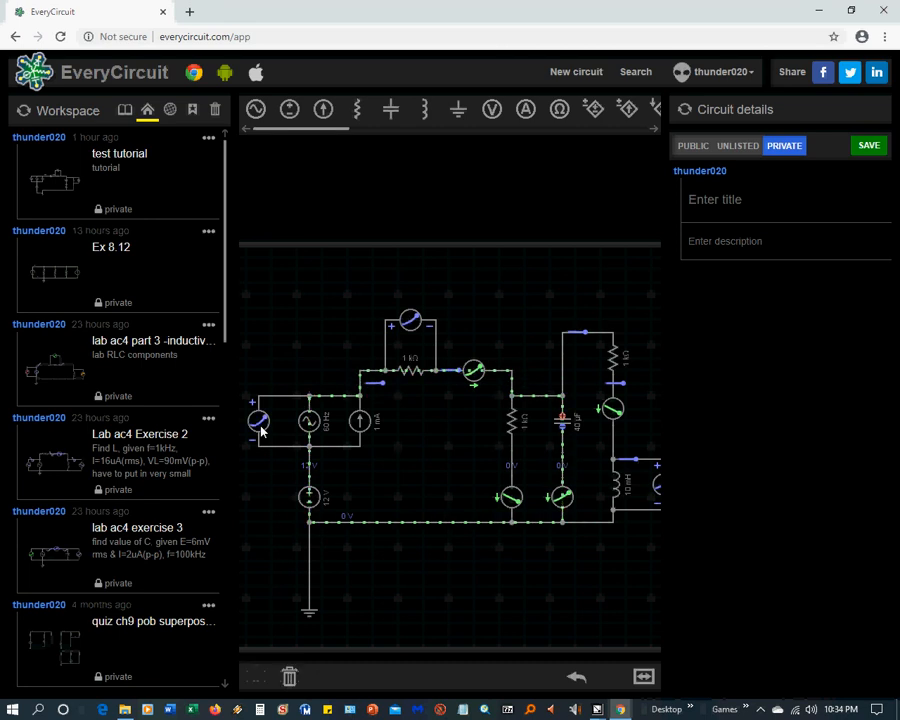
left_click(262, 677)
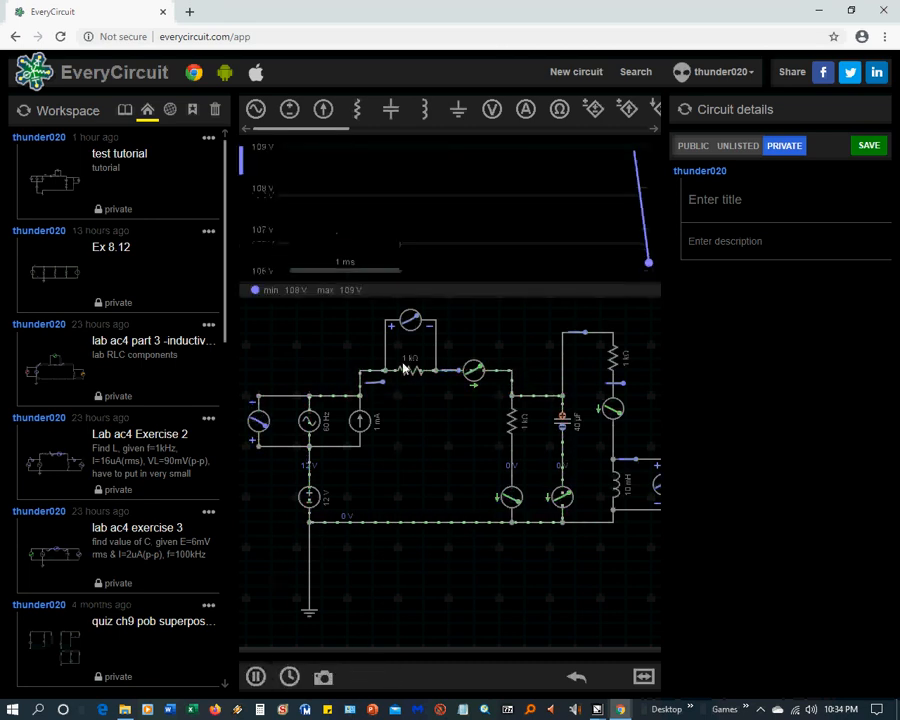
left_click(258, 427)
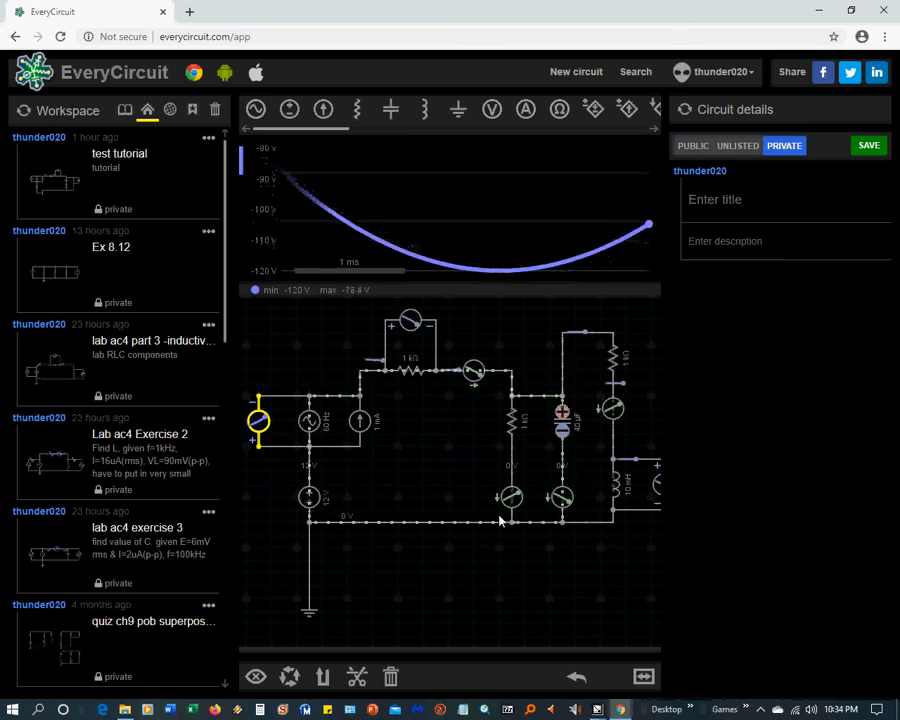
- Add the top resistor's voltmeter and the ammeter in series with the left vertical resistor to the waveform plot
left_click(409, 320)
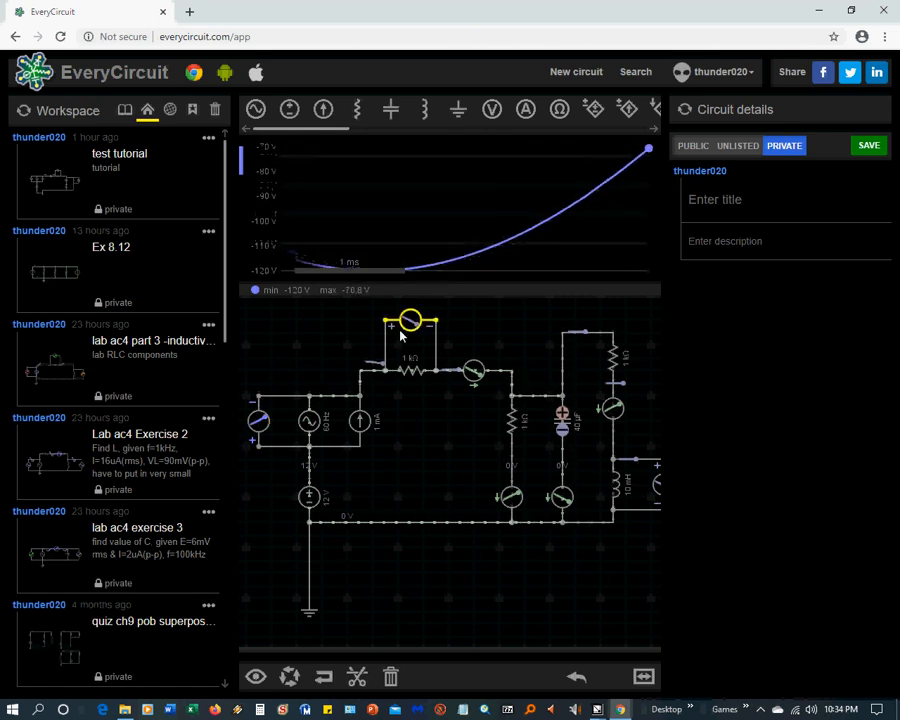
left_click(478, 580)
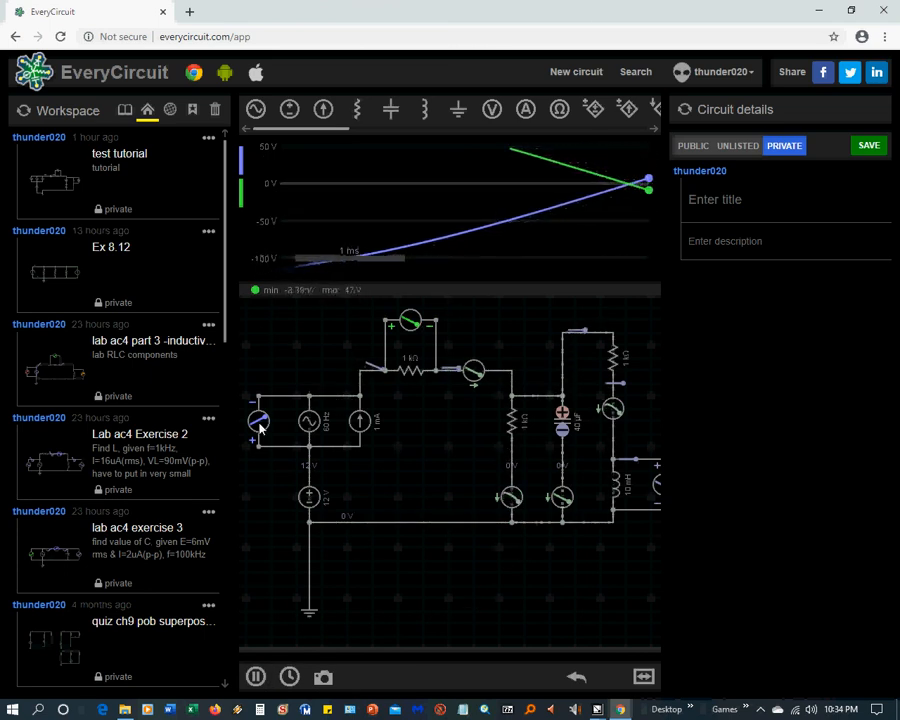
left_click(511, 497)
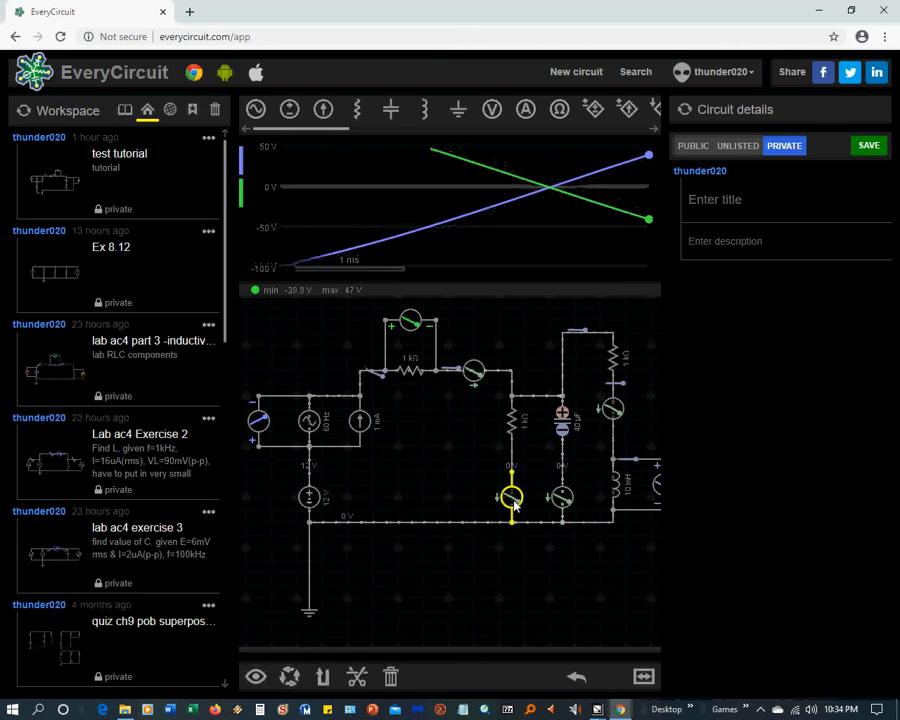
left_click(256, 677)
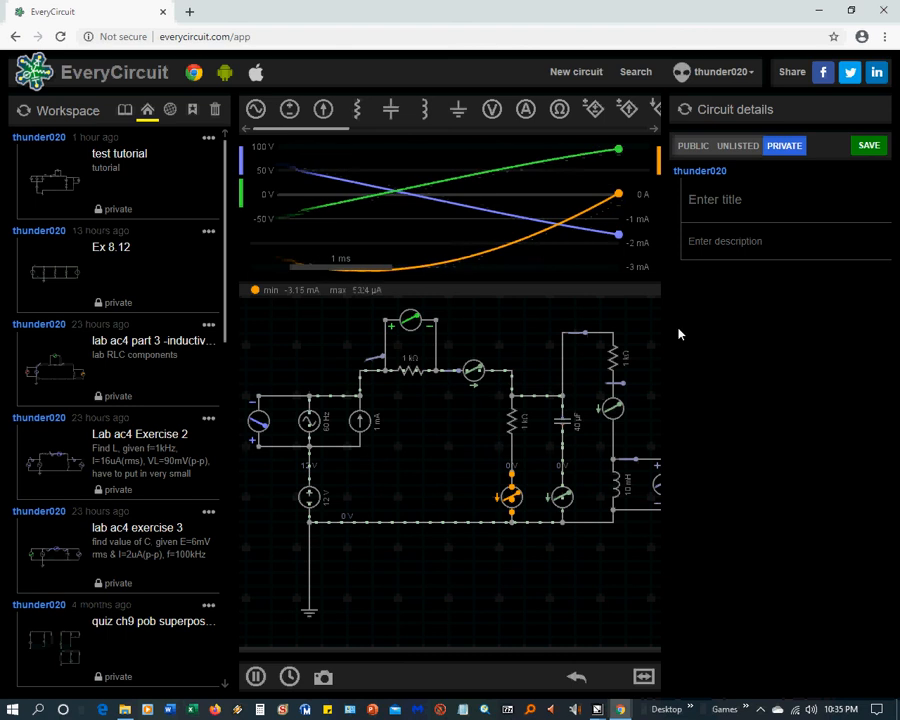
- Title the circuit "tutorial 2 for everycircuit" and save it as private
left_click(716, 206)
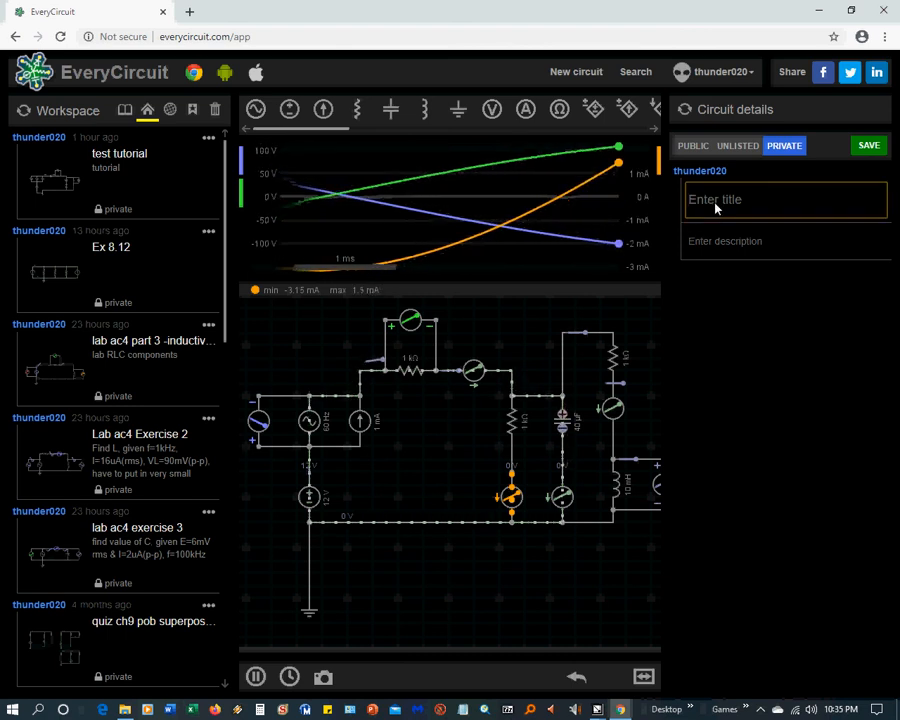
type("t")
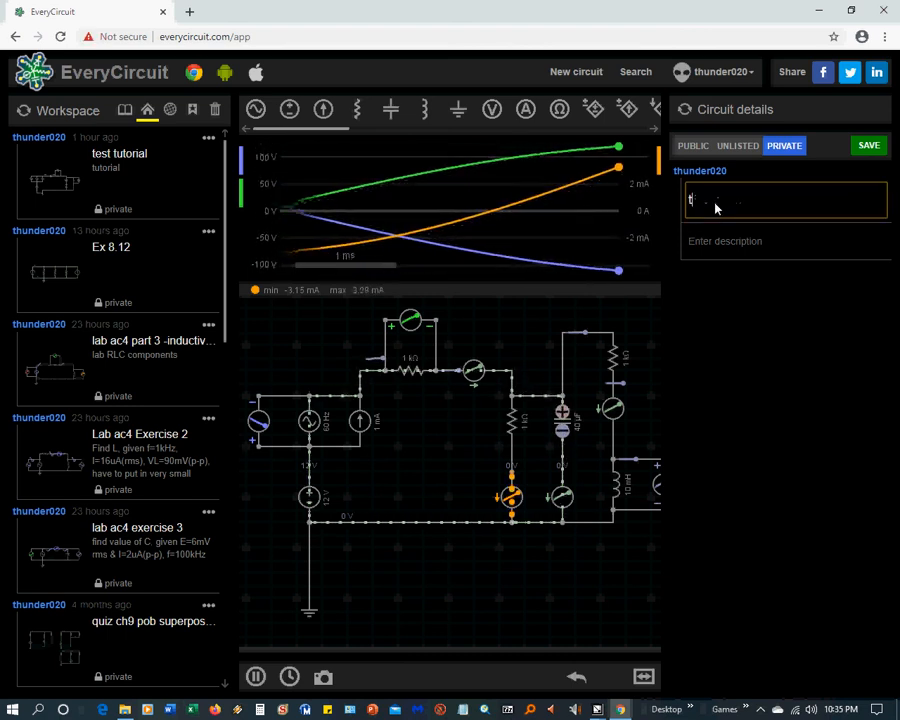
type("utorial")
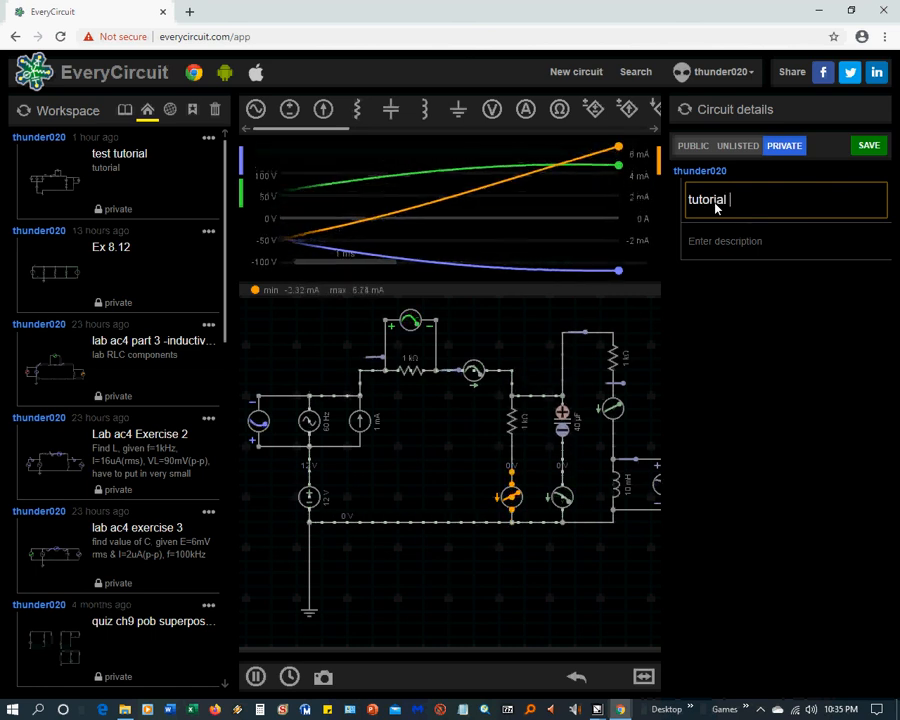
type(" 2")
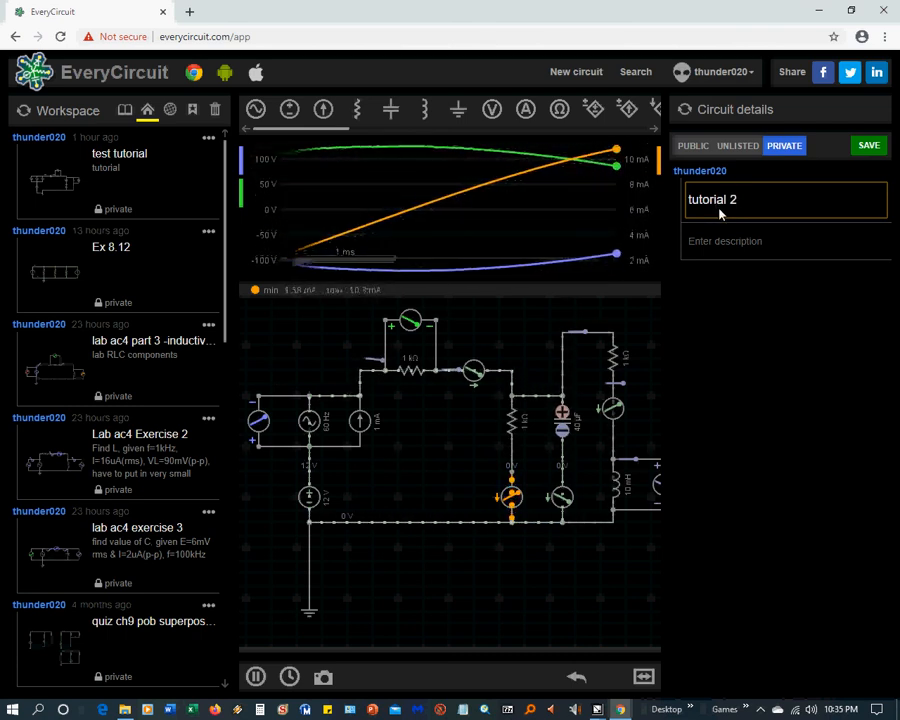
type(" for ever")
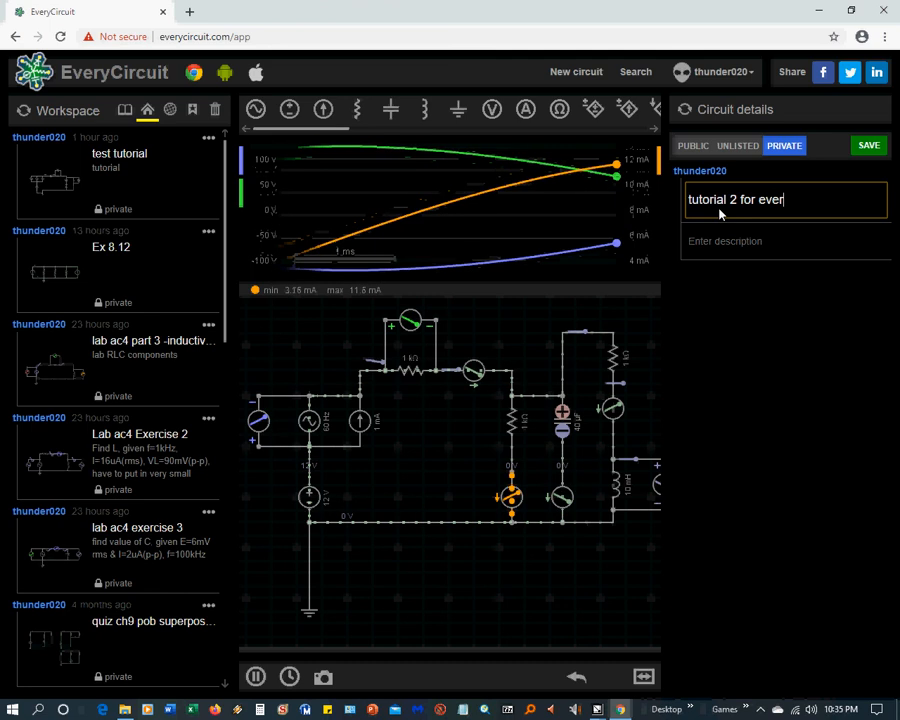
type("ycircuit")
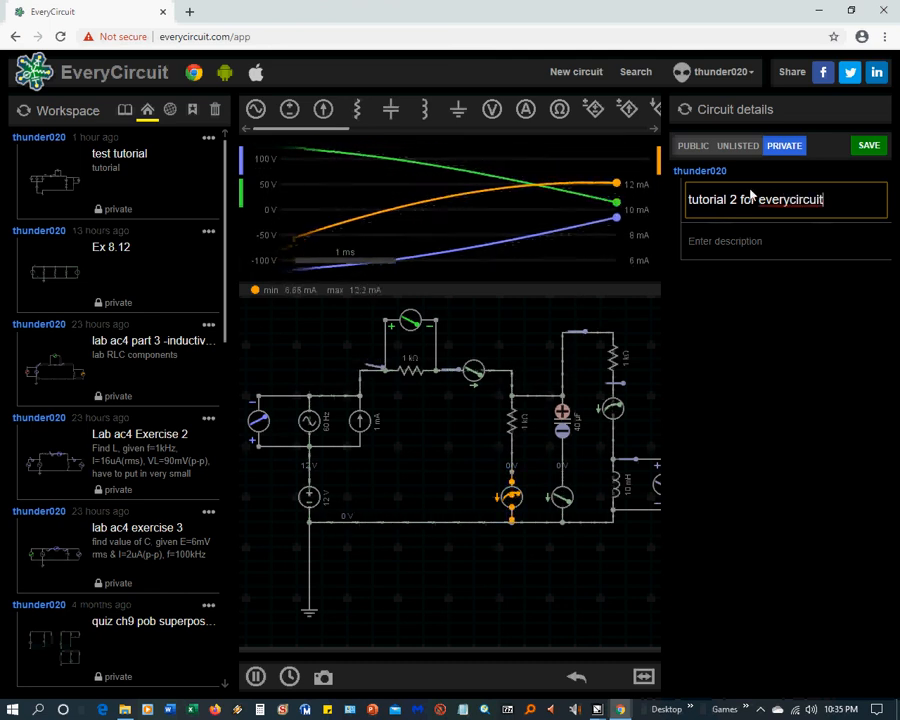
left_click(867, 147)
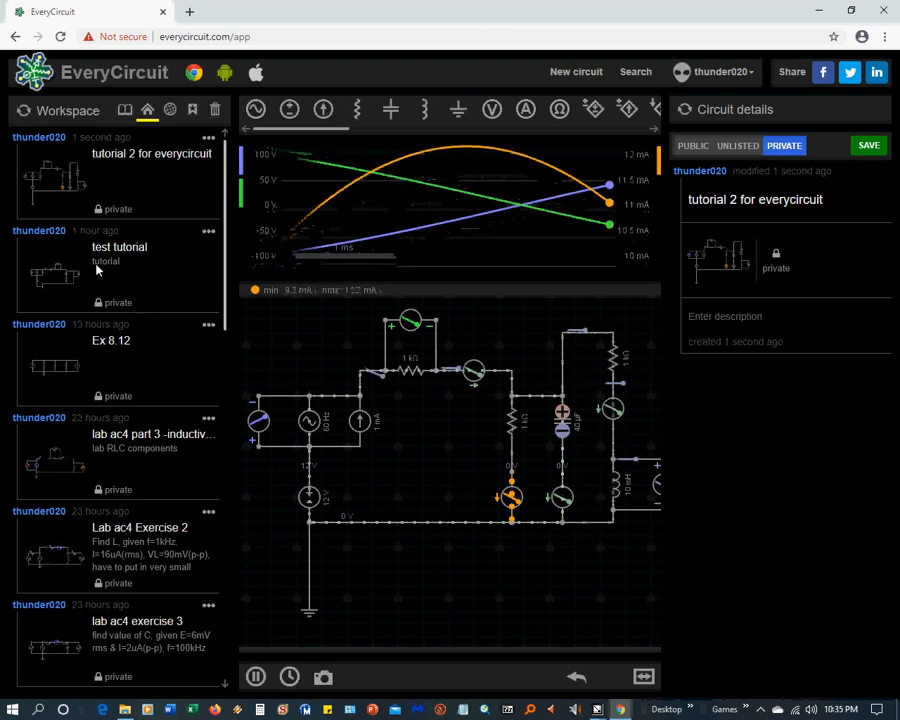
- Open the saved "test tutorial" circuit and plot the voltage of the voltmeter across its AC source
left_click(66, 282)
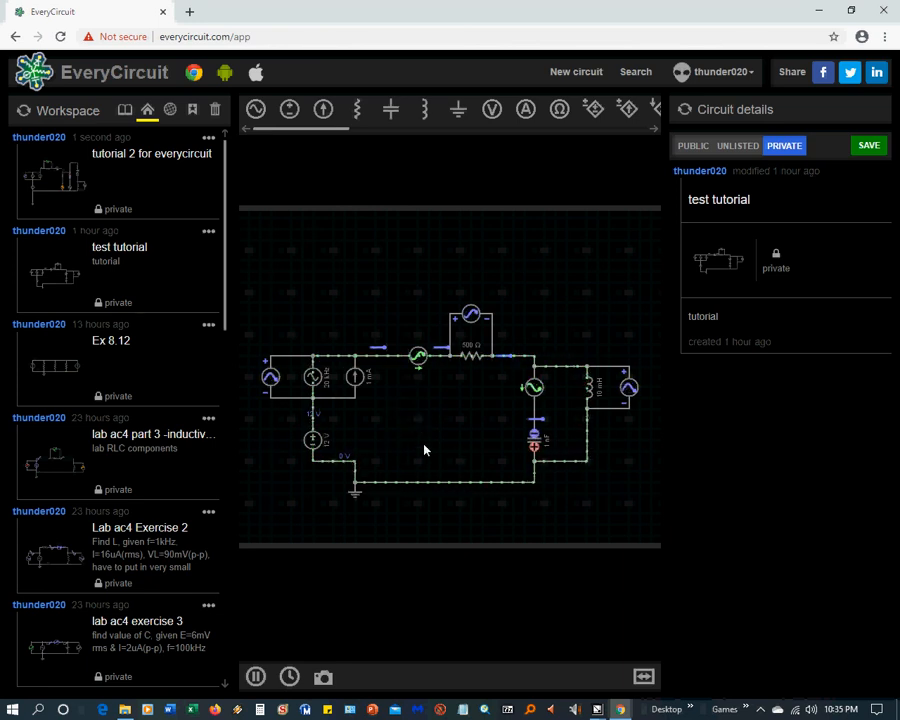
left_click(256, 677)
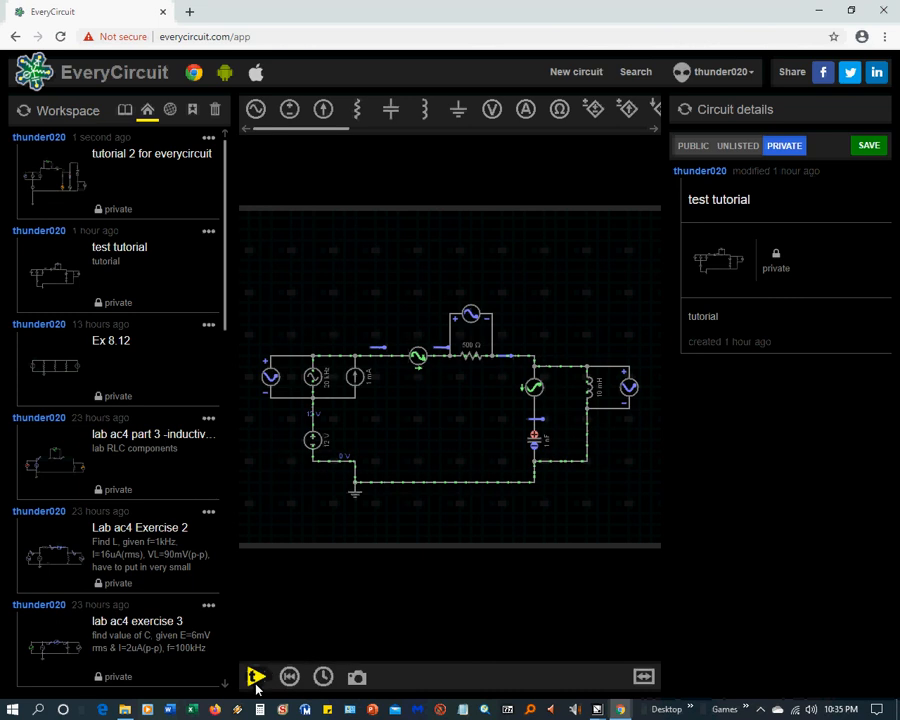
left_click(269, 378)
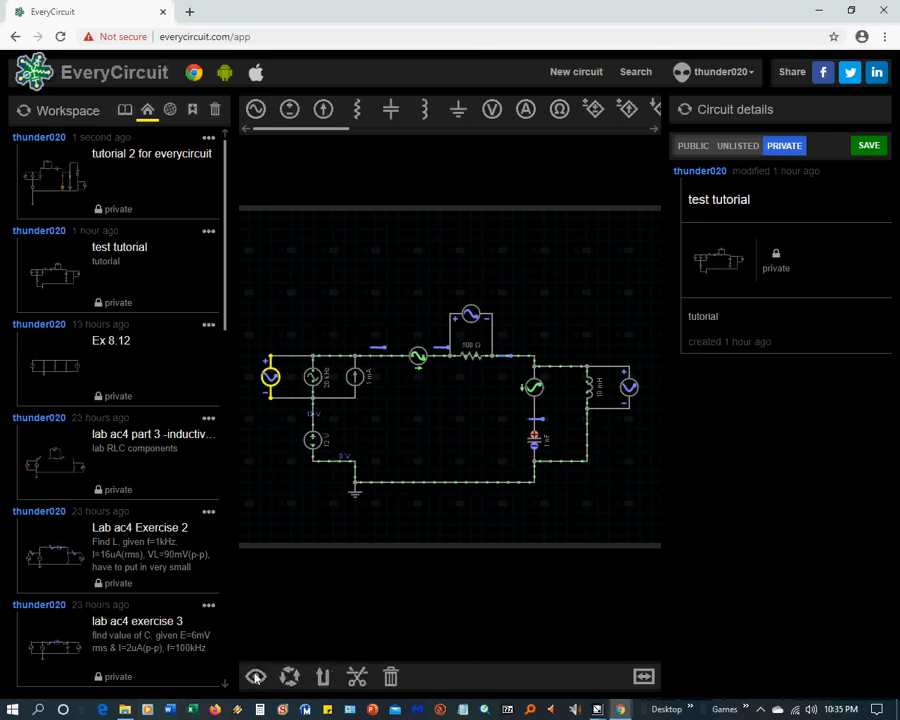
left_click(325, 513)
left_click(256, 677)
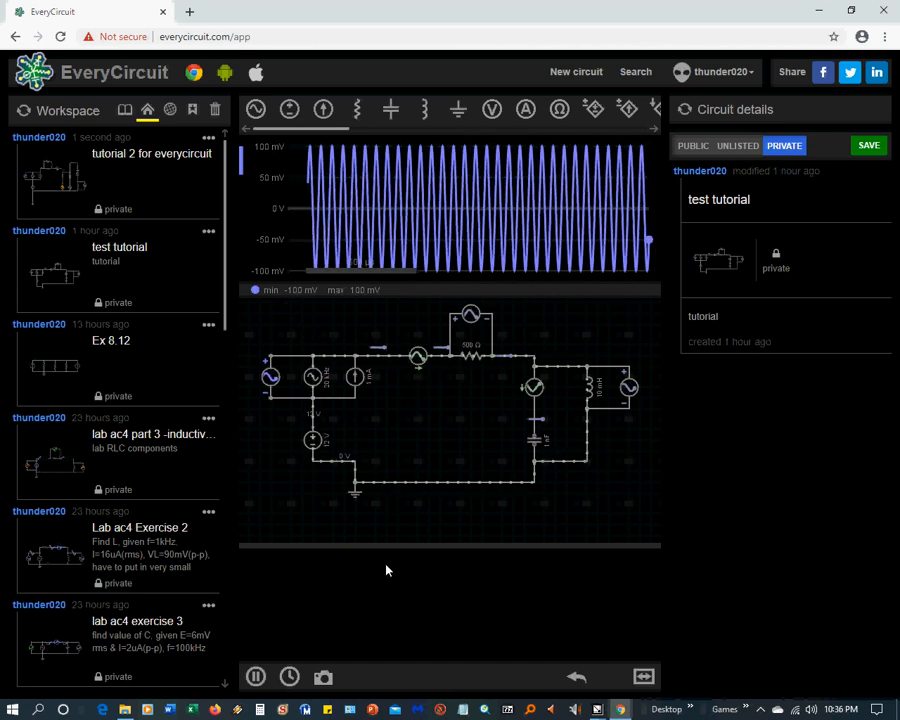
- Plot the voltmeter across the 500 Ω resistor, pause the simulation, and compare its readings with those of the source voltmeter
left_click(471, 314)
left_click(257, 678)
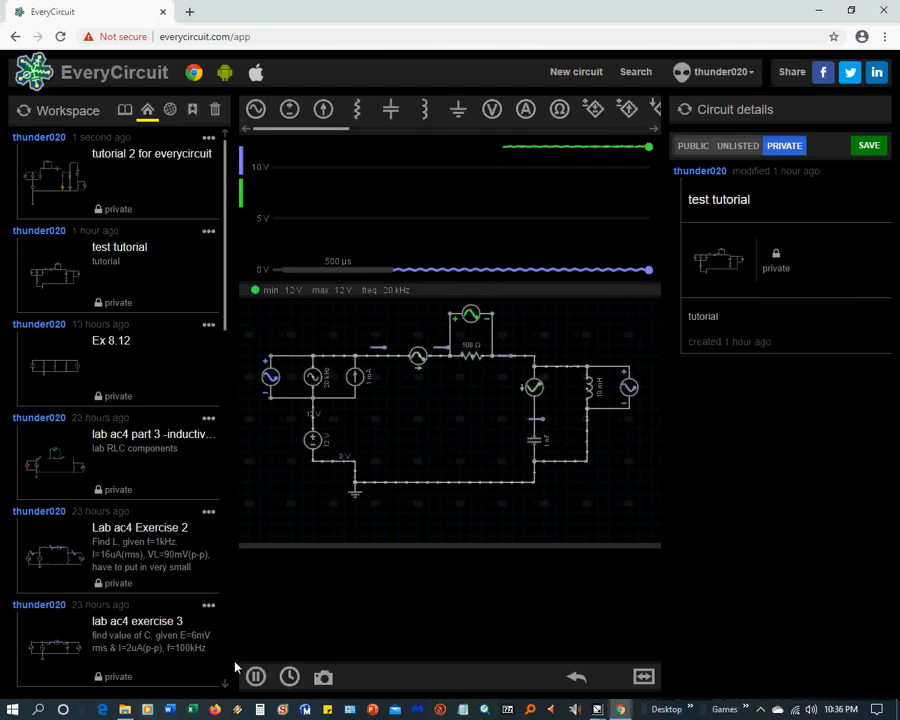
left_click(256, 677)
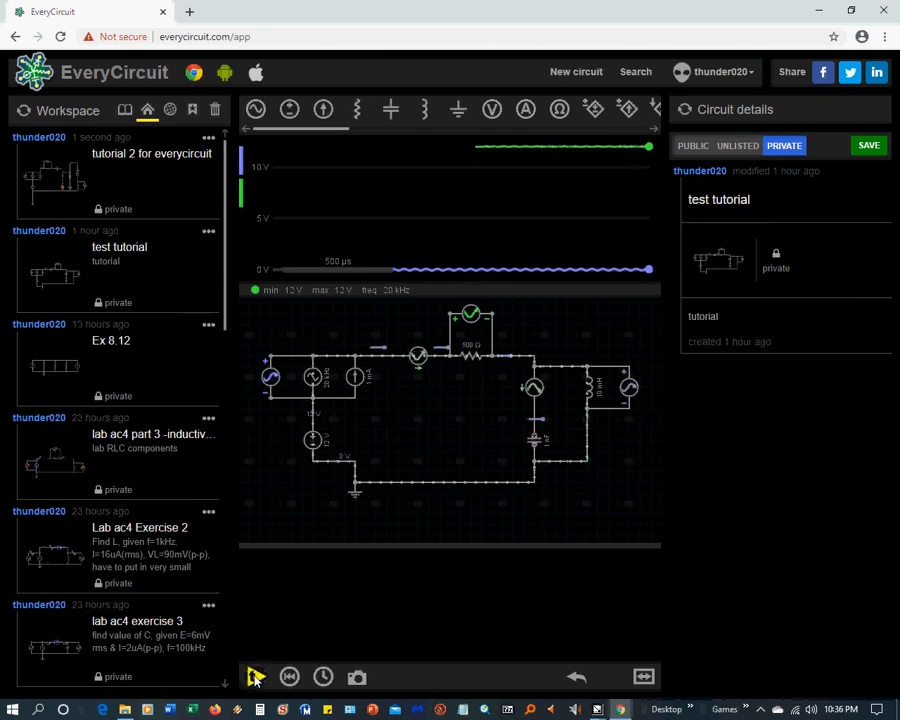
left_click(471, 320)
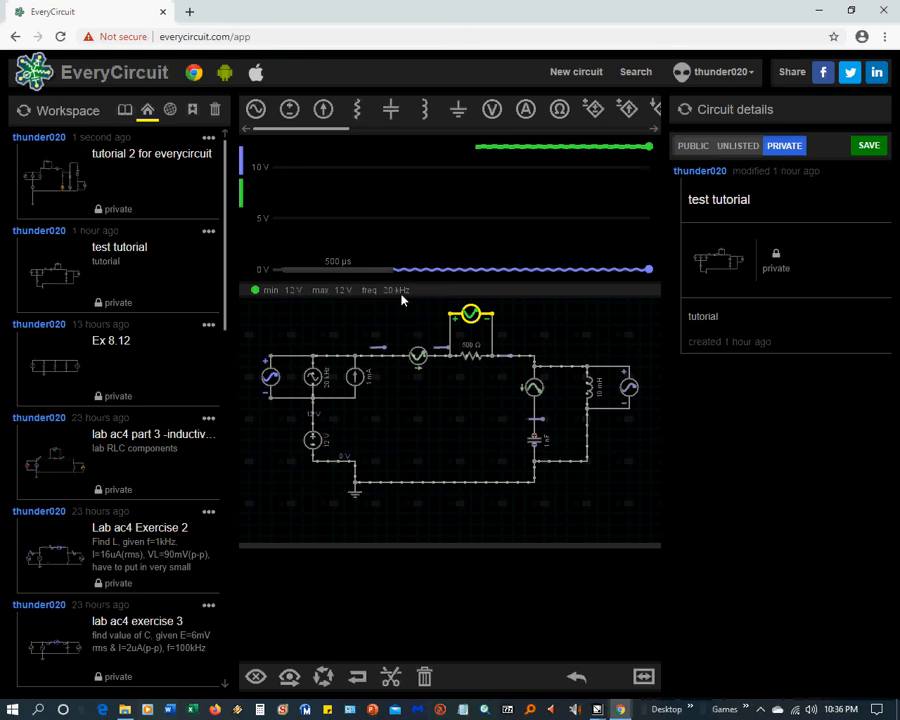
left_click(270, 380)
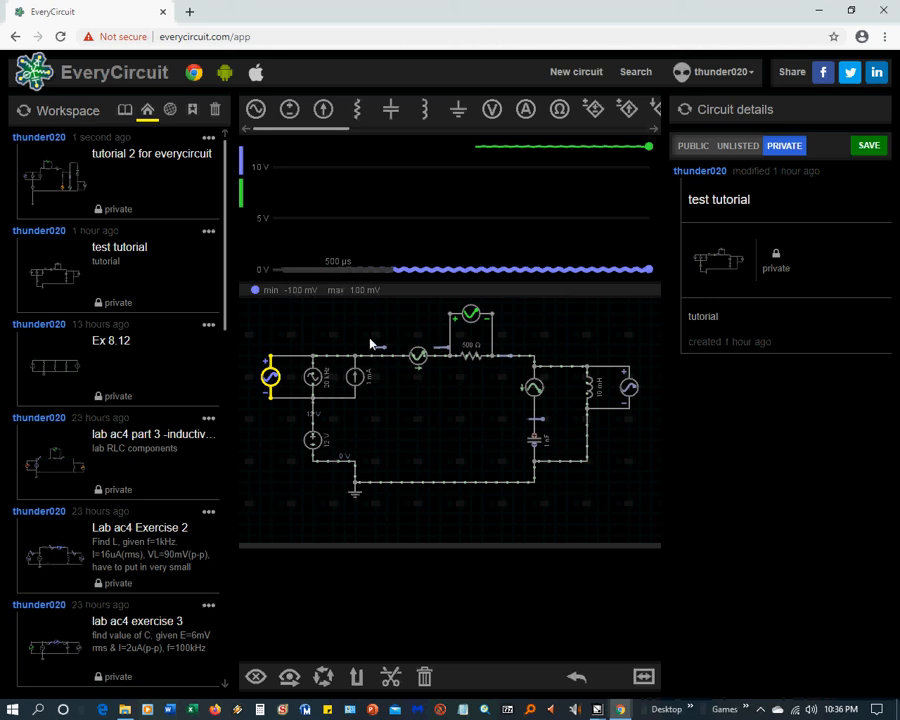
- Add the voltmeter across the 10 mH inductor to the plot and run the simulation briefly before pausing it
left_click(629, 390)
left_click(255, 679)
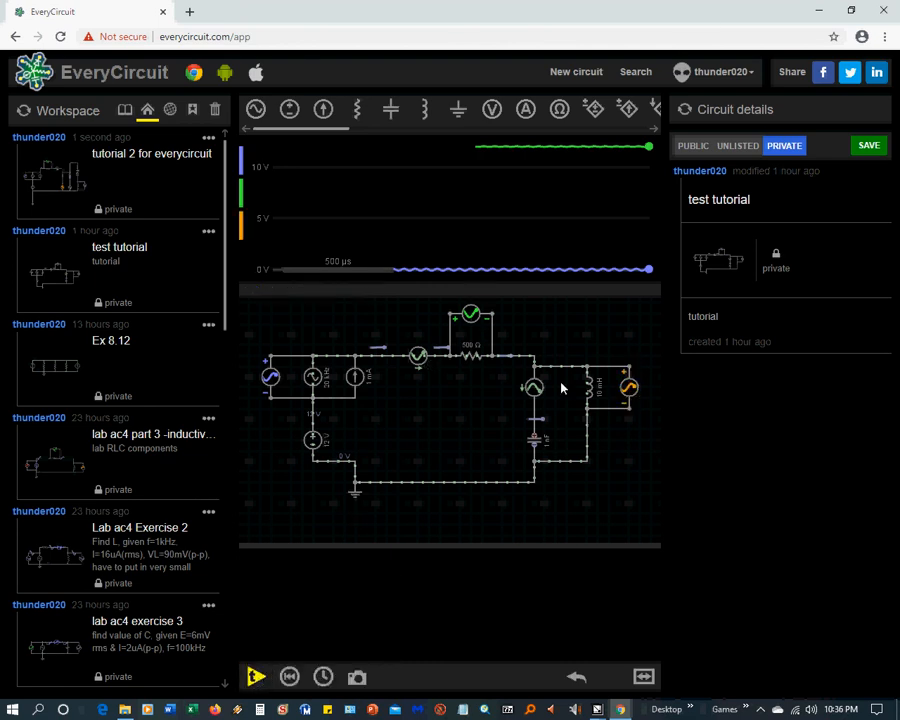
left_click(255, 679)
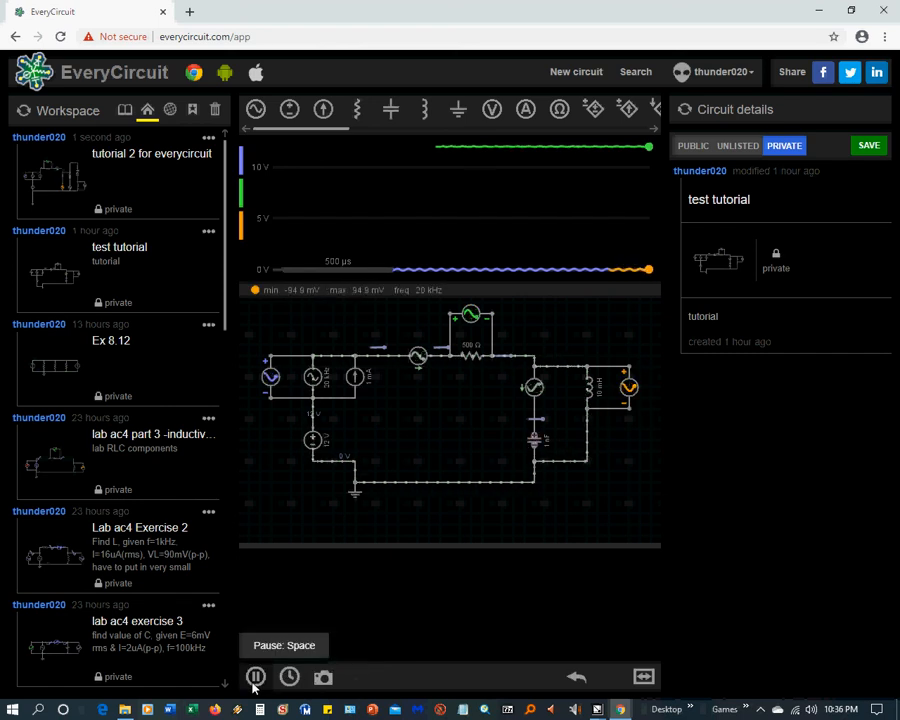
left_click(257, 679)
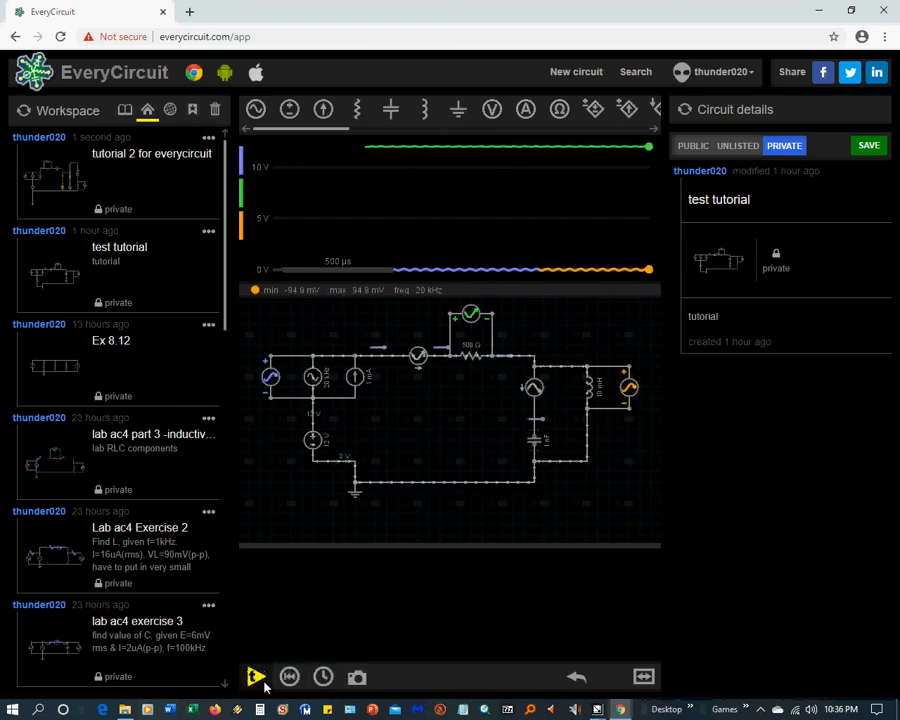
- Remove the 500 Ω resistor's voltmeter from the plot and examine the inductor voltmeter's trace after another brief simulation run
left_click(470, 316)
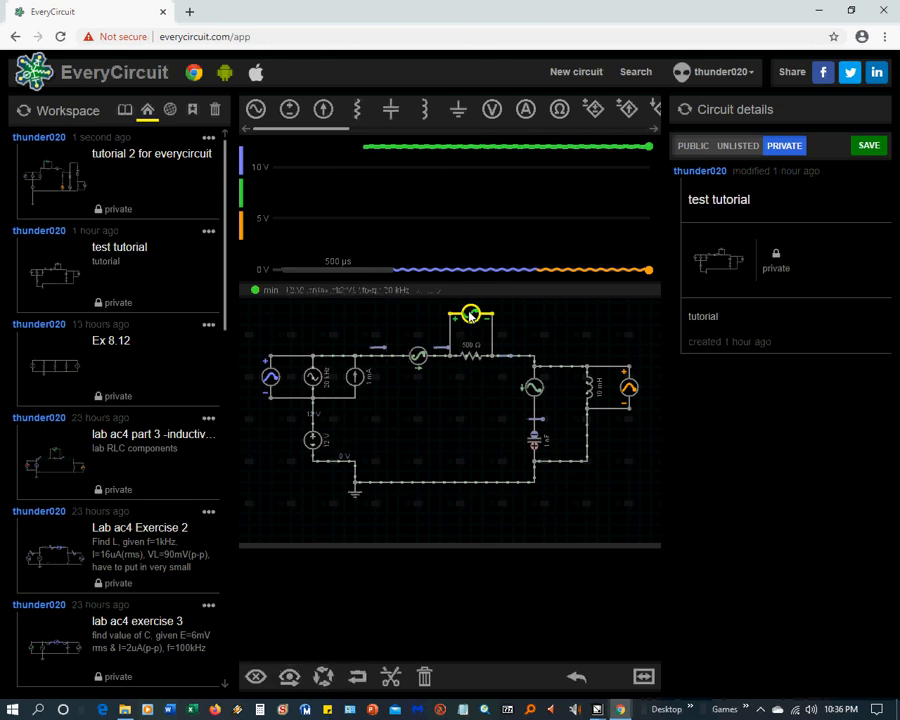
left_click(257, 679)
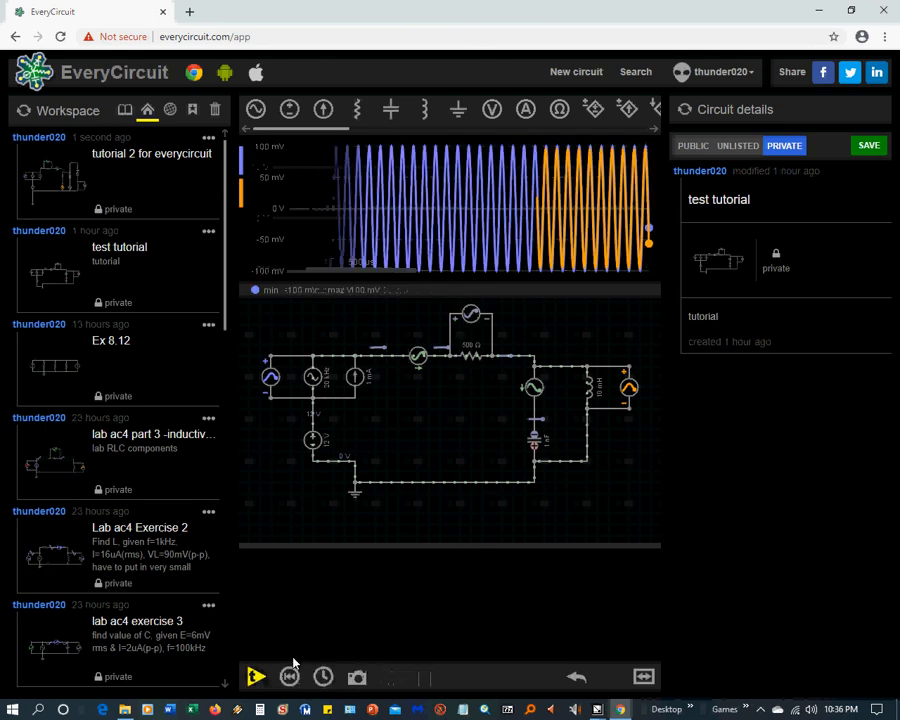
left_click(255, 677)
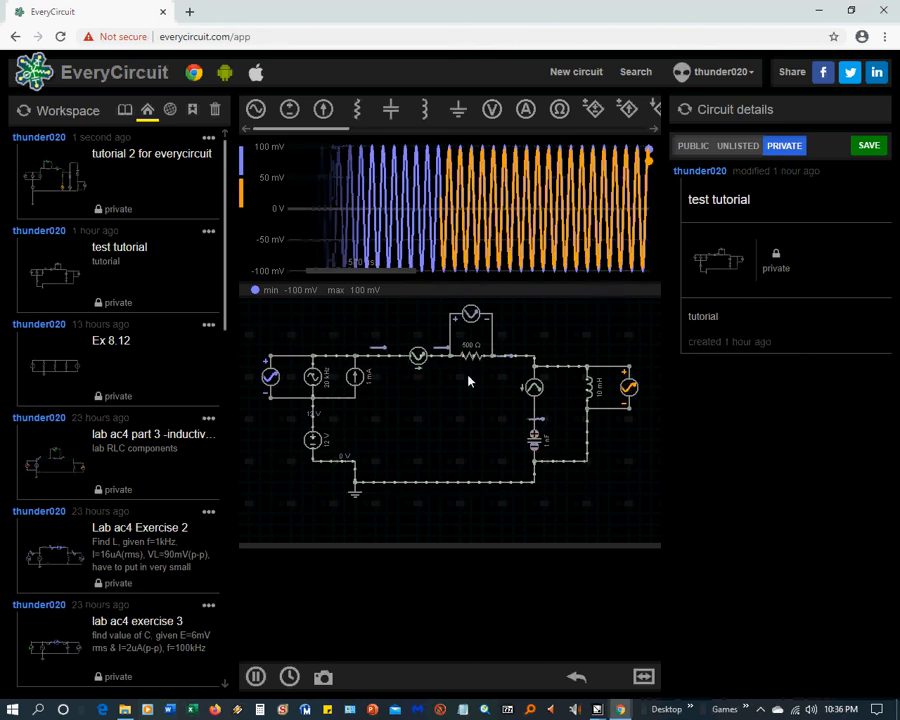
left_click(255, 680)
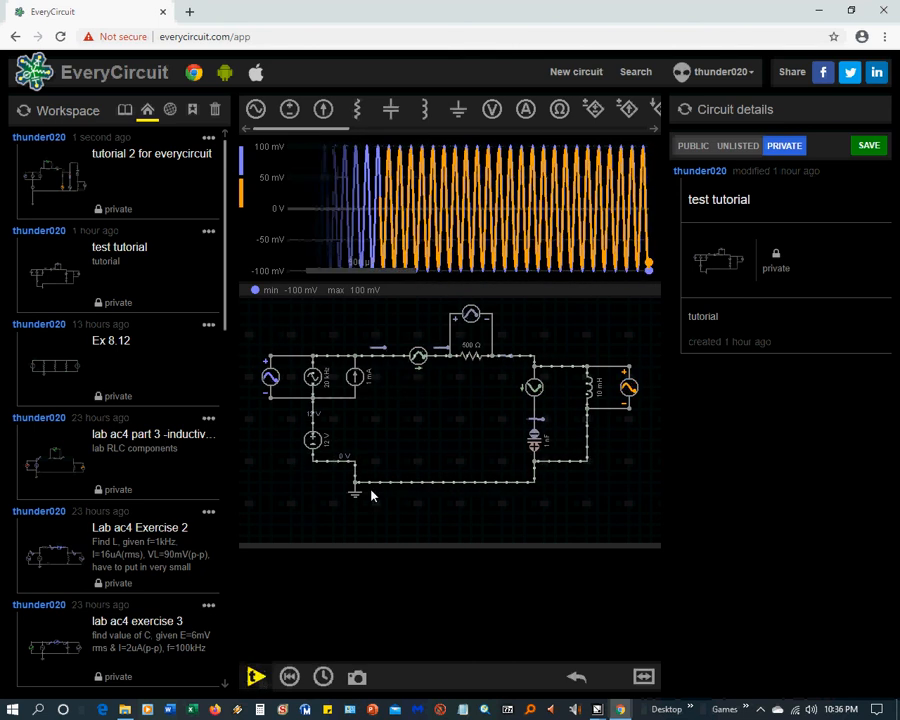
left_click(628, 392)
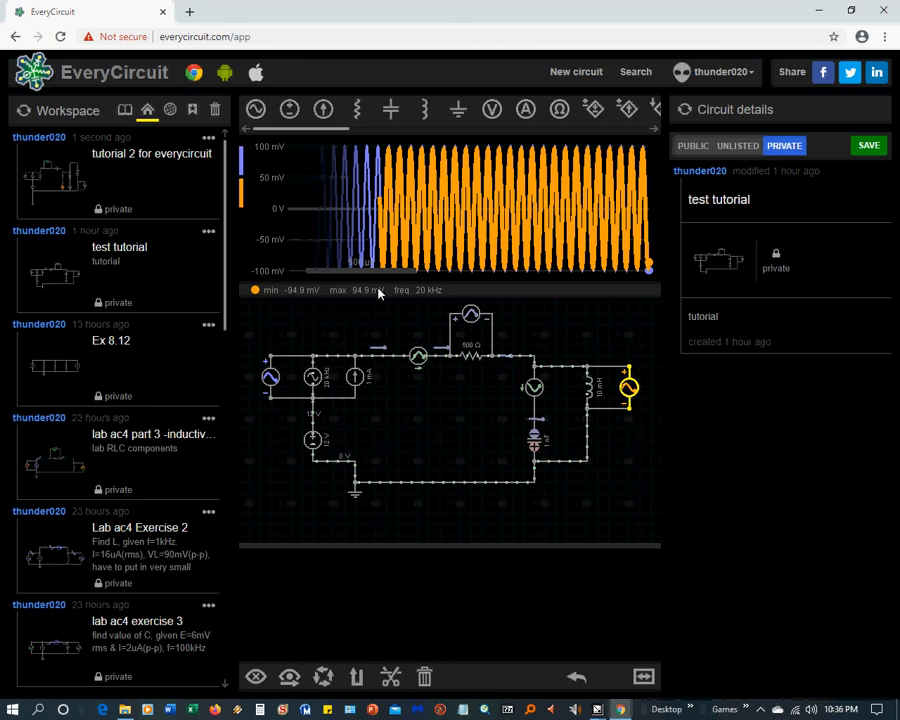
- Remove the voltmeters across the AC source and the 10 mH inductor from the waveform plot
left_click(269, 376)
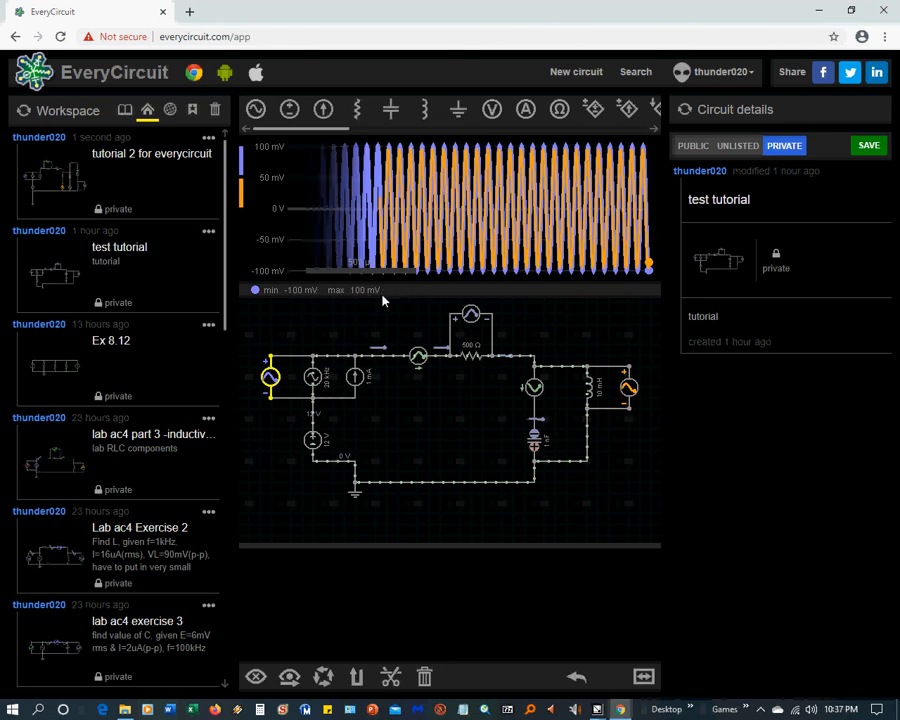
left_click(256, 676)
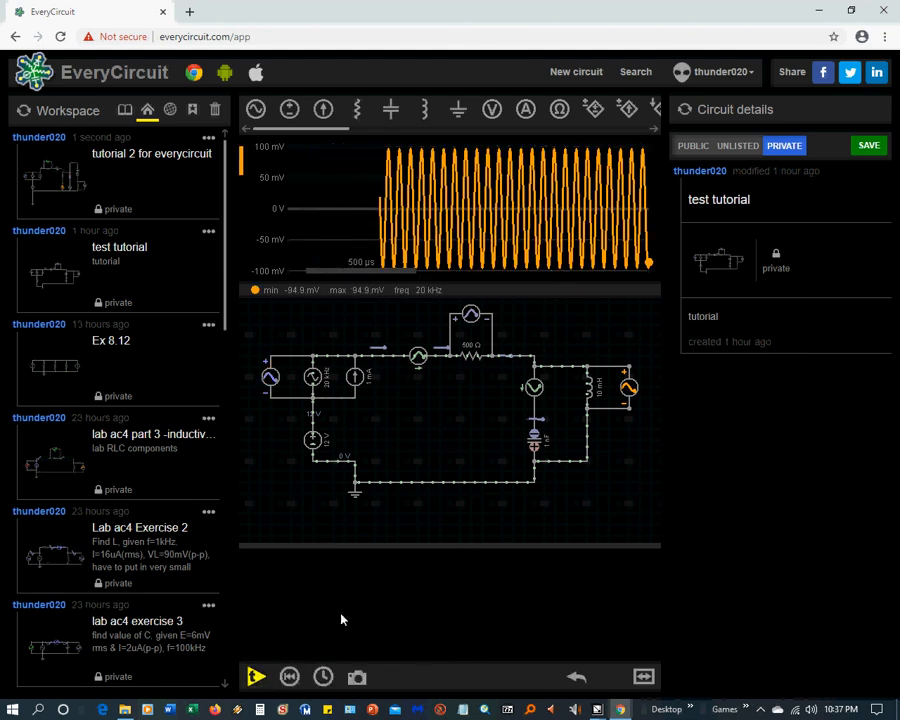
left_click(272, 377)
left_click(627, 389)
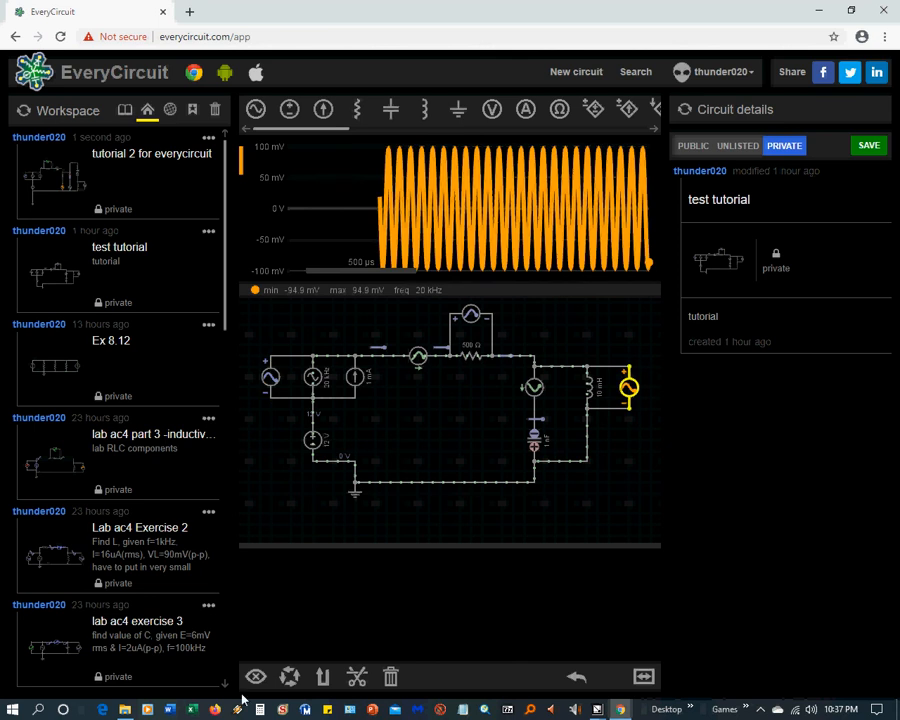
left_click(256, 677)
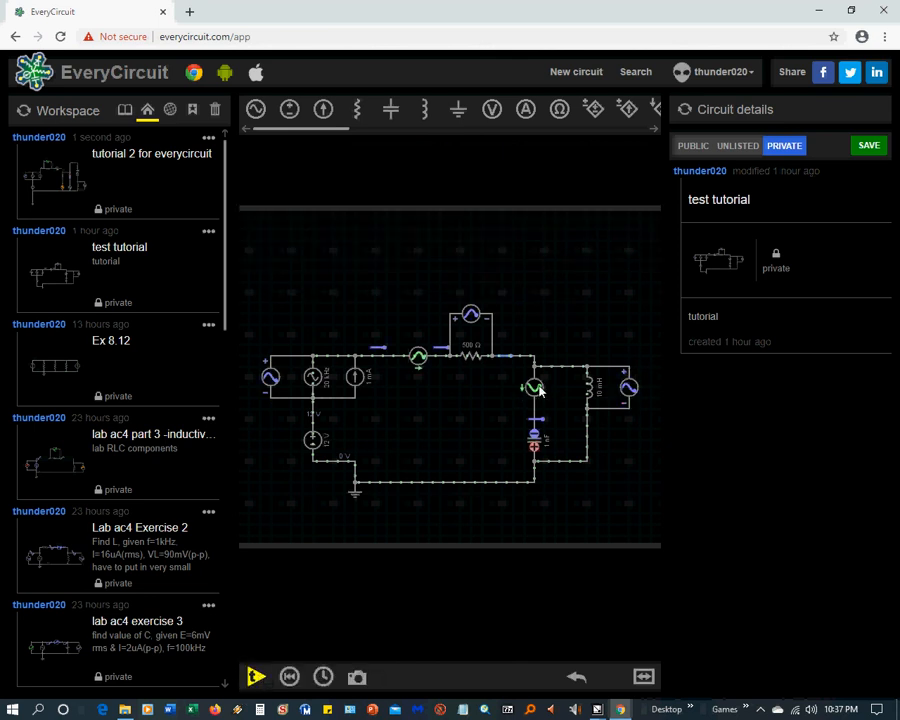
- Plot the current of the ammeter in series with the 1 nF capacitor and run the simulation
left_click(536, 388)
left_click(262, 679)
left_click(257, 678)
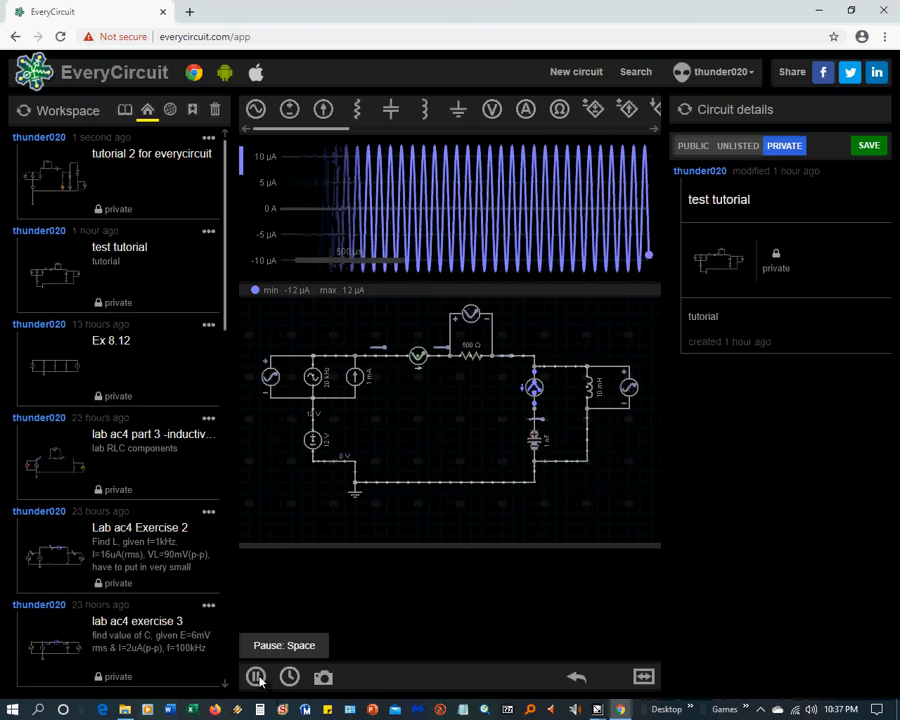
- Export a white-background screenshot of the circuit, view the downloaded circuit.png full-window in Photos, and close it
left_click(320, 678)
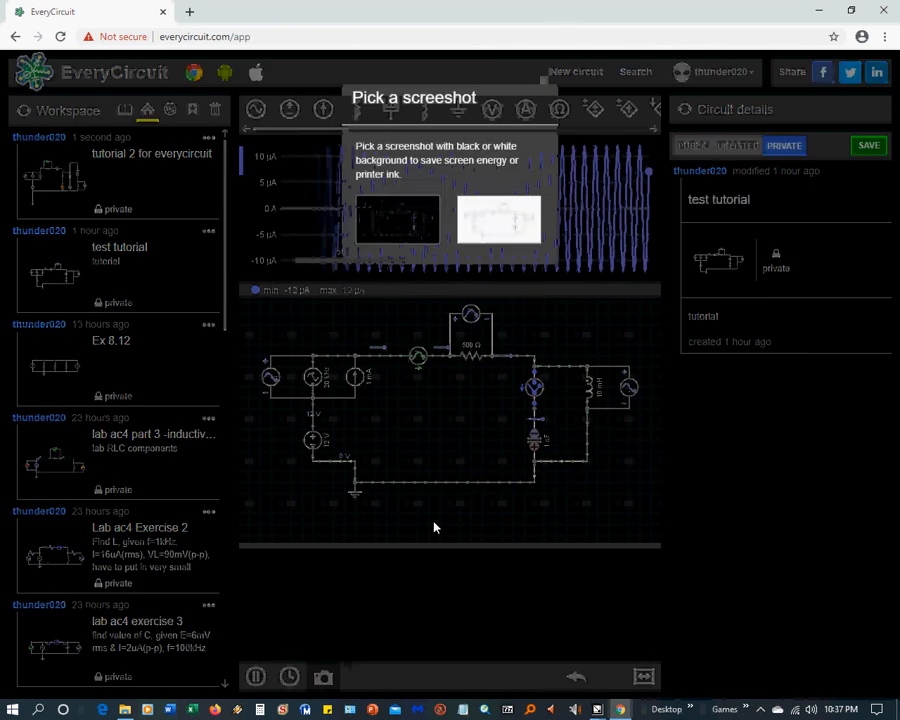
left_click(482, 236)
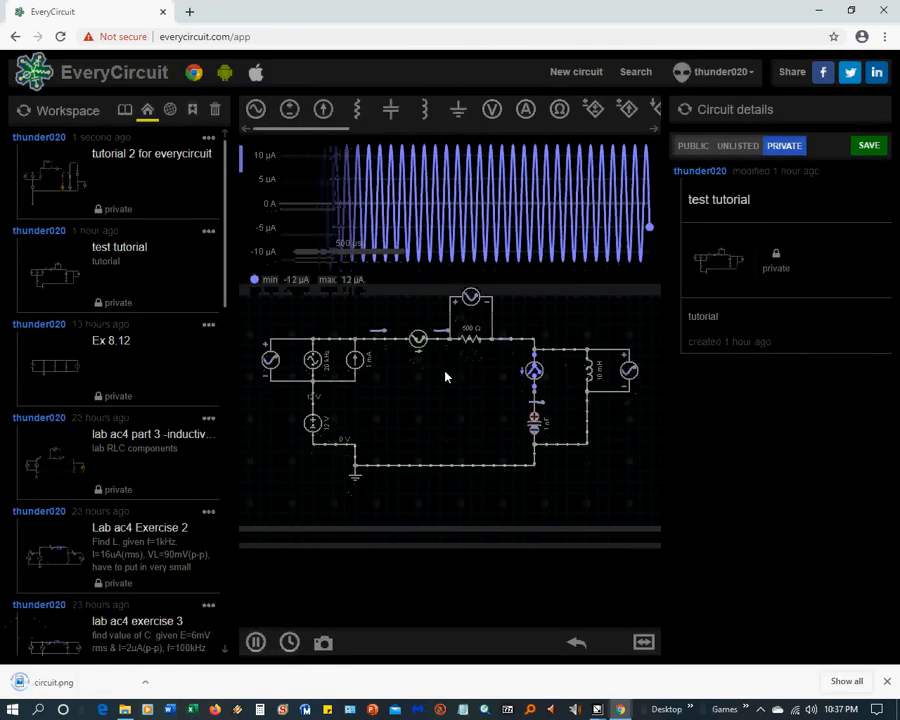
left_click(147, 683)
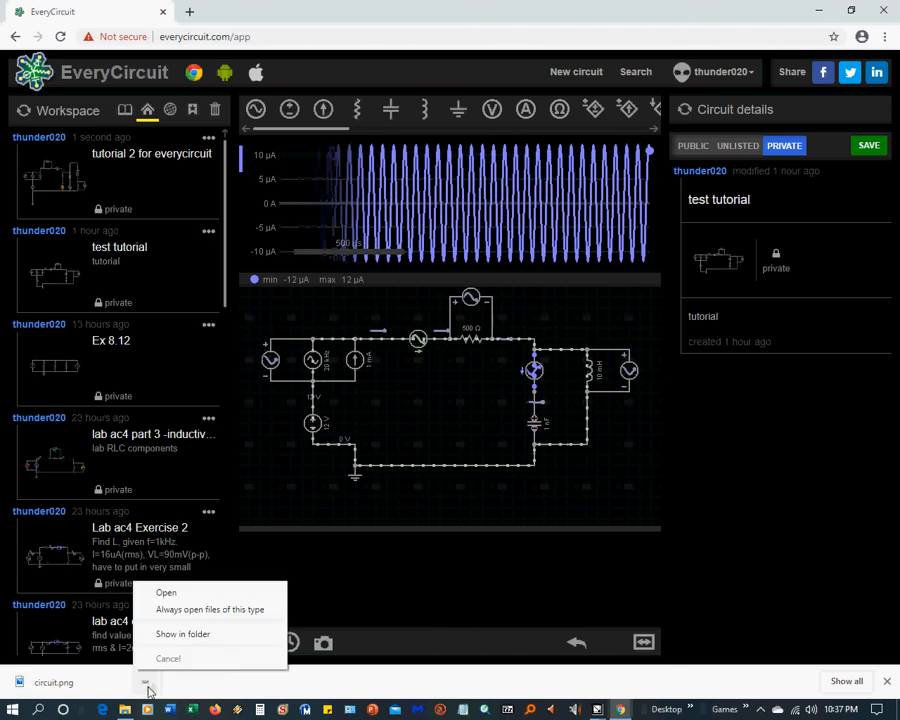
left_click(168, 594)
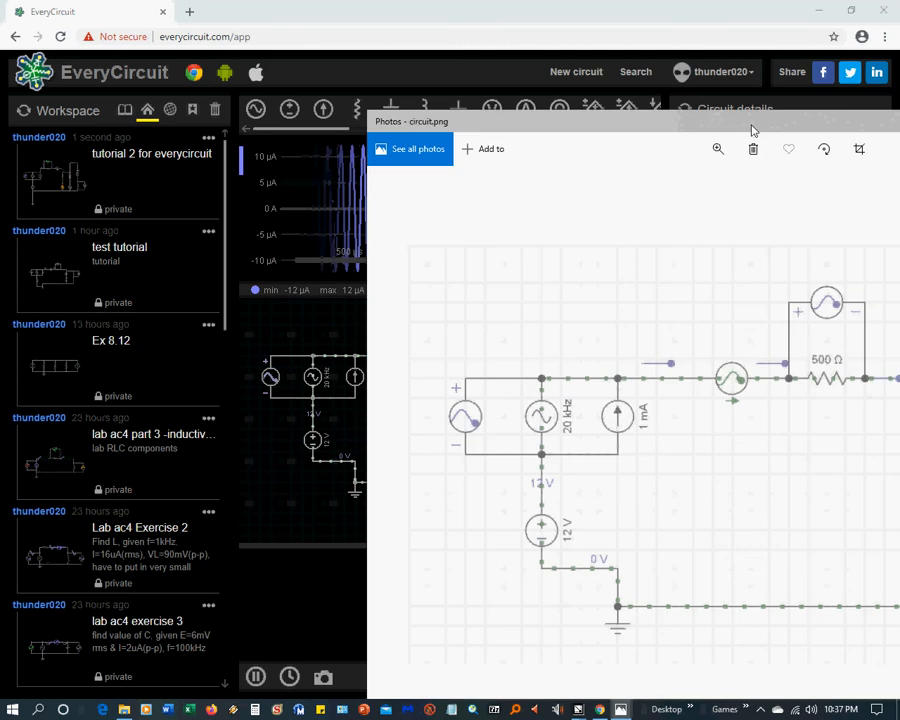
left_click_drag(750, 130, 311, 38)
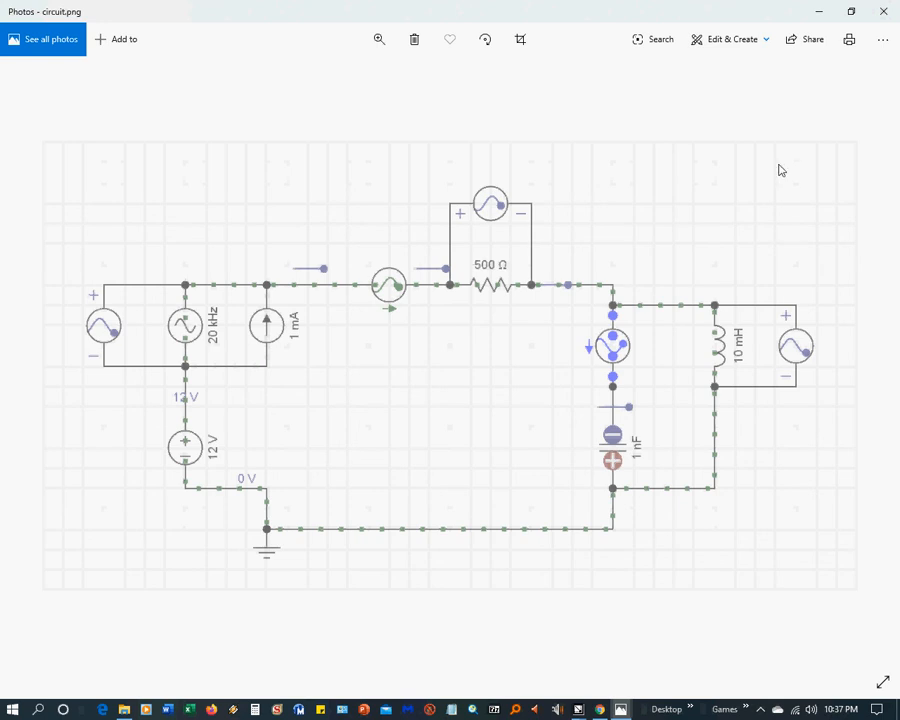
left_click(884, 12)
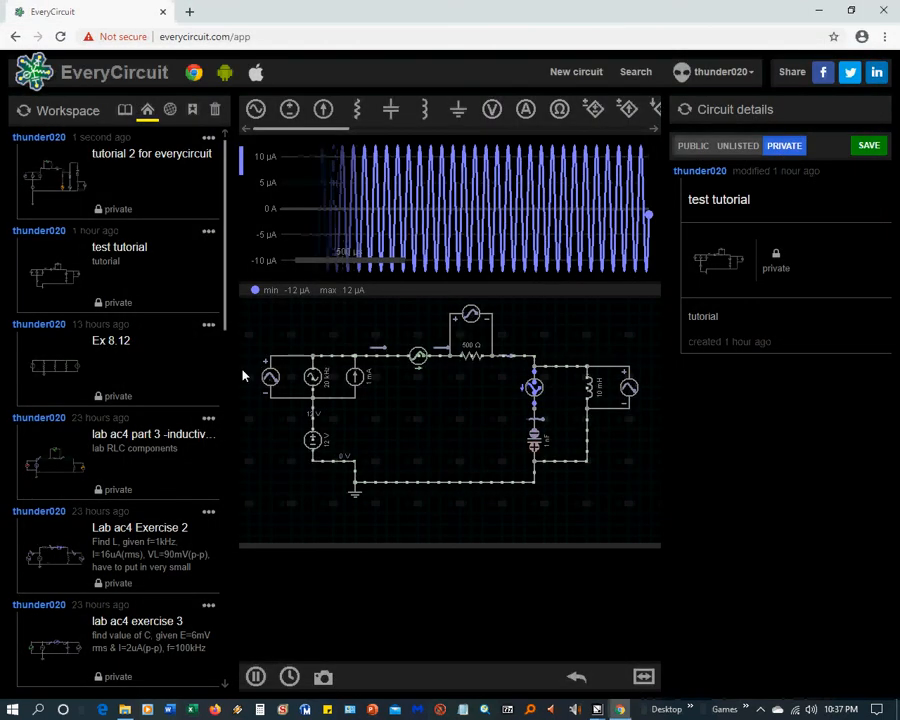
- Pause the simulation and save the changes to "test tutorial" before opening the "Ex 8.12" circuit
left_click(255, 677)
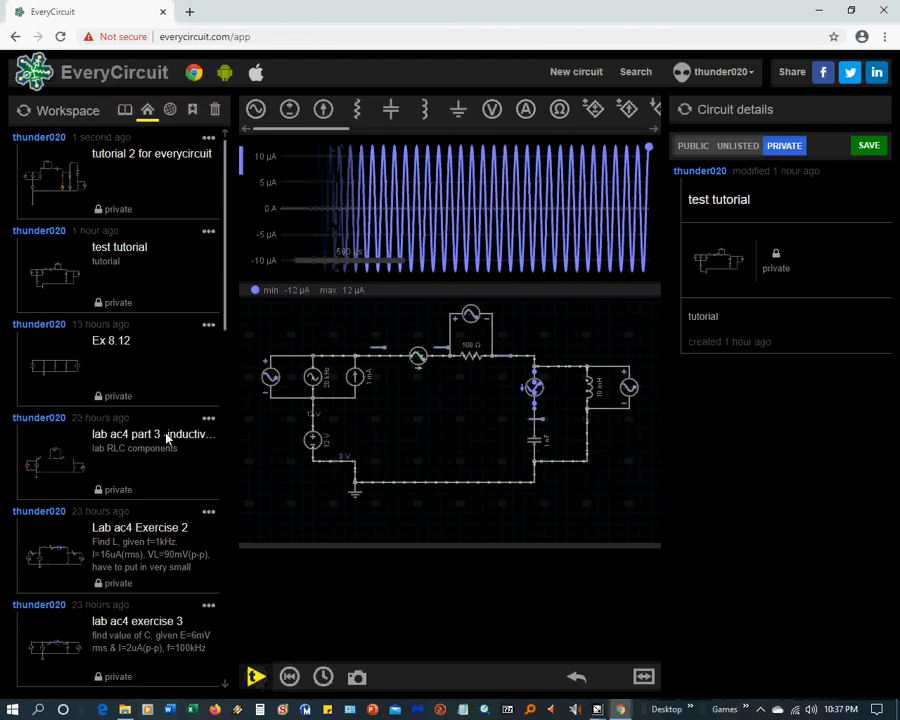
left_click(70, 375)
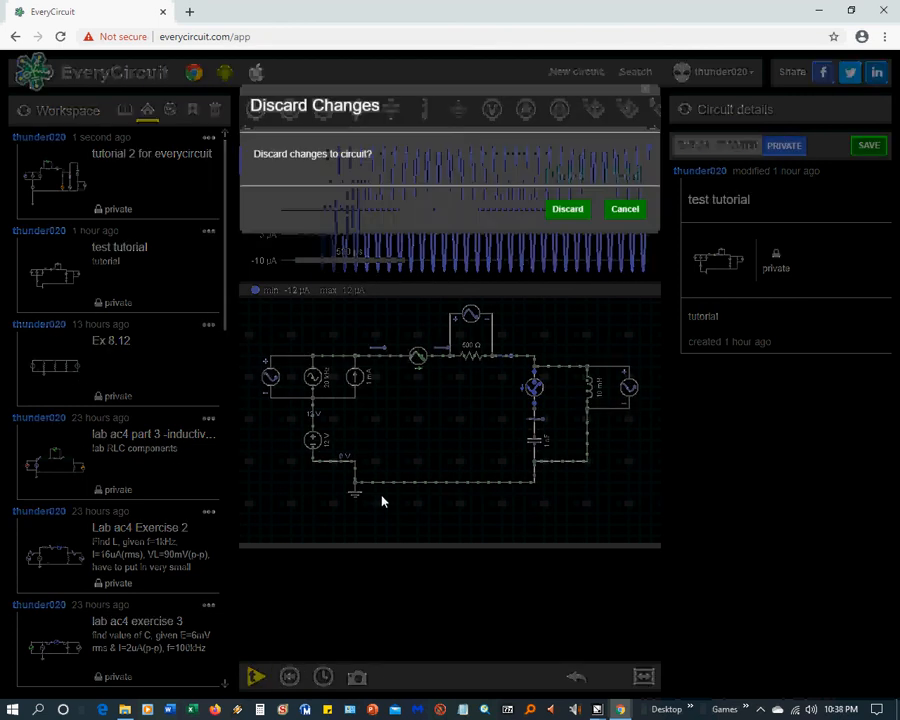
left_click(637, 213)
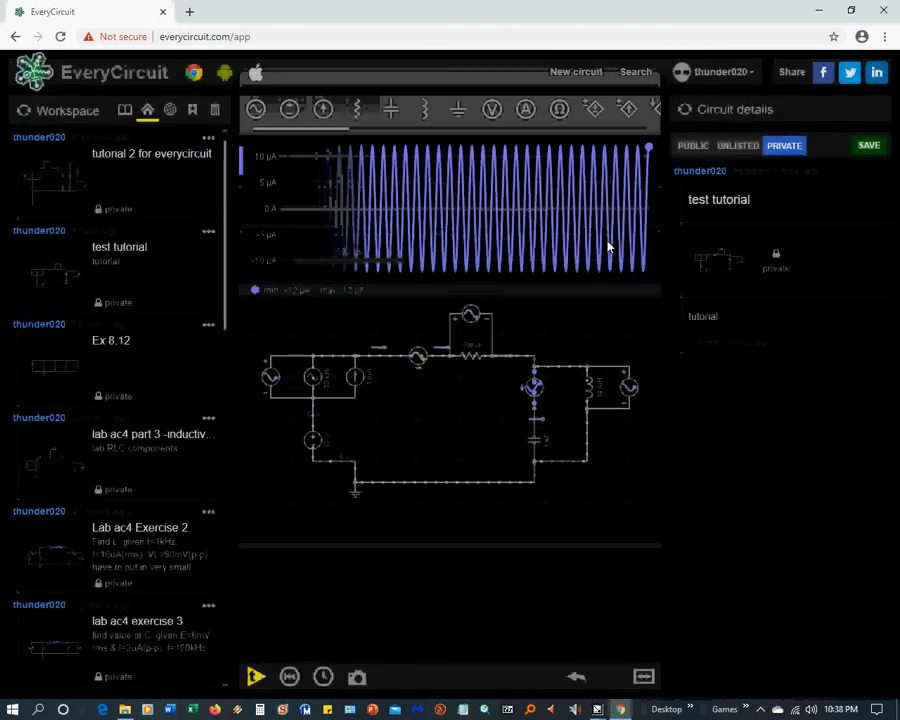
left_click(870, 146)
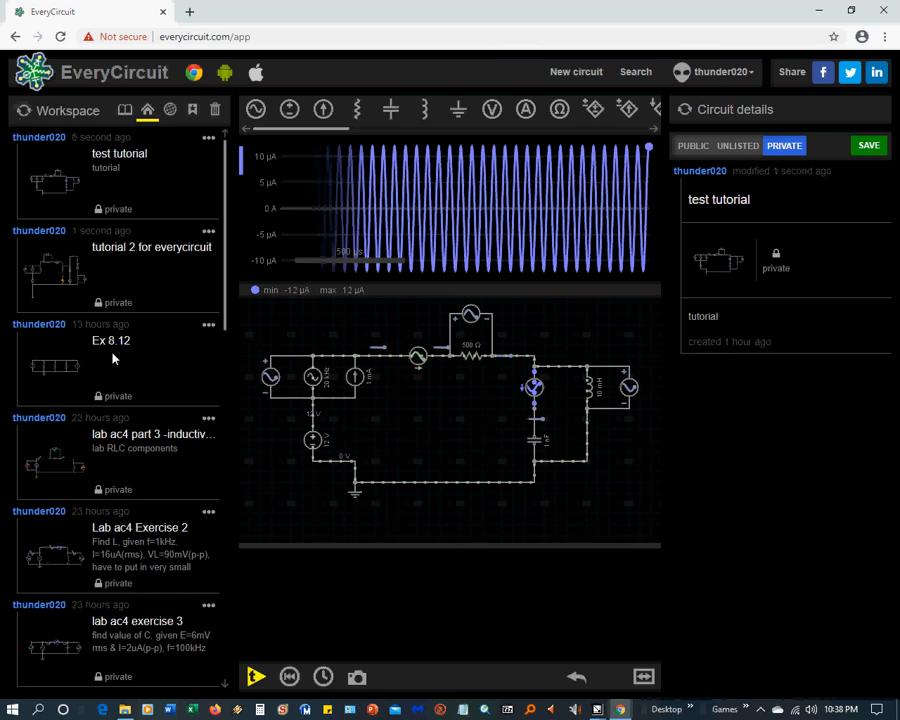
left_click(46, 372)
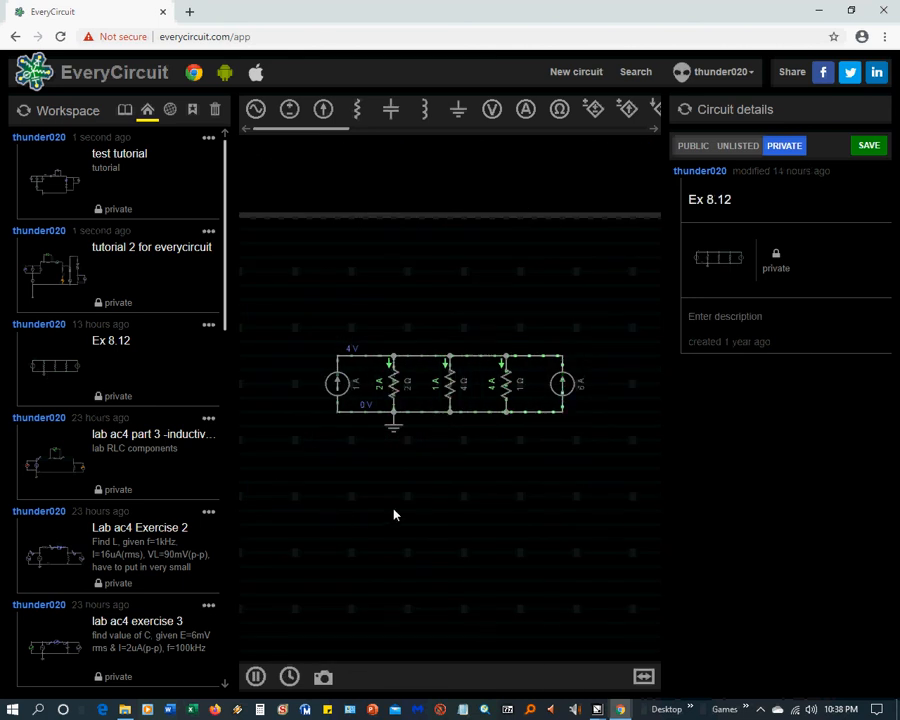
- Browse the saved circuits in the workspace, open "Eet105 prob 6.19", and examine its parallel branch currents
scroll(148, 452, "down", 3)
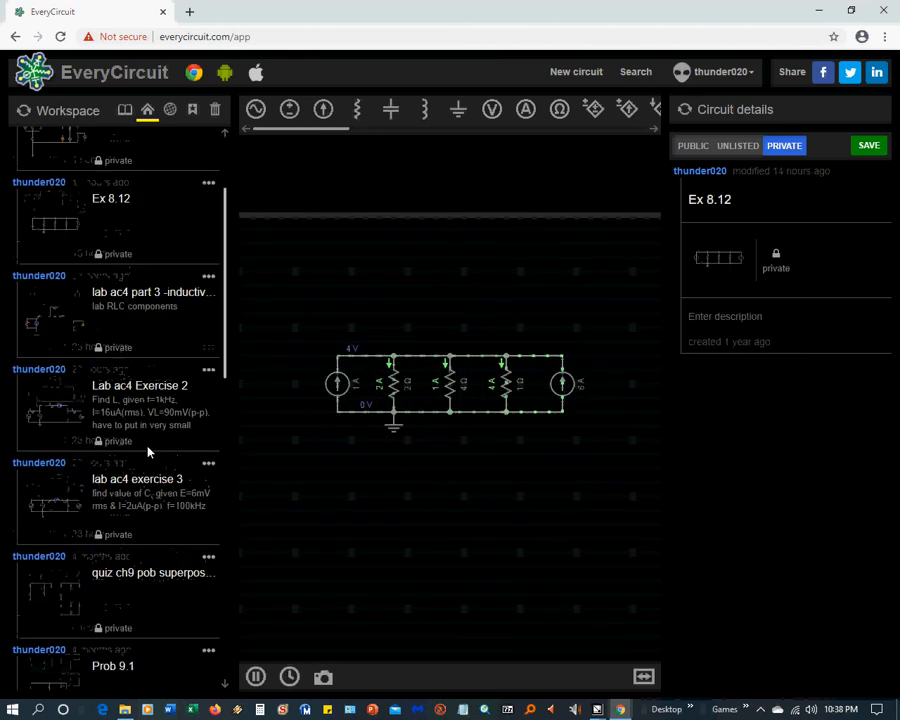
scroll(148, 452, "down", 5)
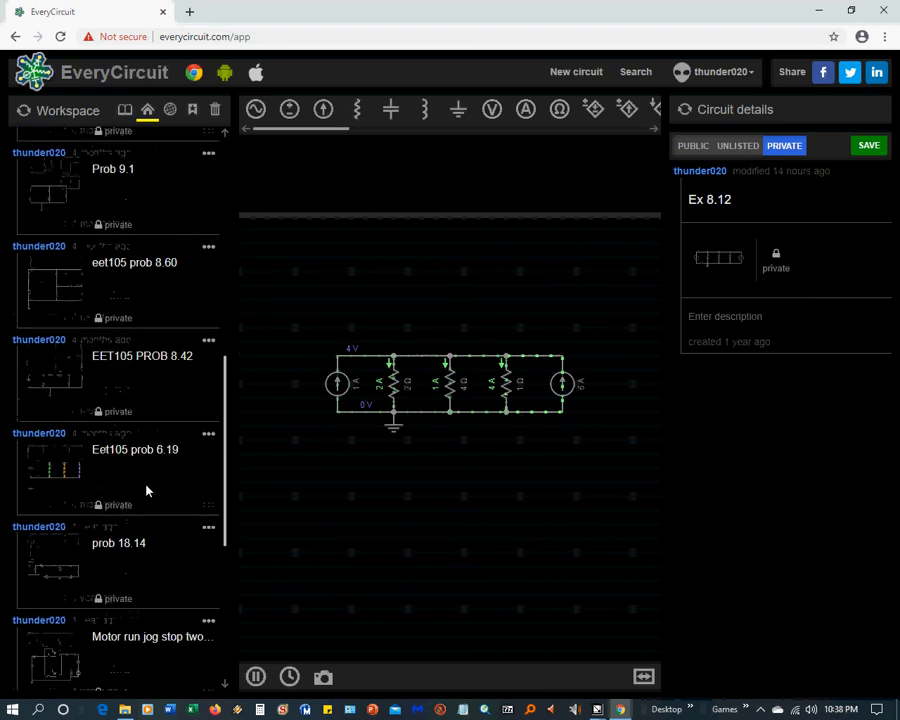
scroll(146, 490, "down", 4)
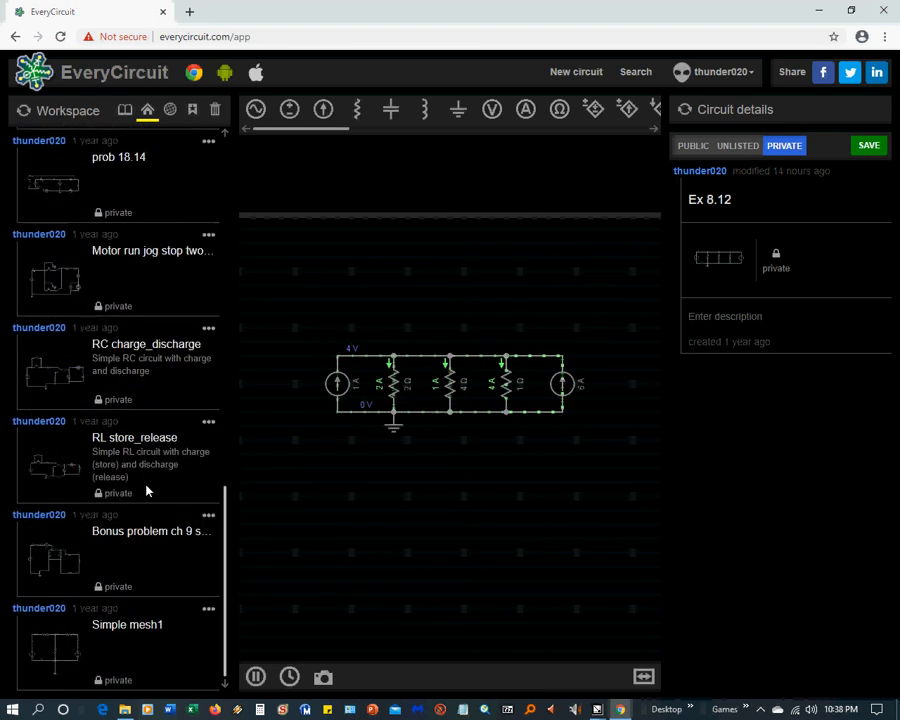
scroll(145, 475, "up", 4)
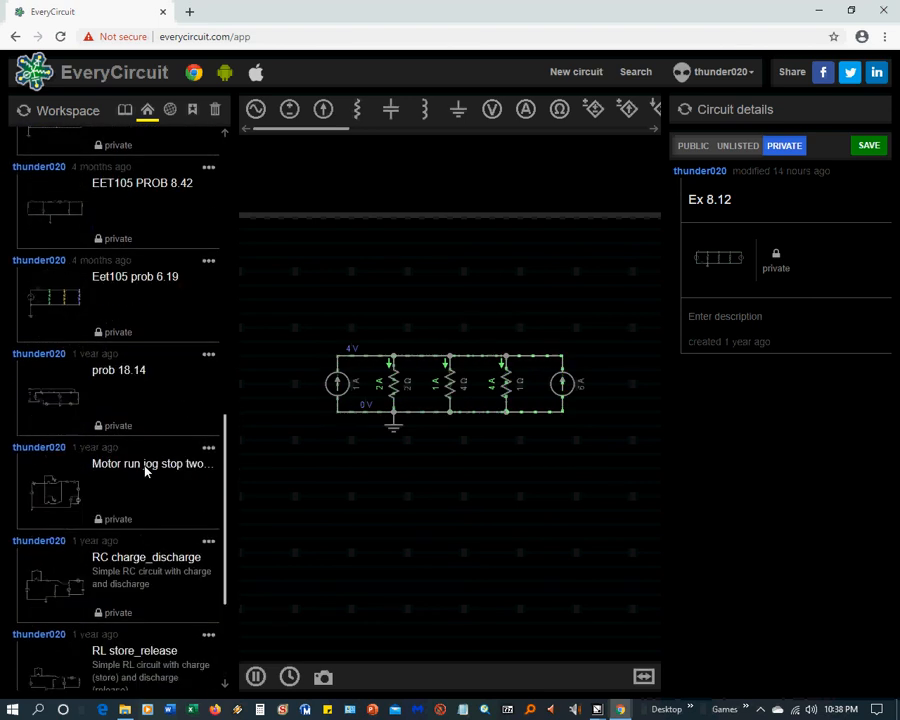
scroll(145, 471, "up", 1)
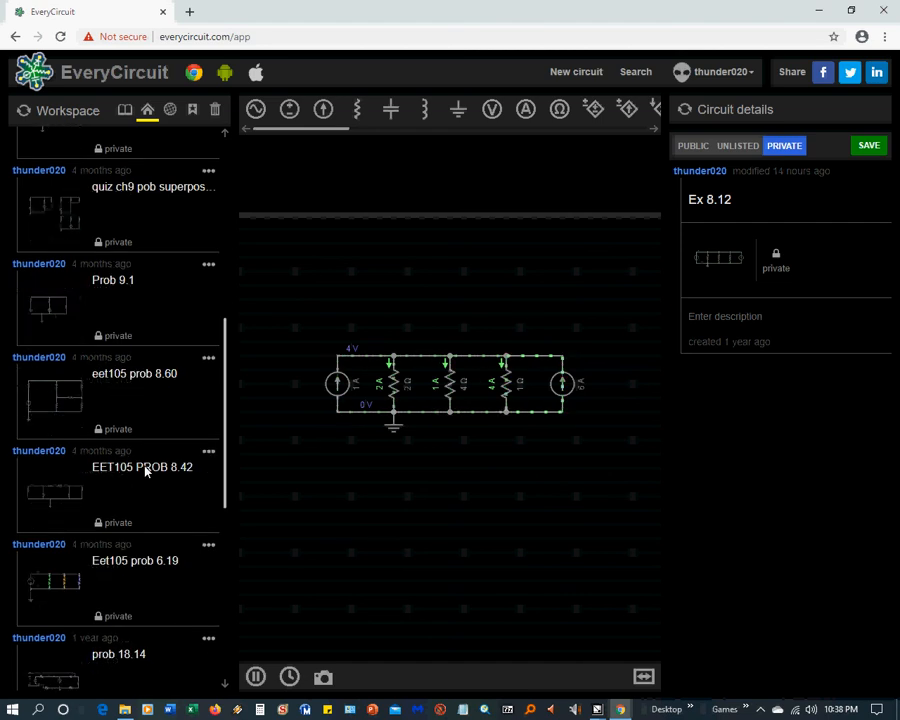
scroll(144, 484, "up", 1)
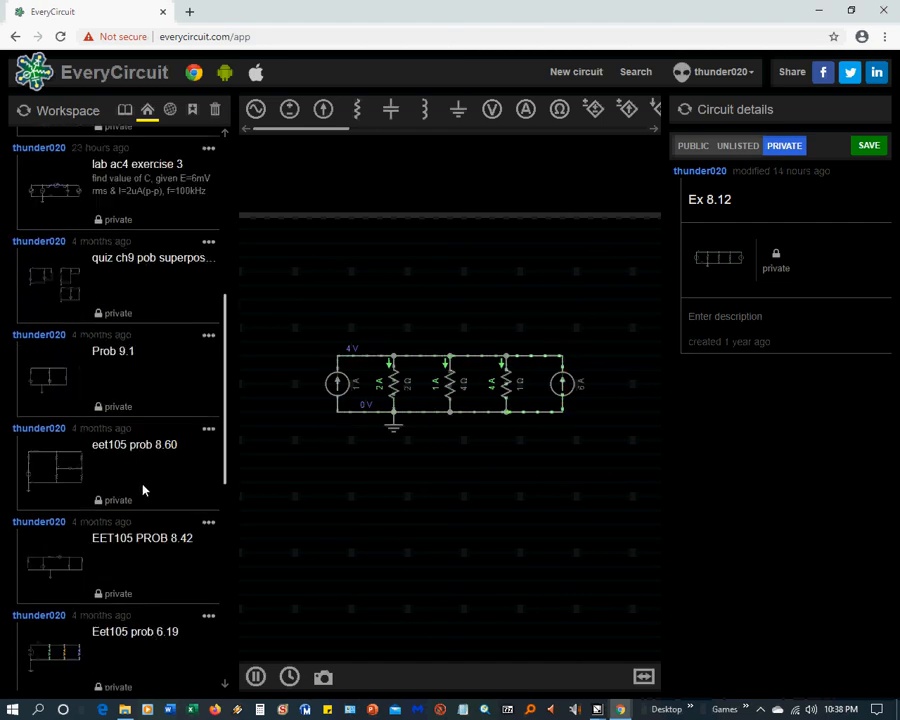
scroll(143, 490, "down", 1)
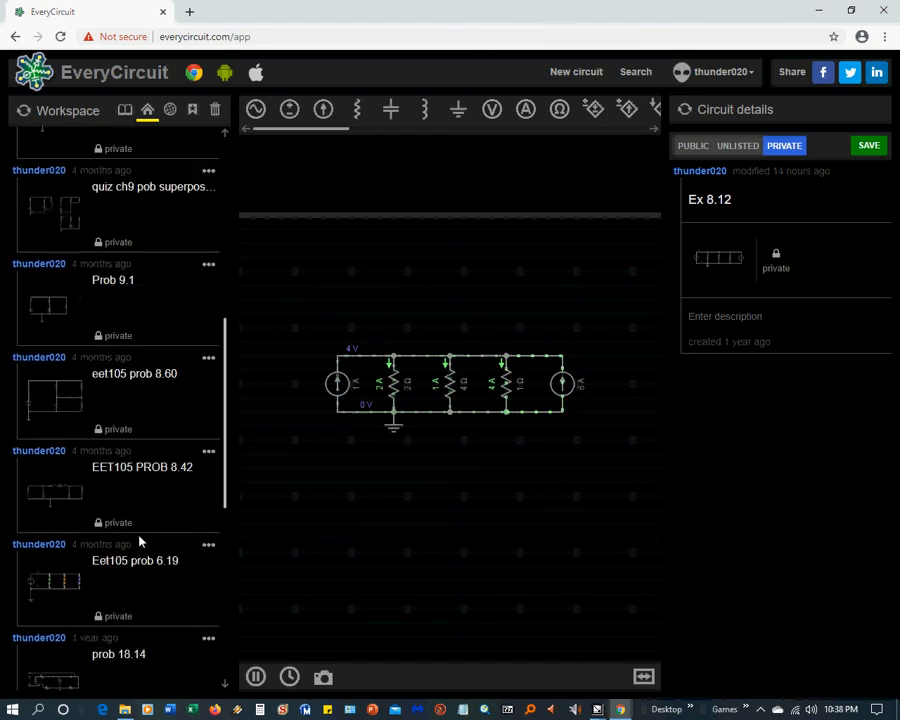
left_click(80, 582)
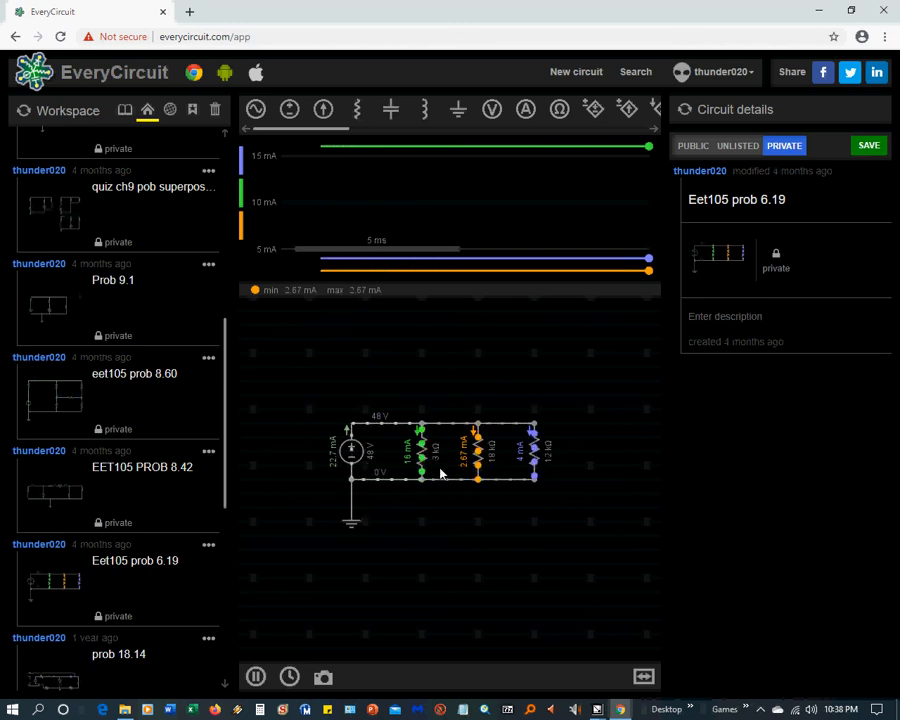
scroll(459, 507, "up", 1)
scroll(458, 504, "up", 2)
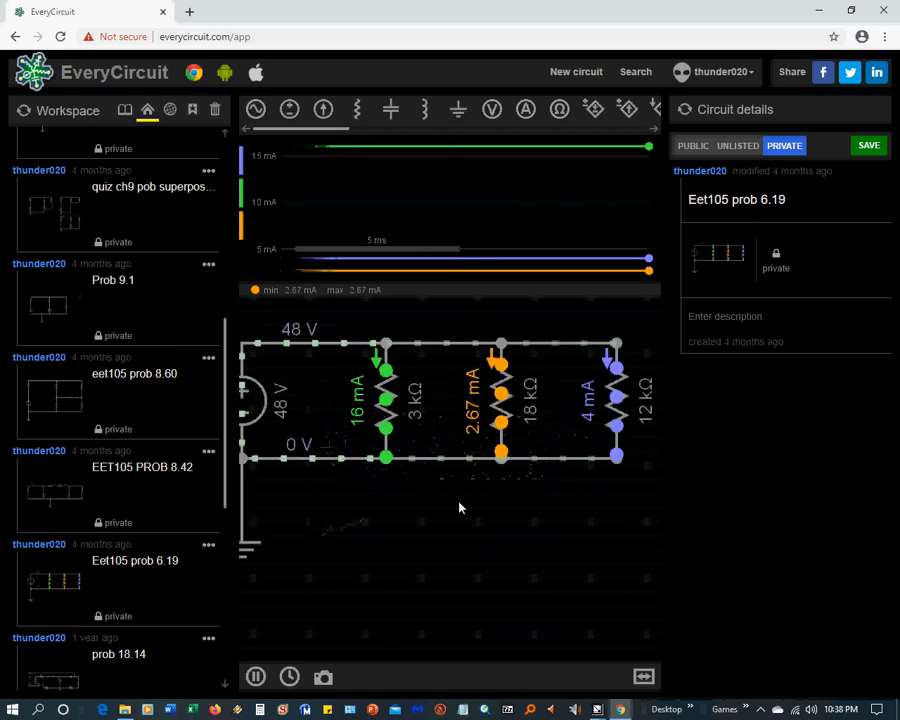
scroll(458, 504, "down", 1)
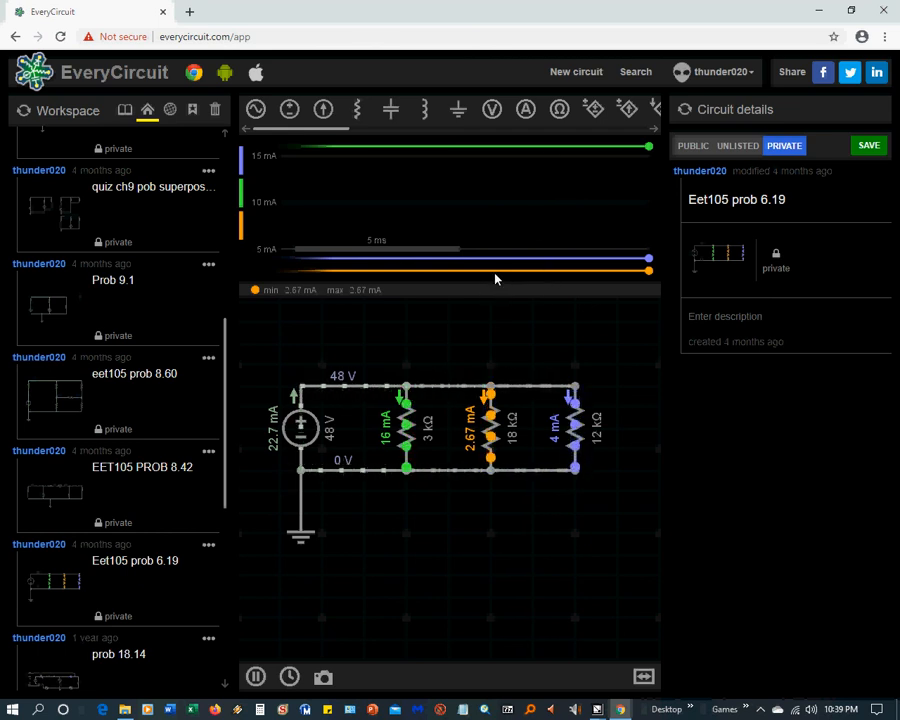
- Add the 48 V source's current to the plot and check the readings of the 3 kΩ, 18 kΩ and 12 kΩ resistors
left_click(305, 435)
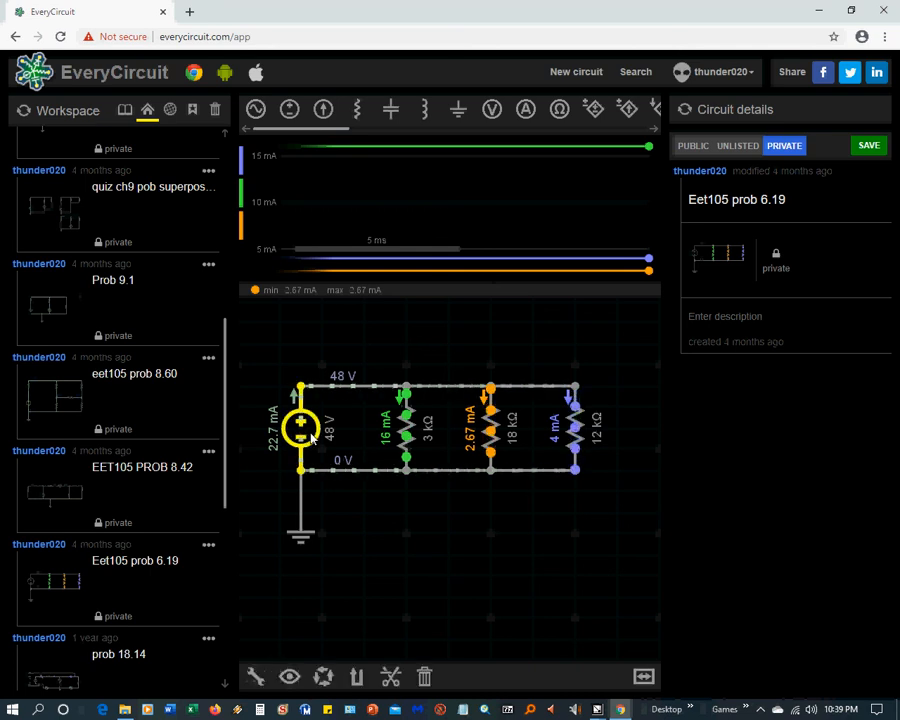
left_click(289, 677)
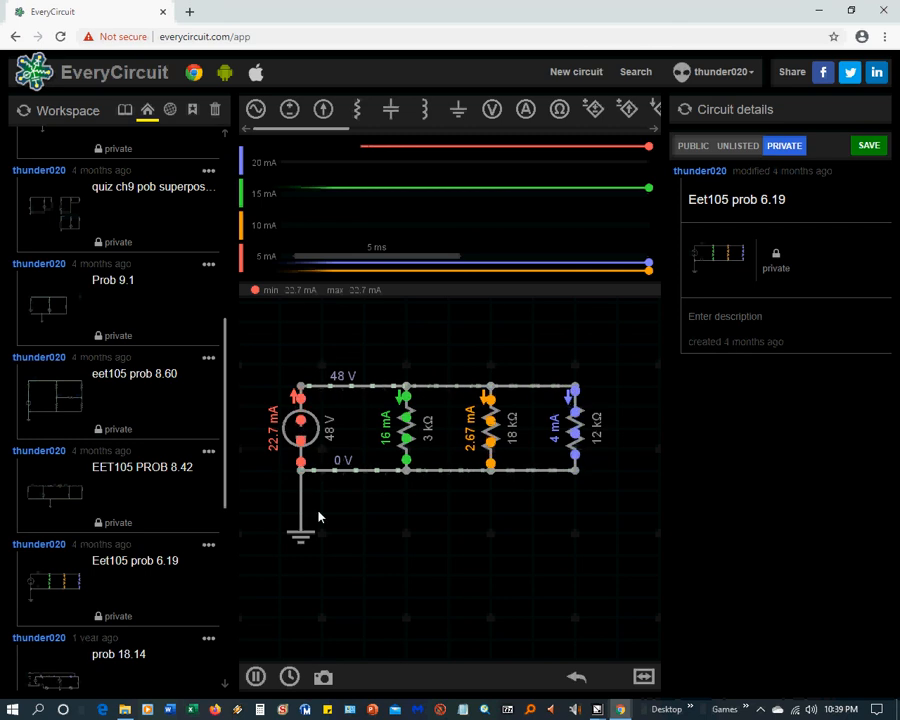
left_click(406, 432)
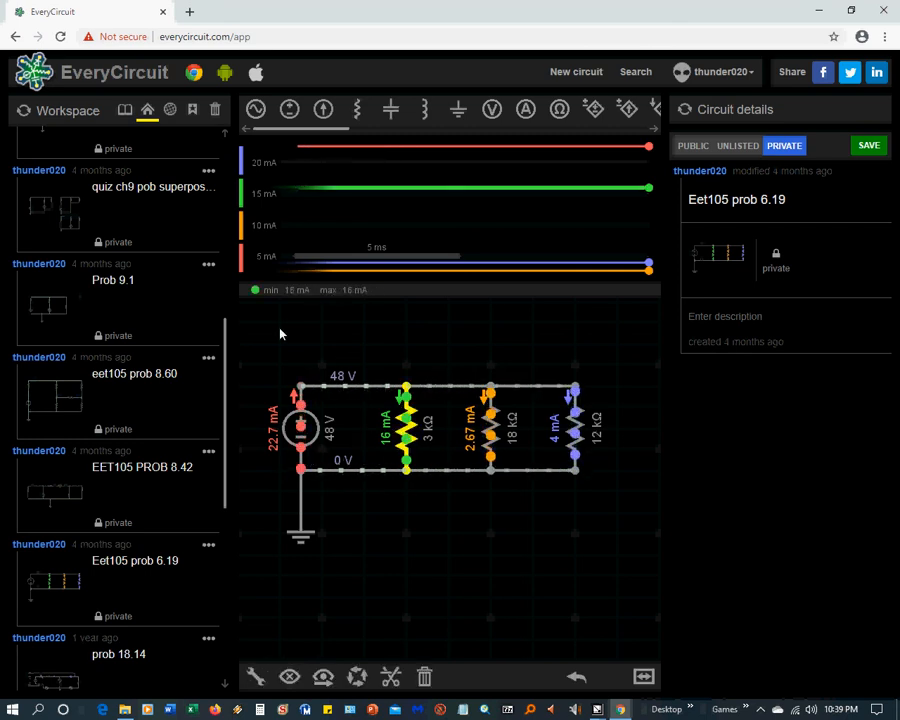
left_click(490, 428)
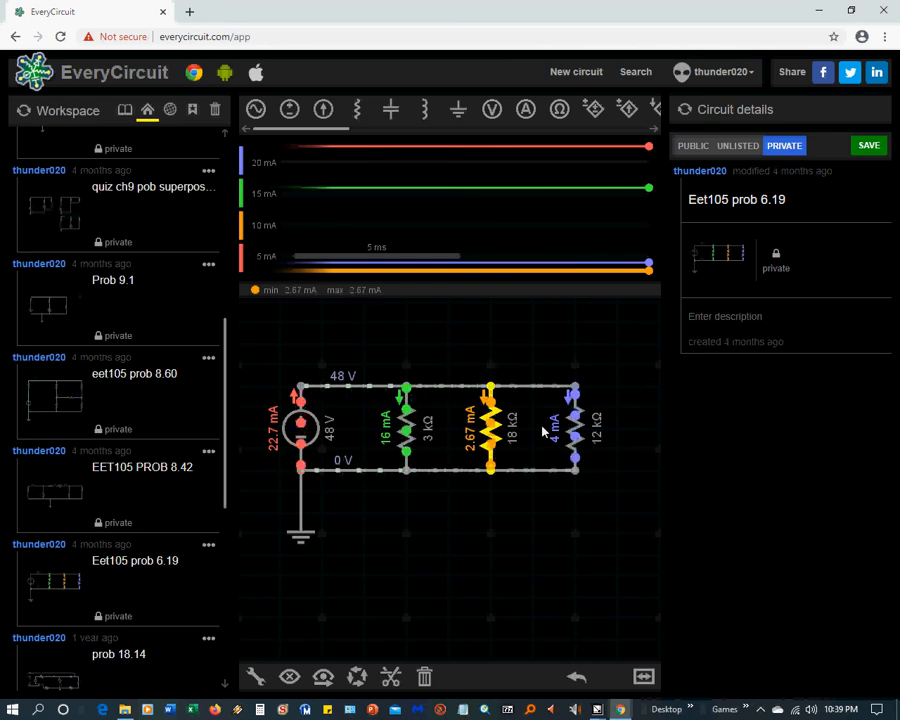
left_click(575, 428)
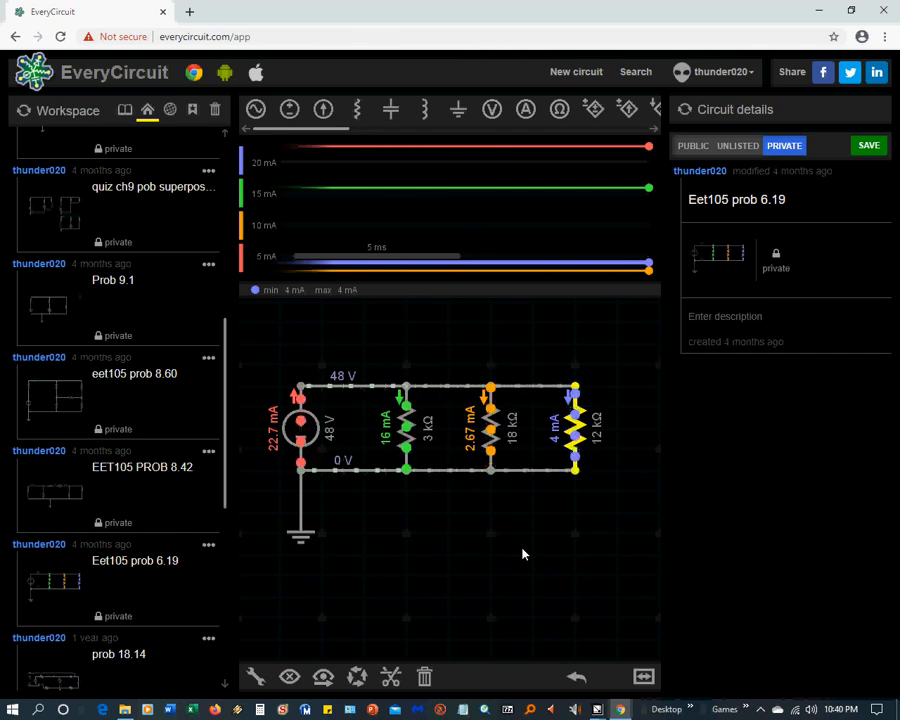
- Look through the whole component palette, from switches and transistors to logic gates, flip-flops and integrated circuits, and return to its start
left_click(655, 129)
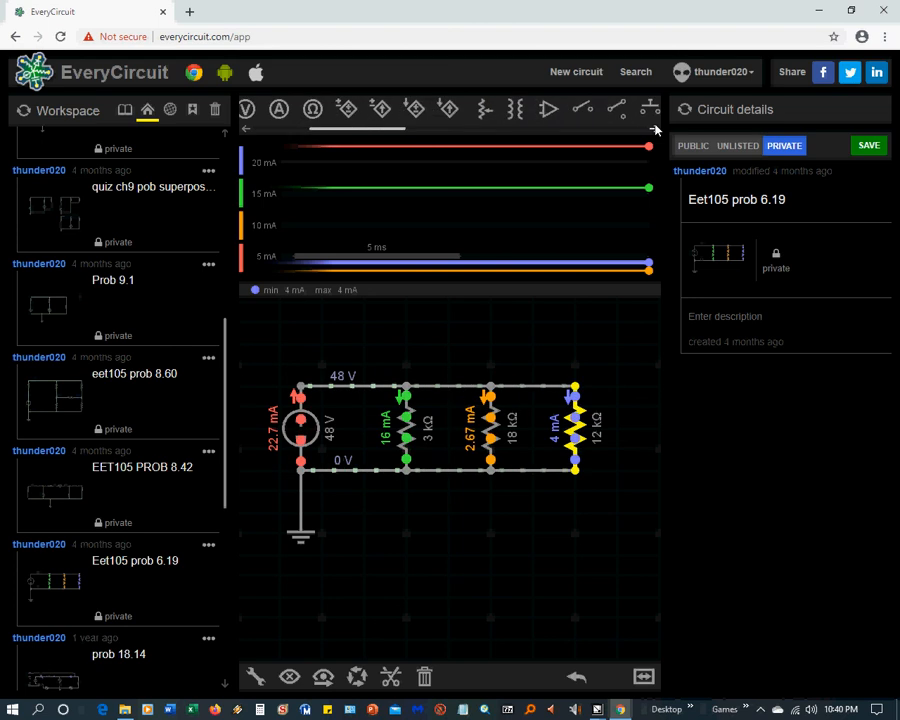
left_click(656, 130)
left_click(655, 129)
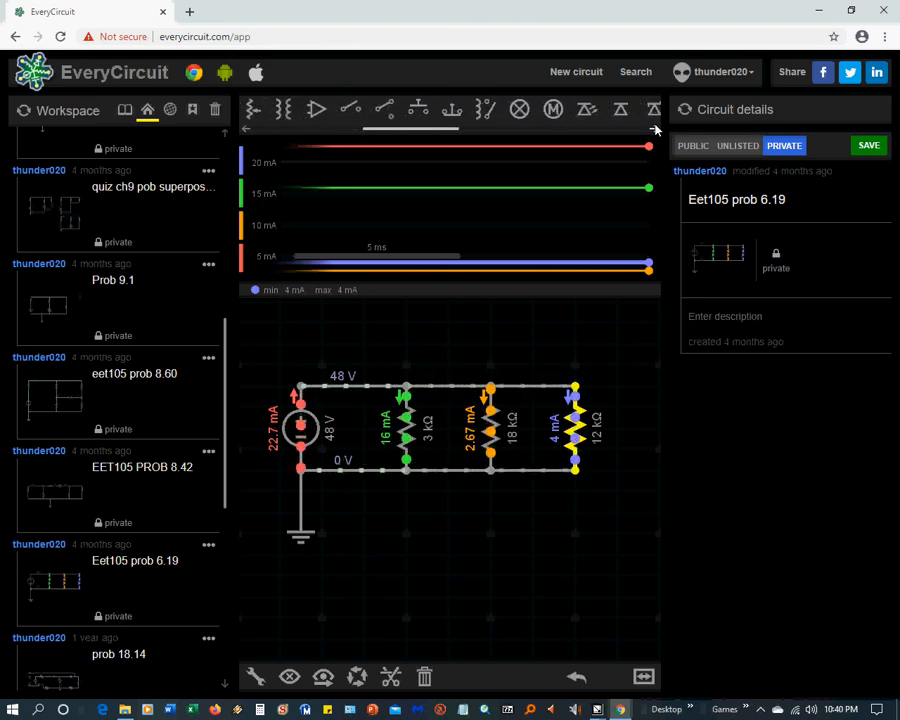
left_click(655, 129)
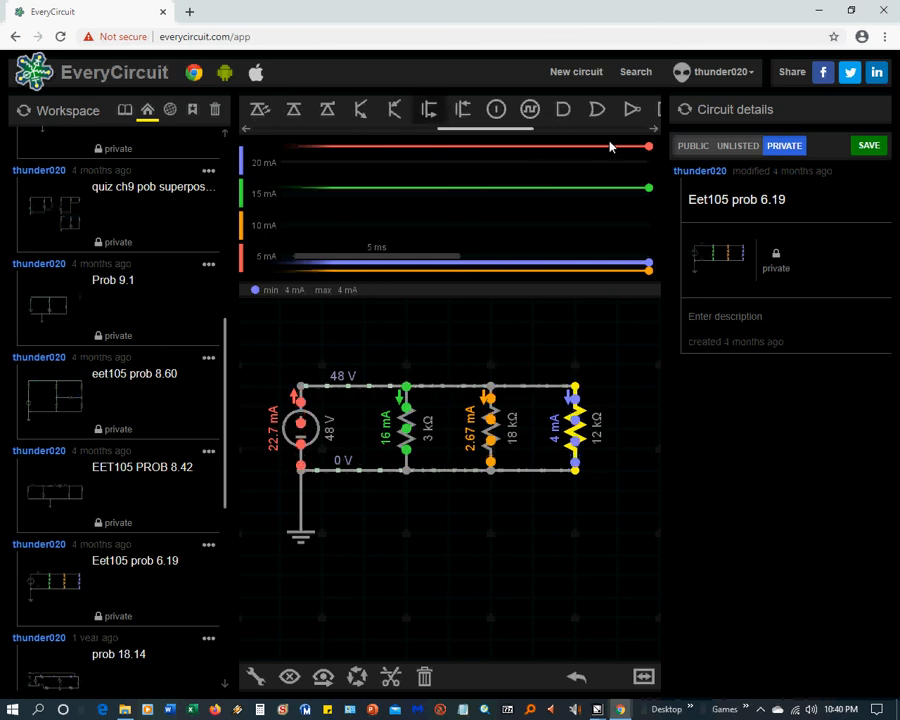
left_click(655, 130)
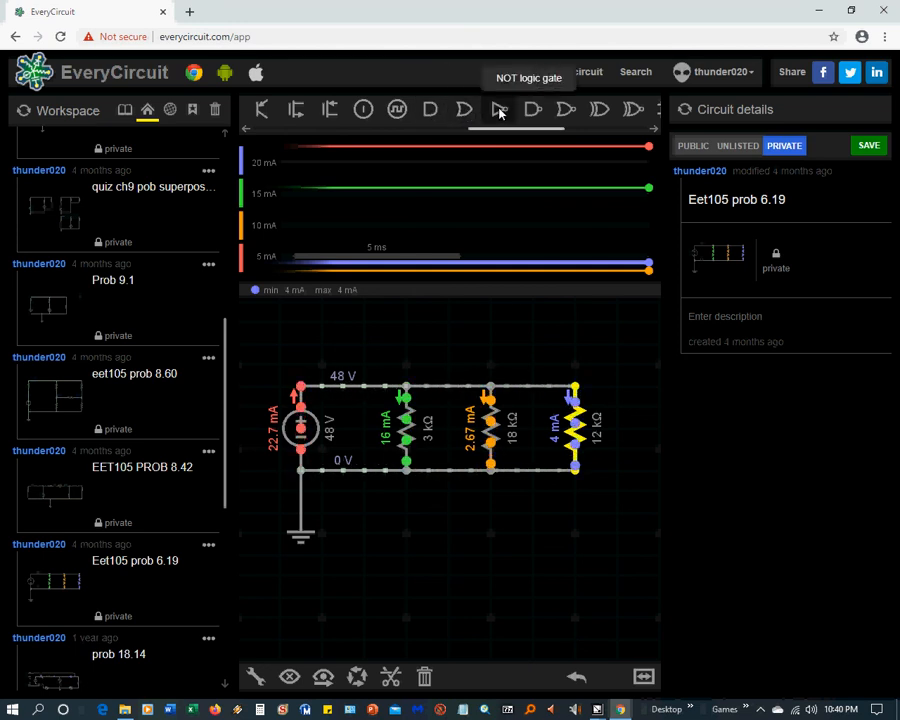
left_click(654, 129)
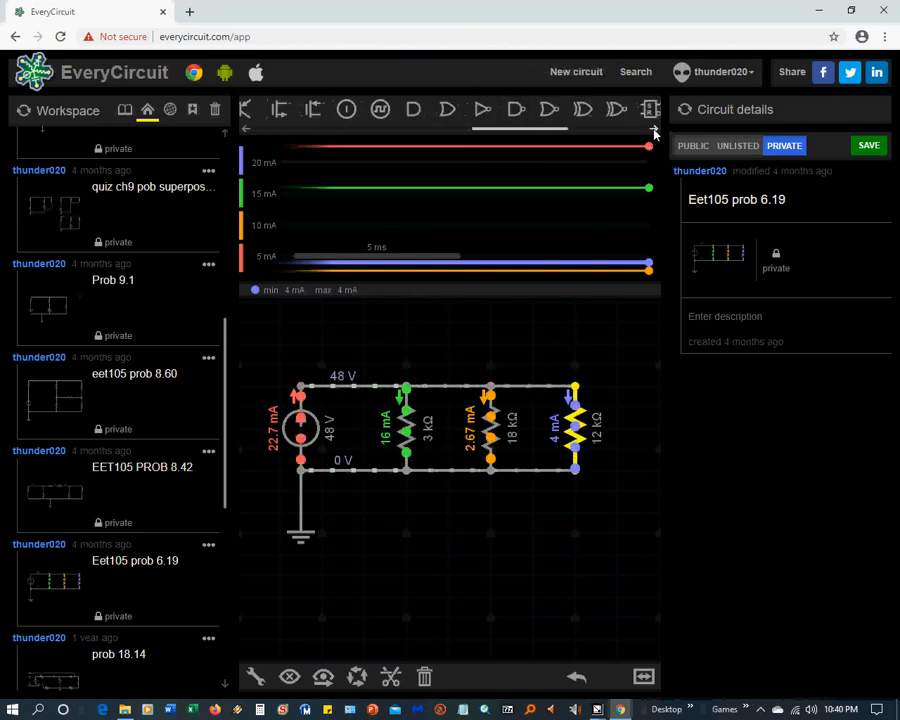
left_click(654, 129)
left_click(654, 129)
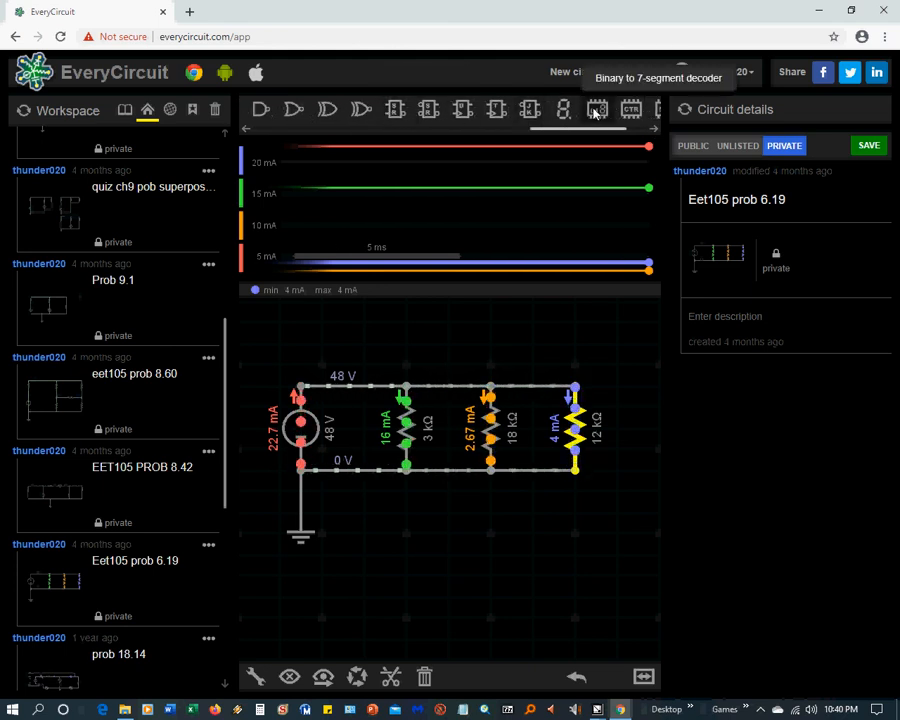
left_click(654, 129)
left_click(651, 128)
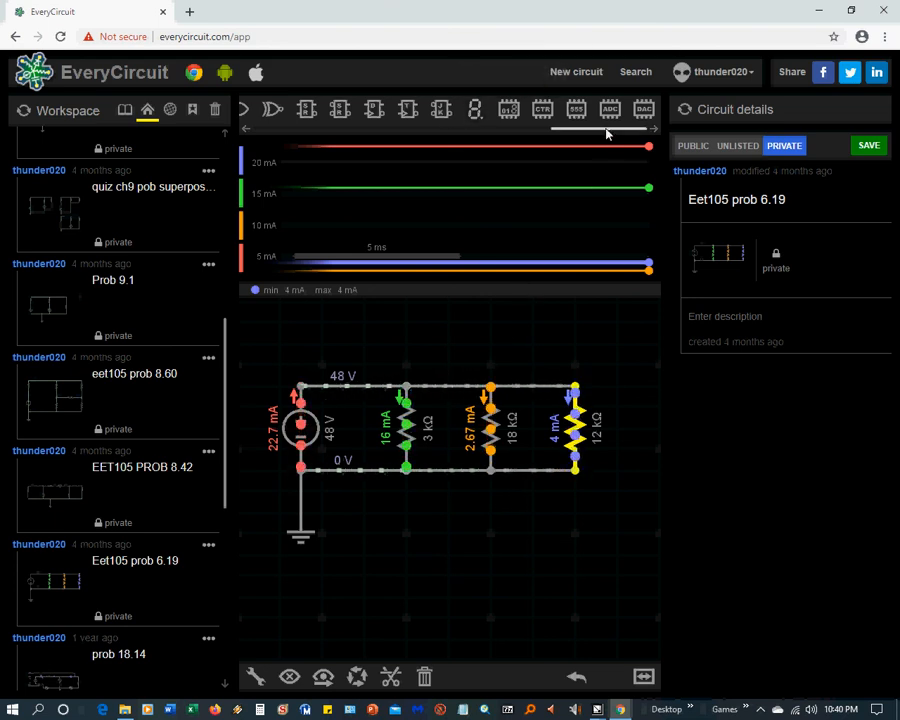
left_click_drag(609, 130, 291, 137)
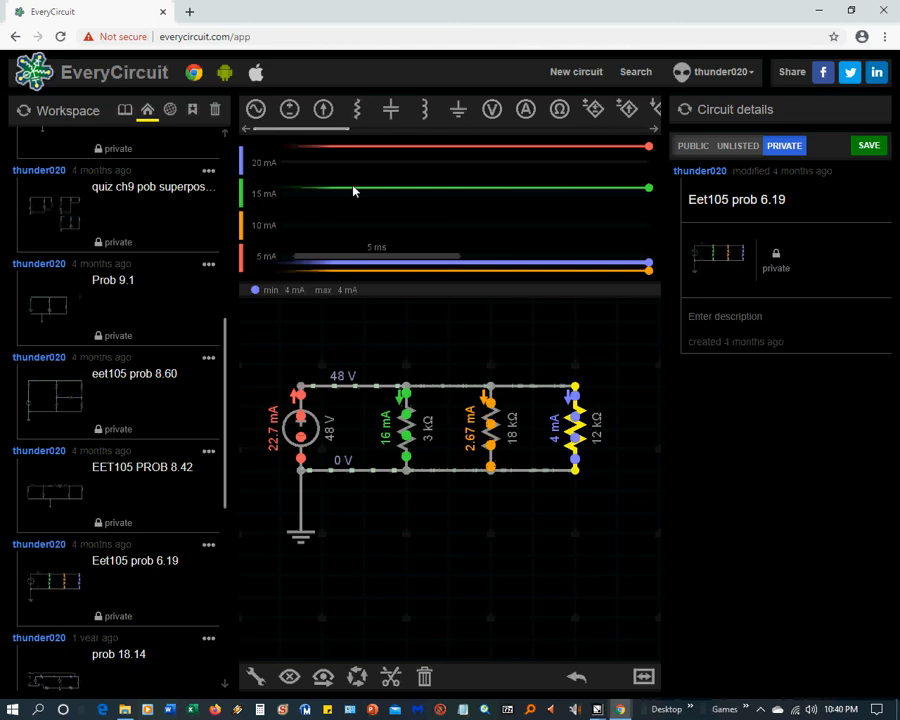